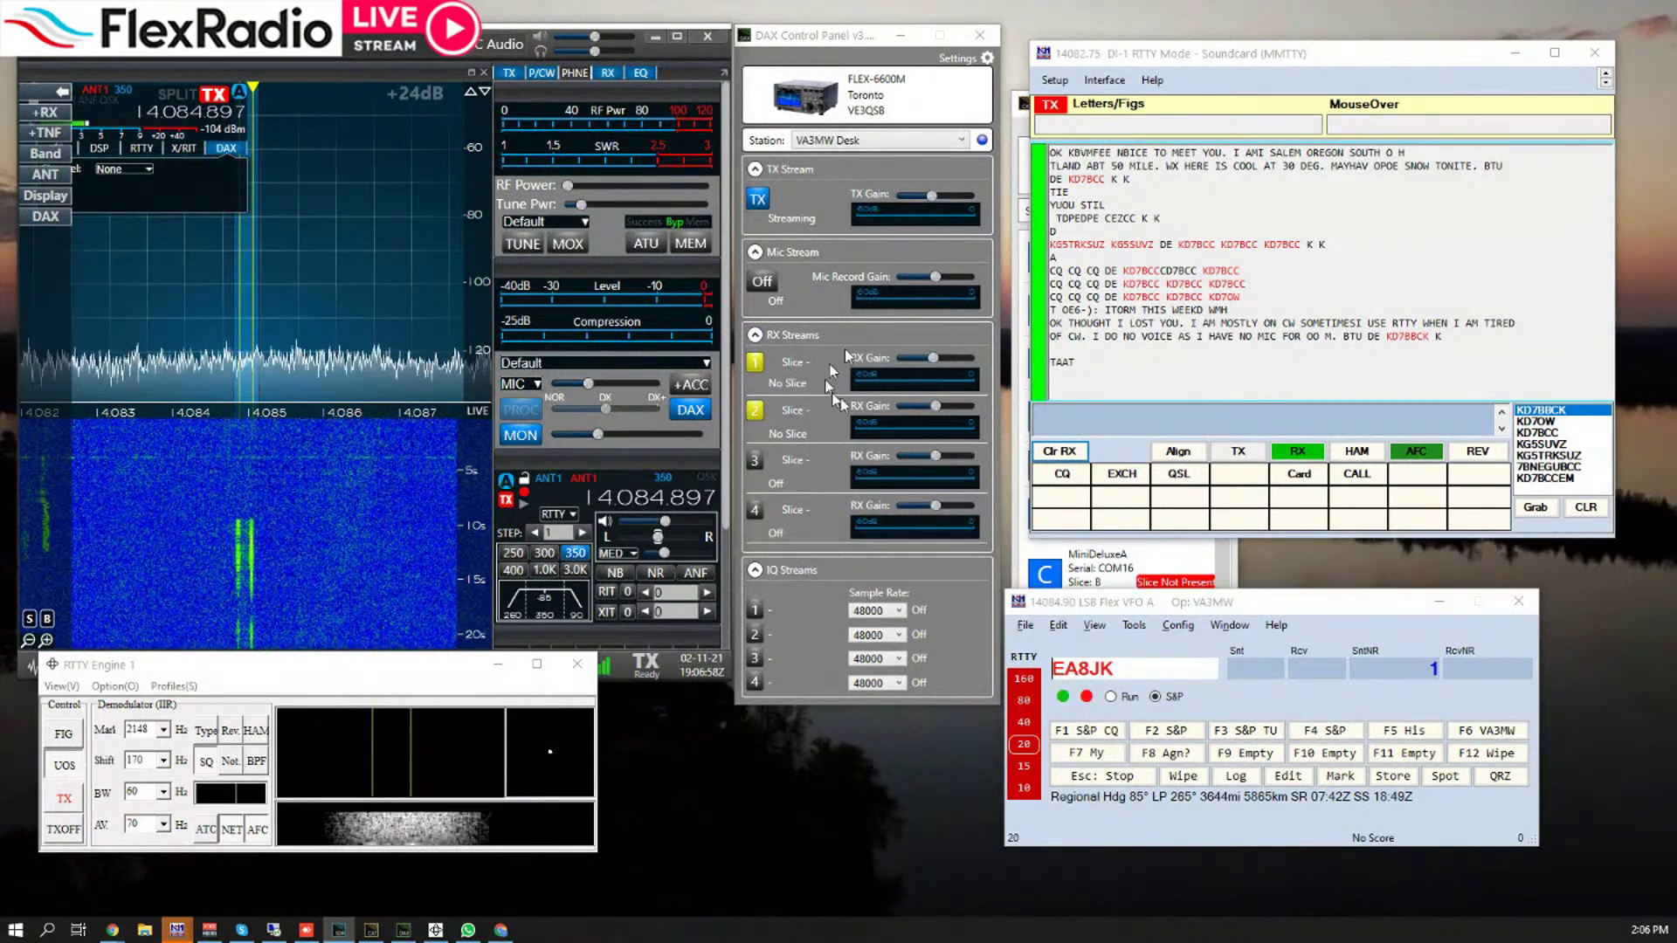
# - Assign DAX channel 1 to slice A so its receive audio streams through the DAX control panel
pyautogui.click(118, 170)
pyautogui.click(112, 200)
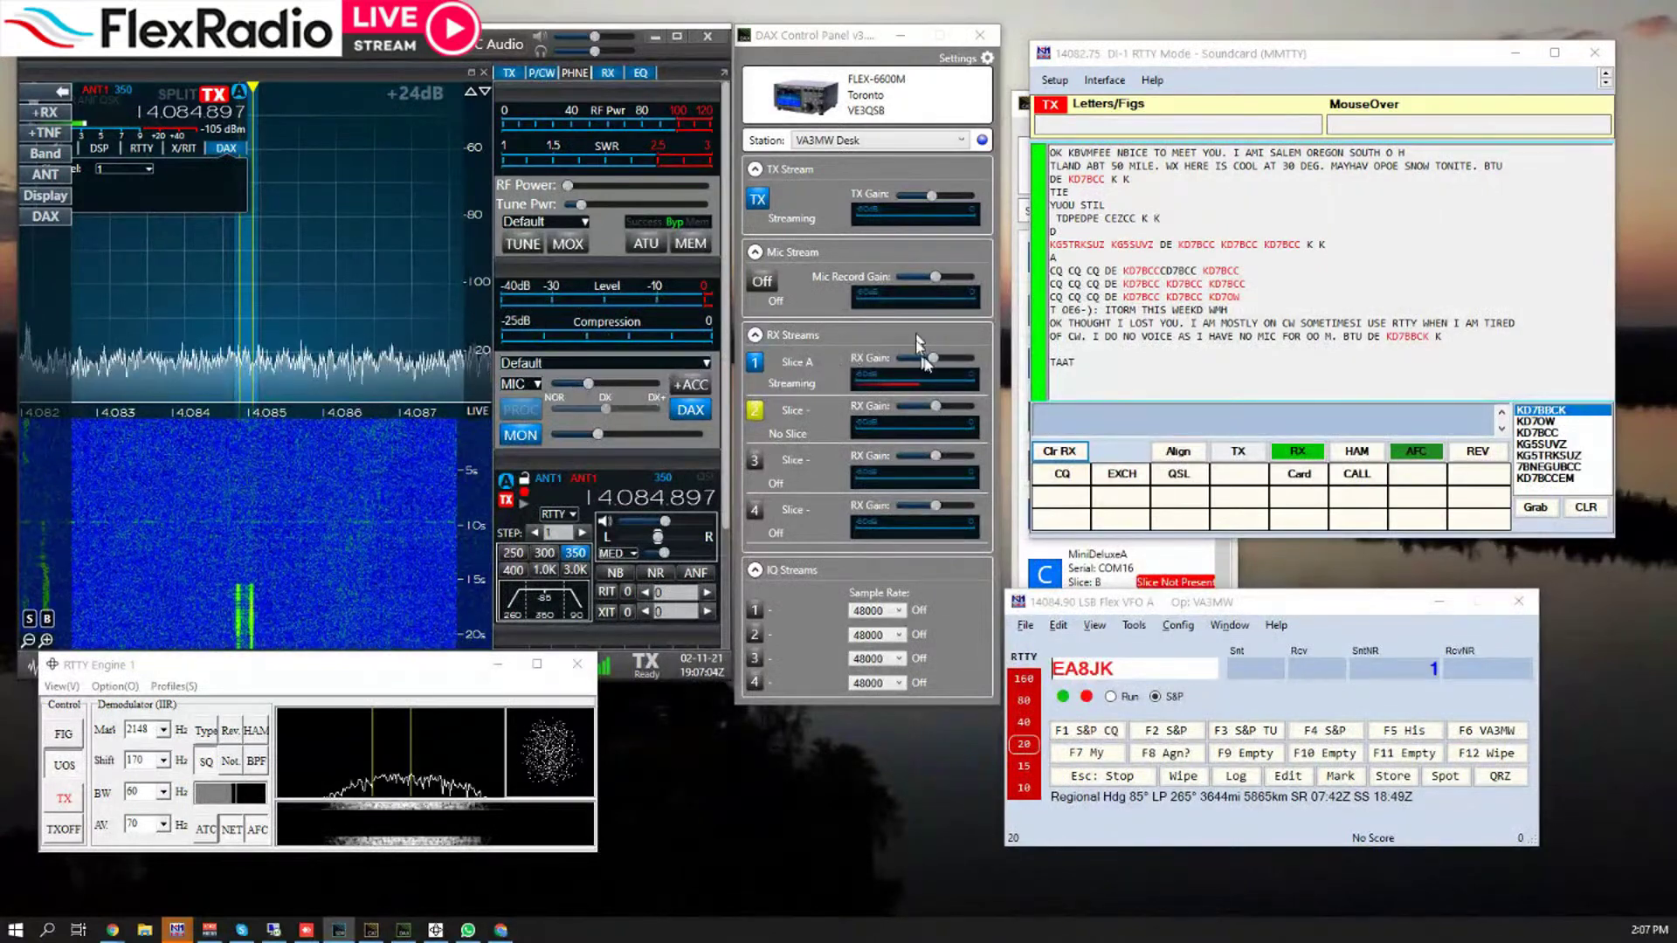
pyautogui.moveTo(939, 368)
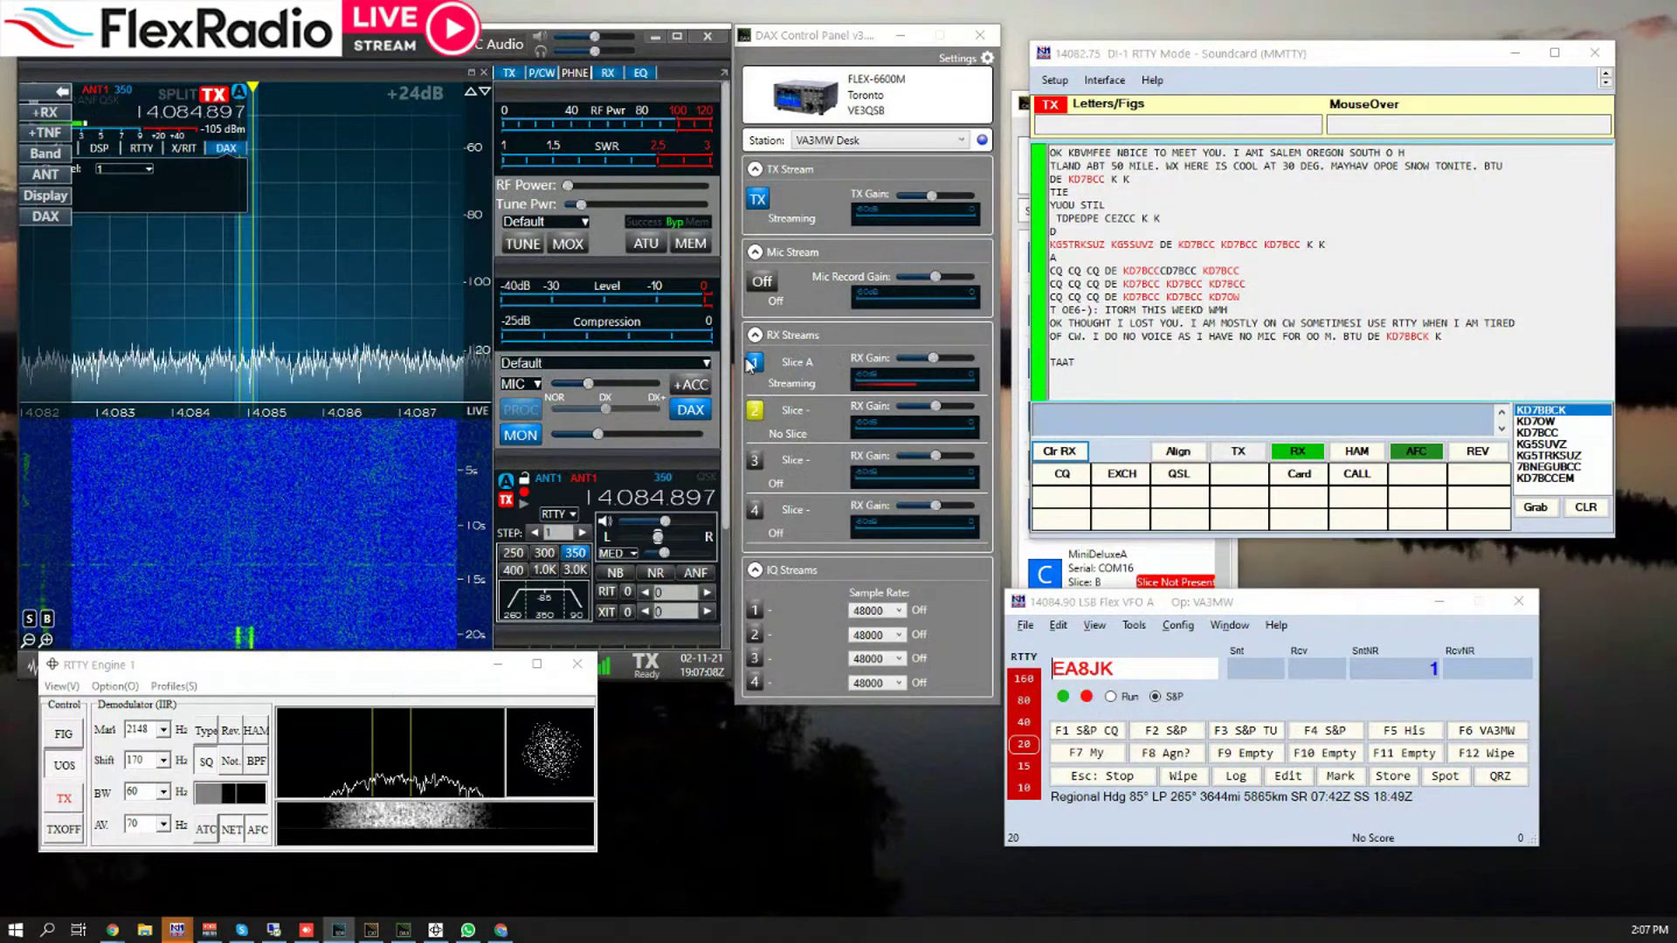
pyautogui.moveTo(753, 369)
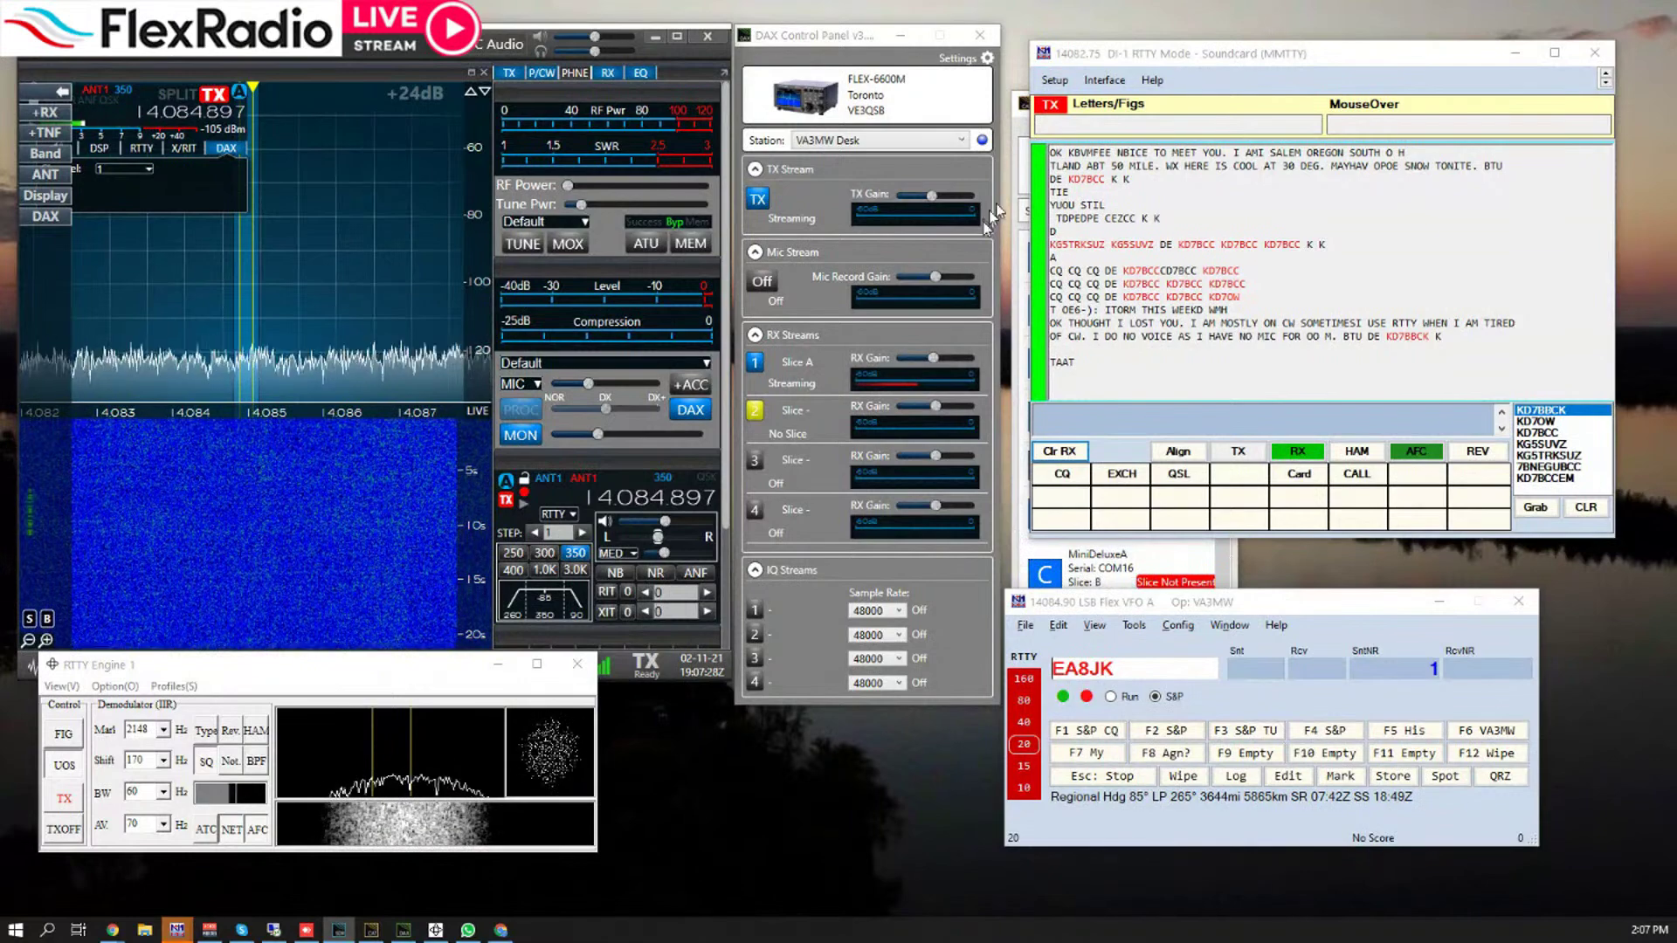
# - Switch to SmartSDR CAT to check the serial ports assigned to the logger, and minimize its window
pyautogui.click(1017, 214)
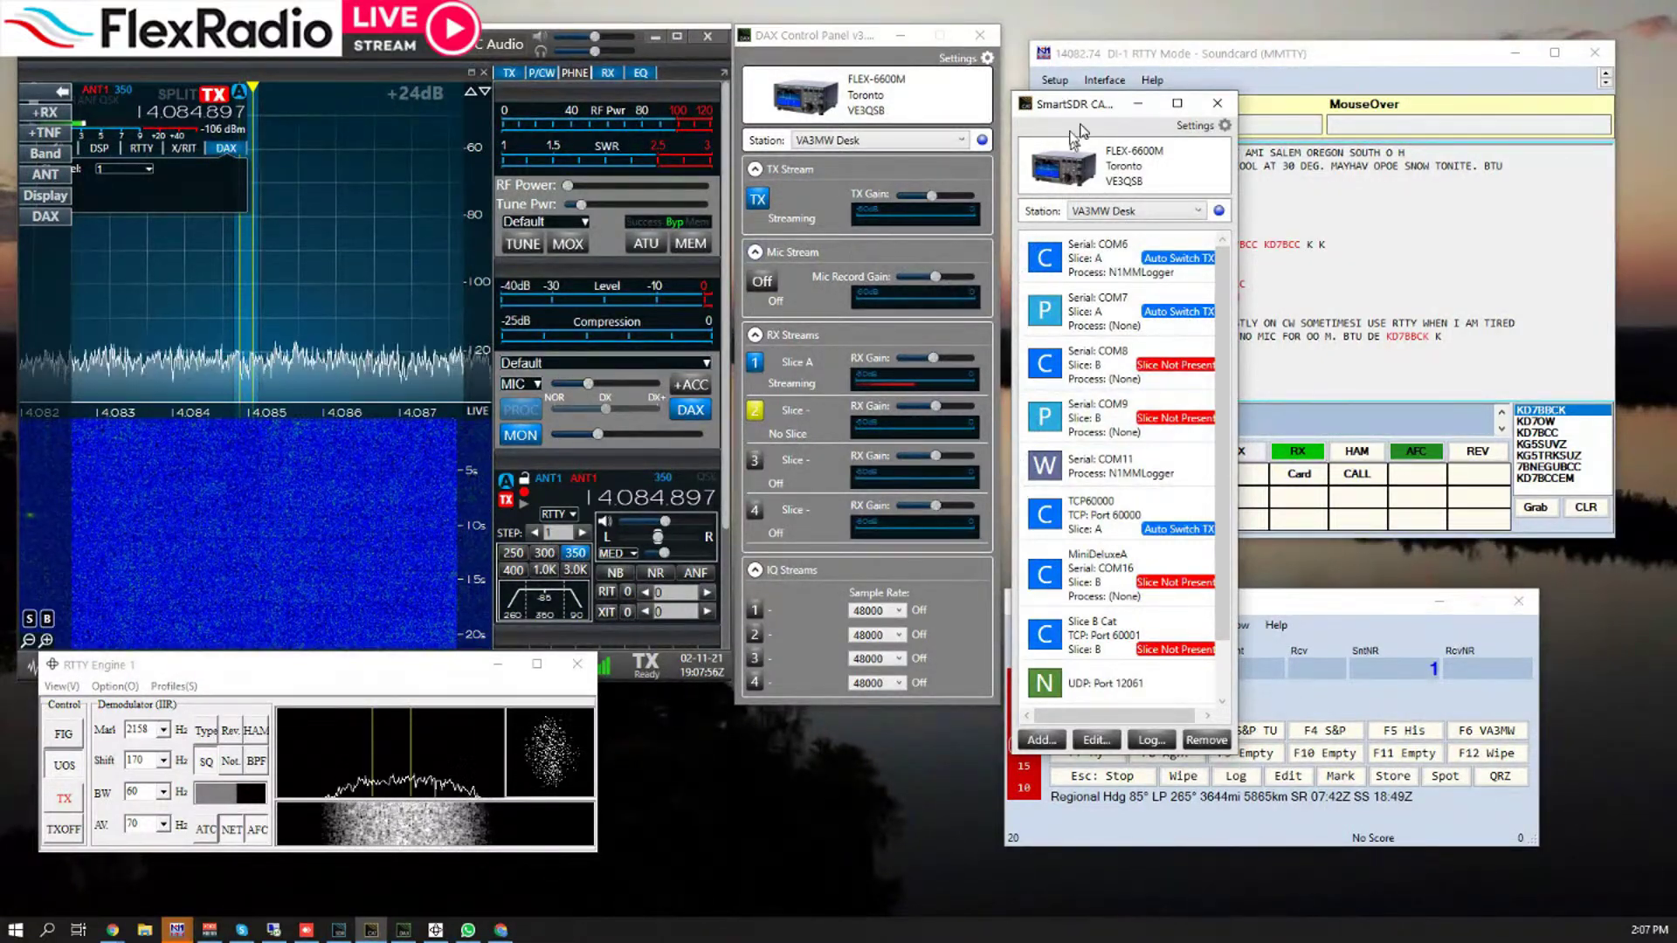
pyautogui.click(1138, 103)
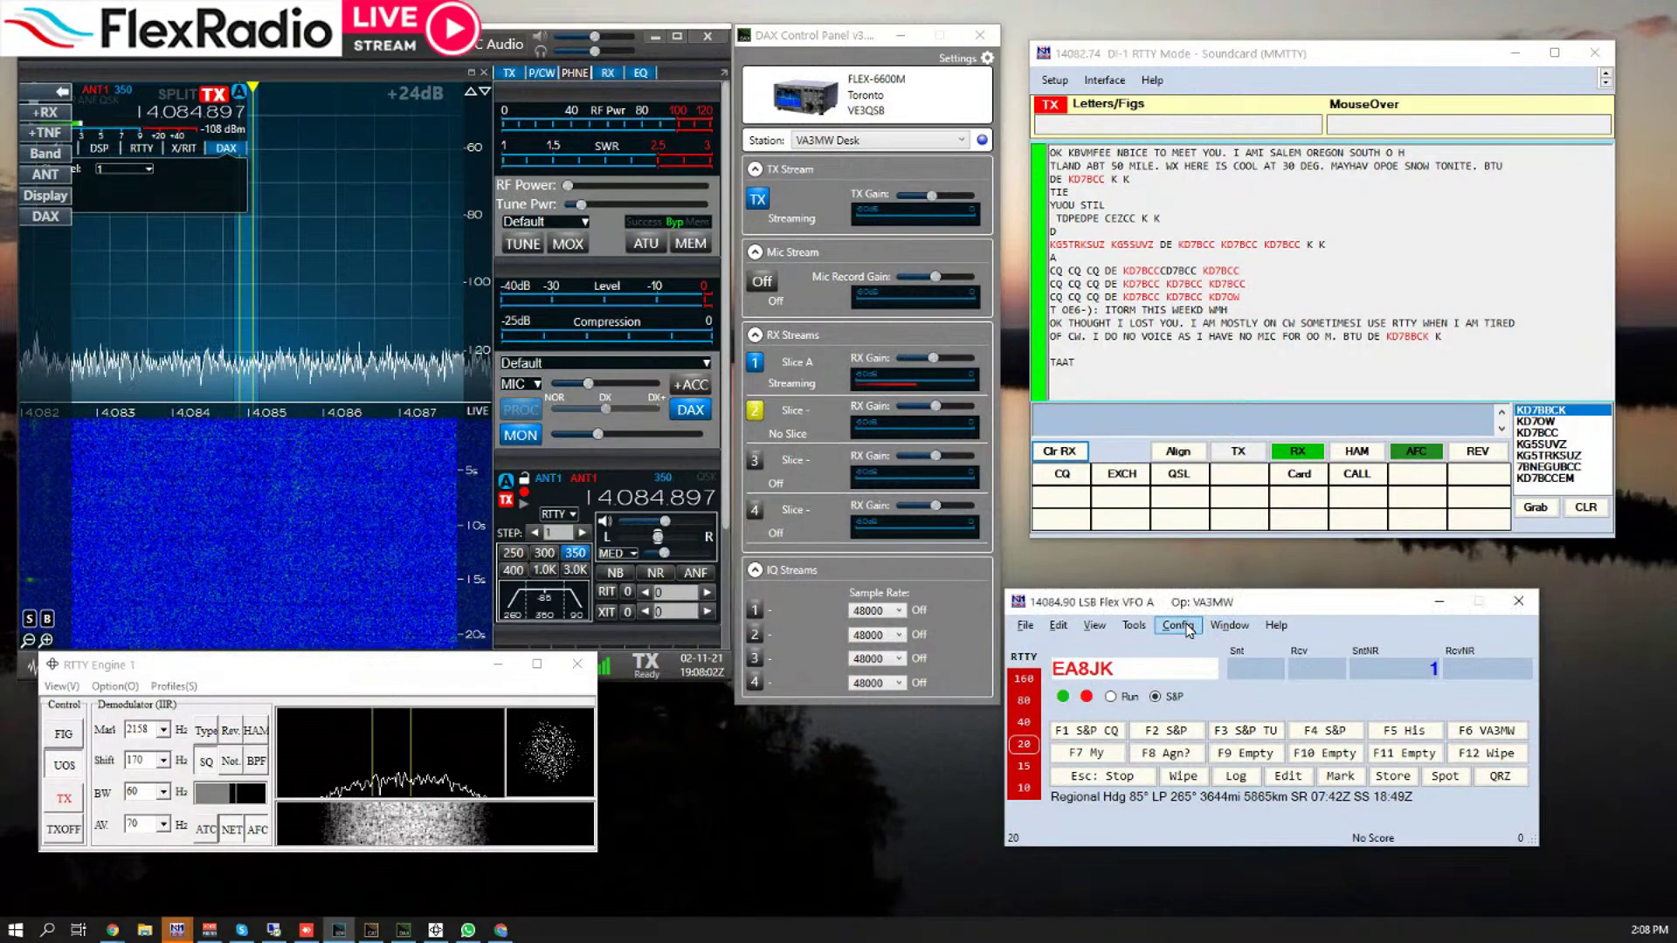
# - Review the logger's hardware configuration for the Flex radio on COM6, including digital-mode PTT via radio command and the PTT delay
pyautogui.click(1186, 629)
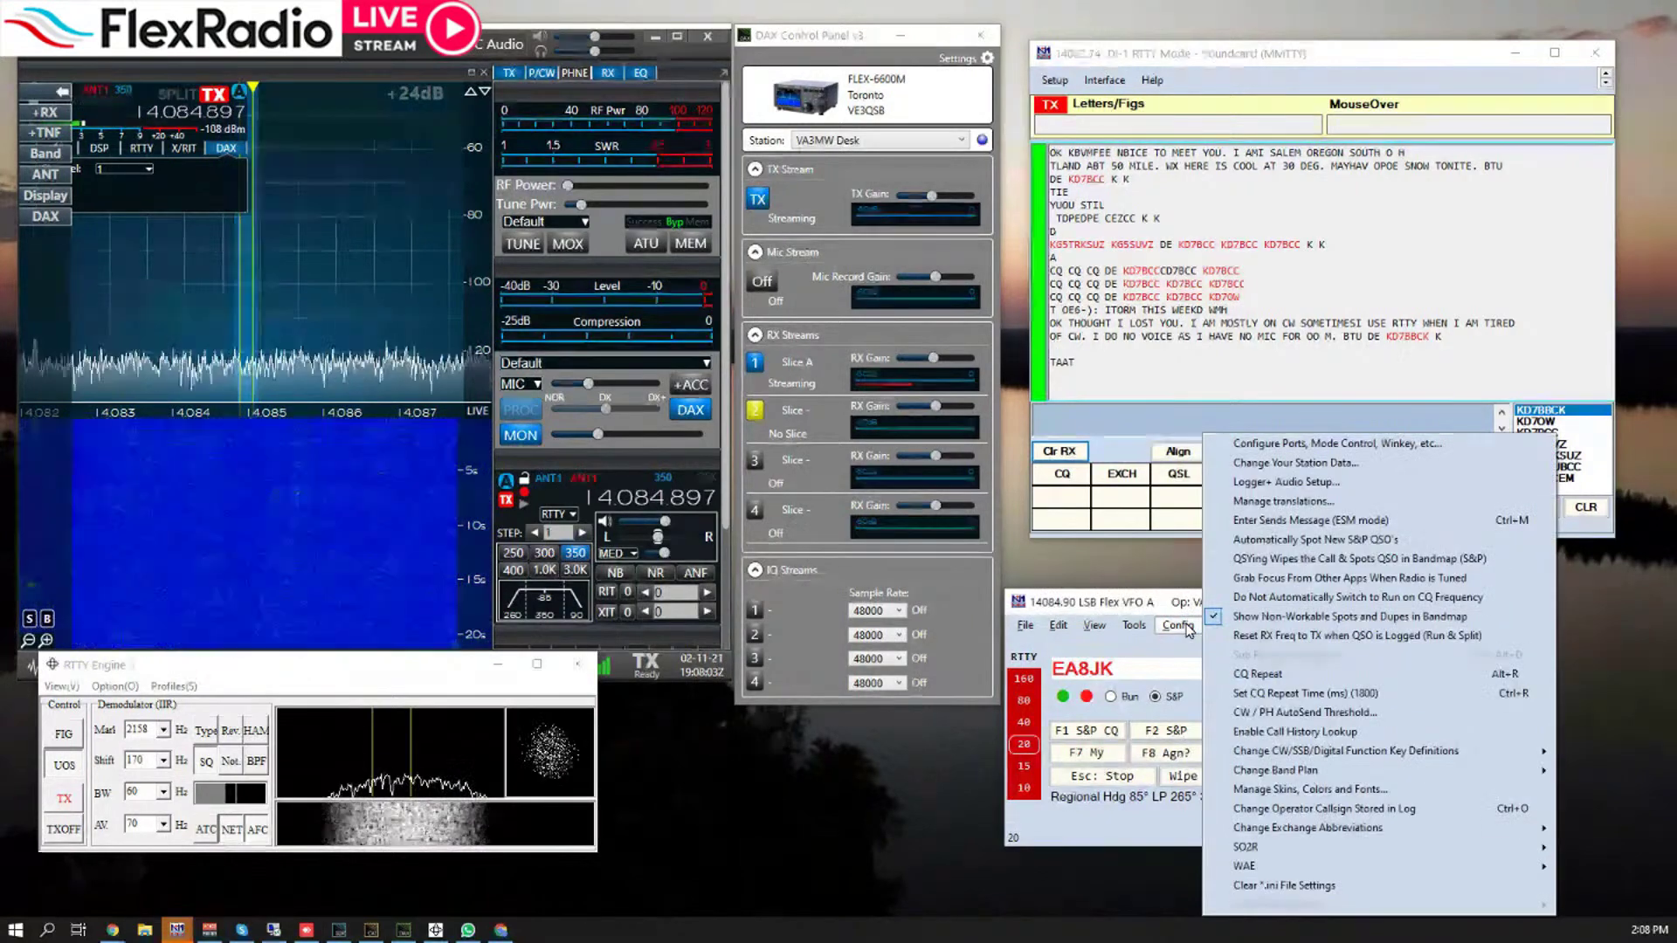
pyautogui.click(1339, 445)
pyautogui.click(1341, 452)
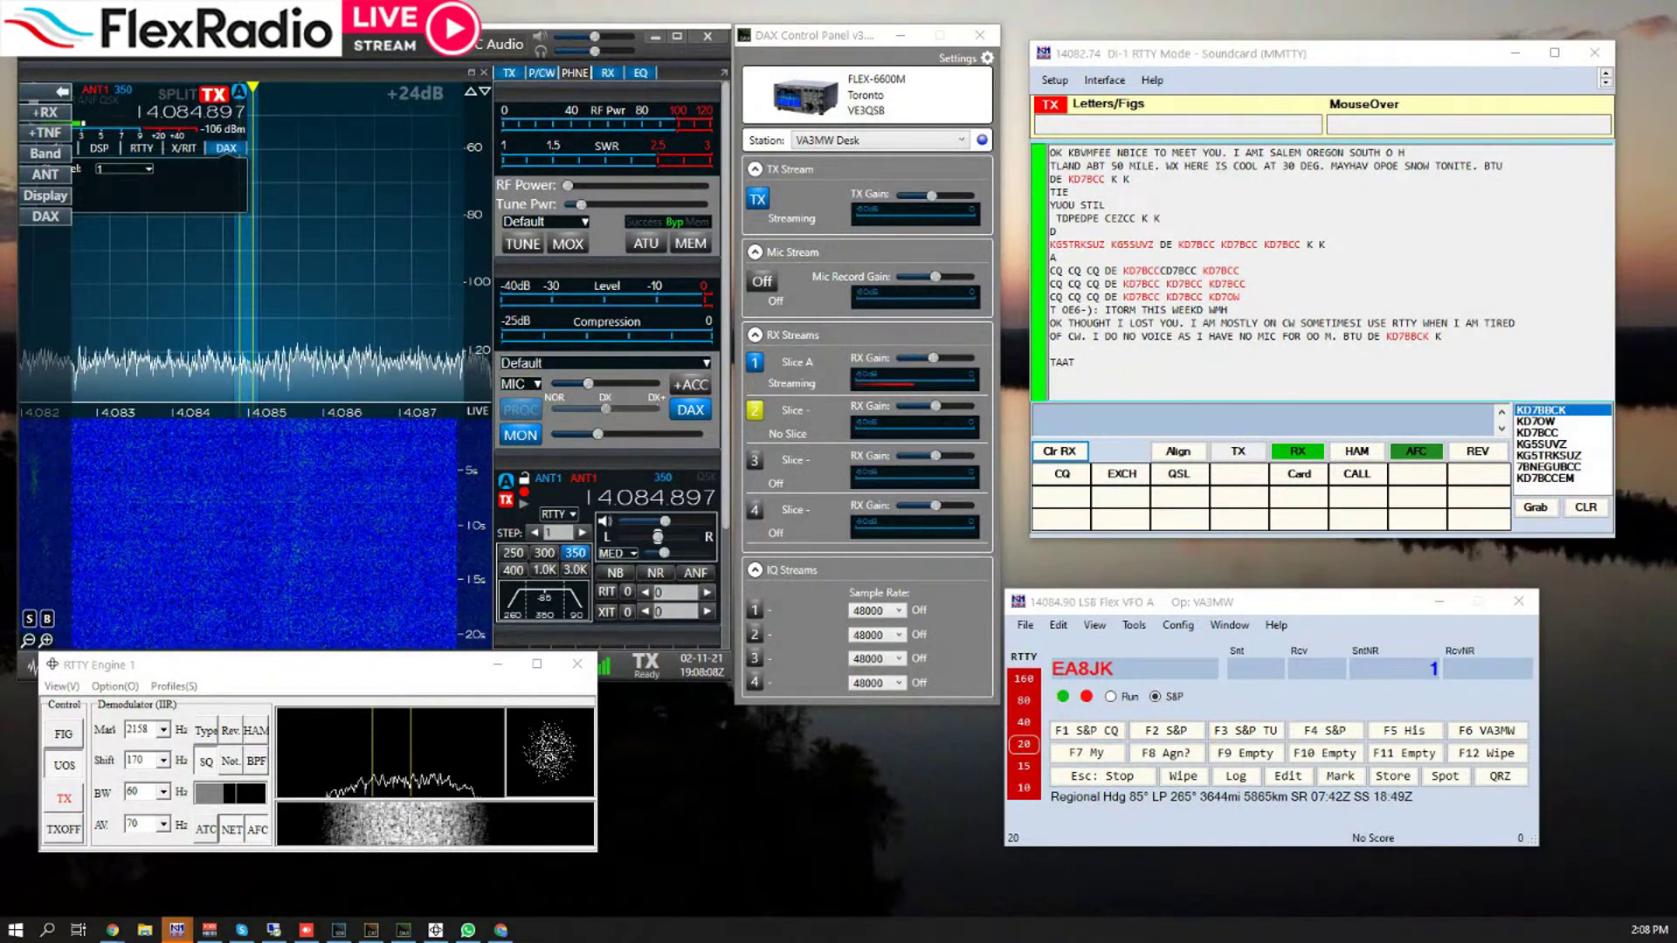
pyautogui.moveTo(1306, 407); pyautogui.dragTo(1072, 254)
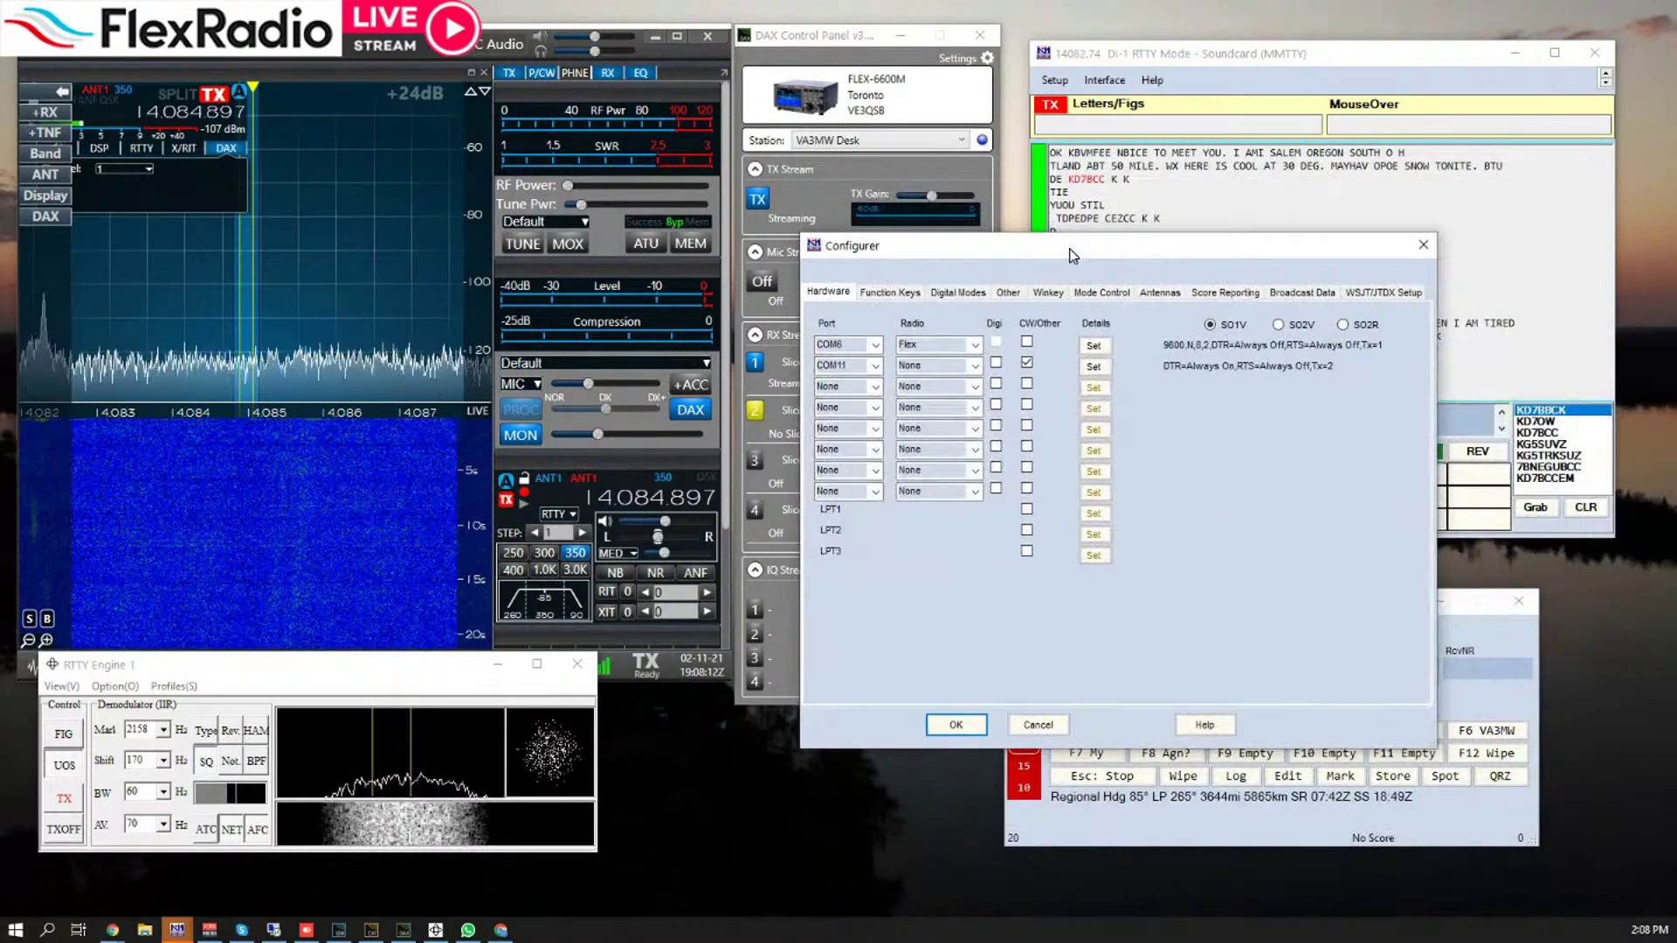
pyautogui.click(1097, 349)
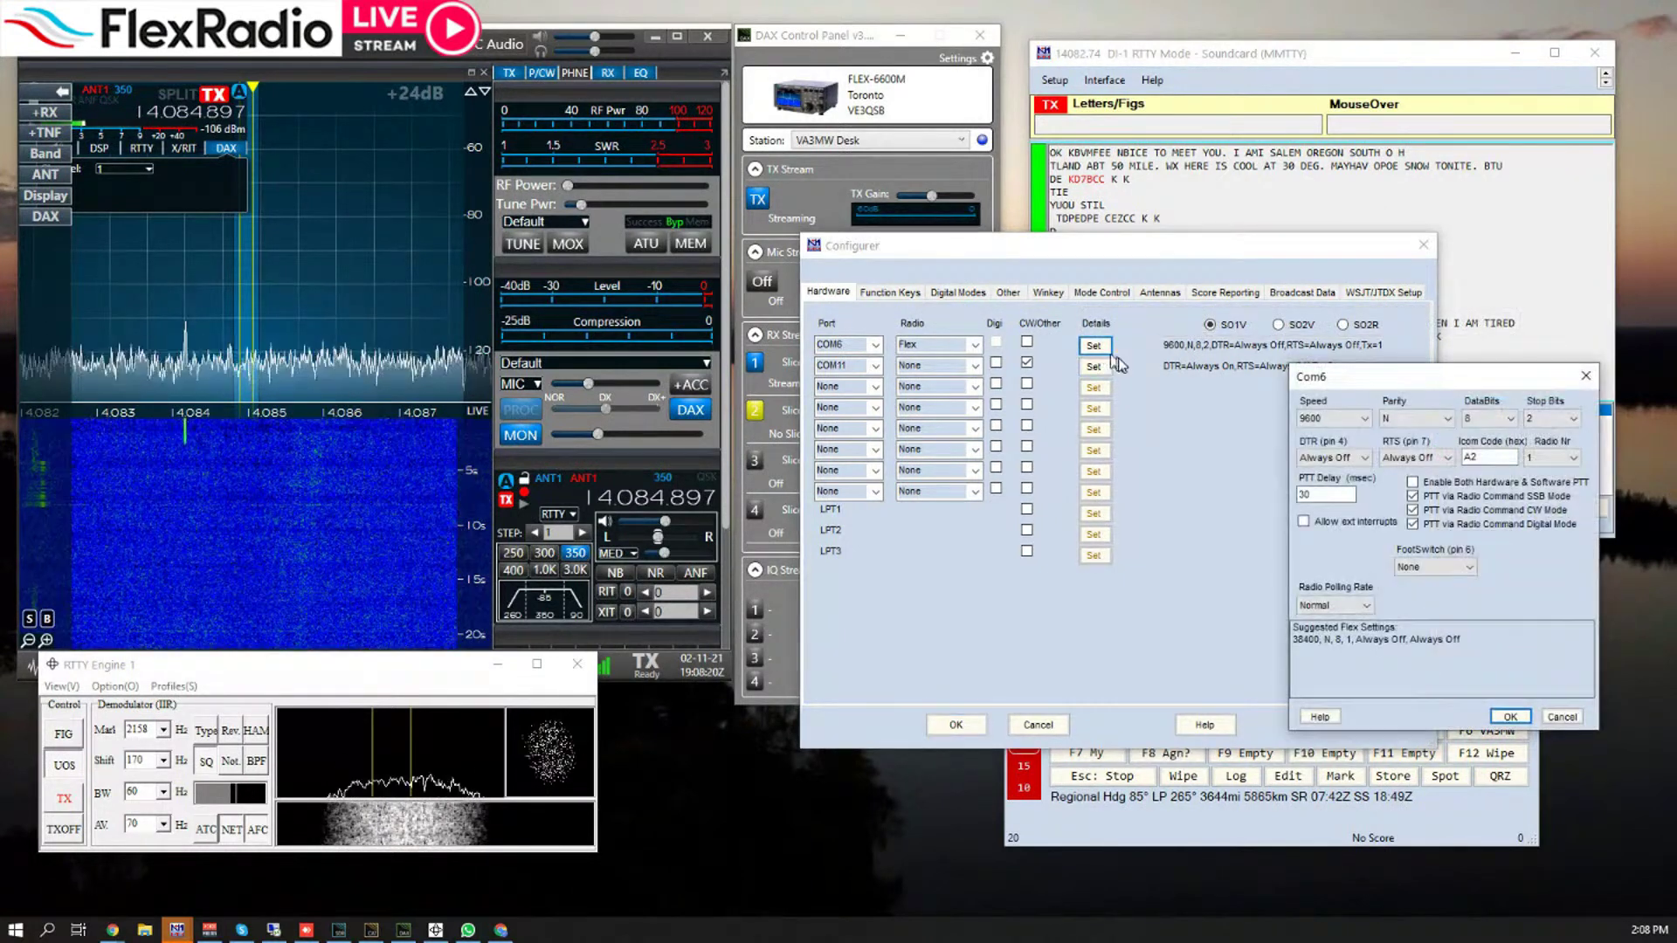
pyautogui.click(1412, 524)
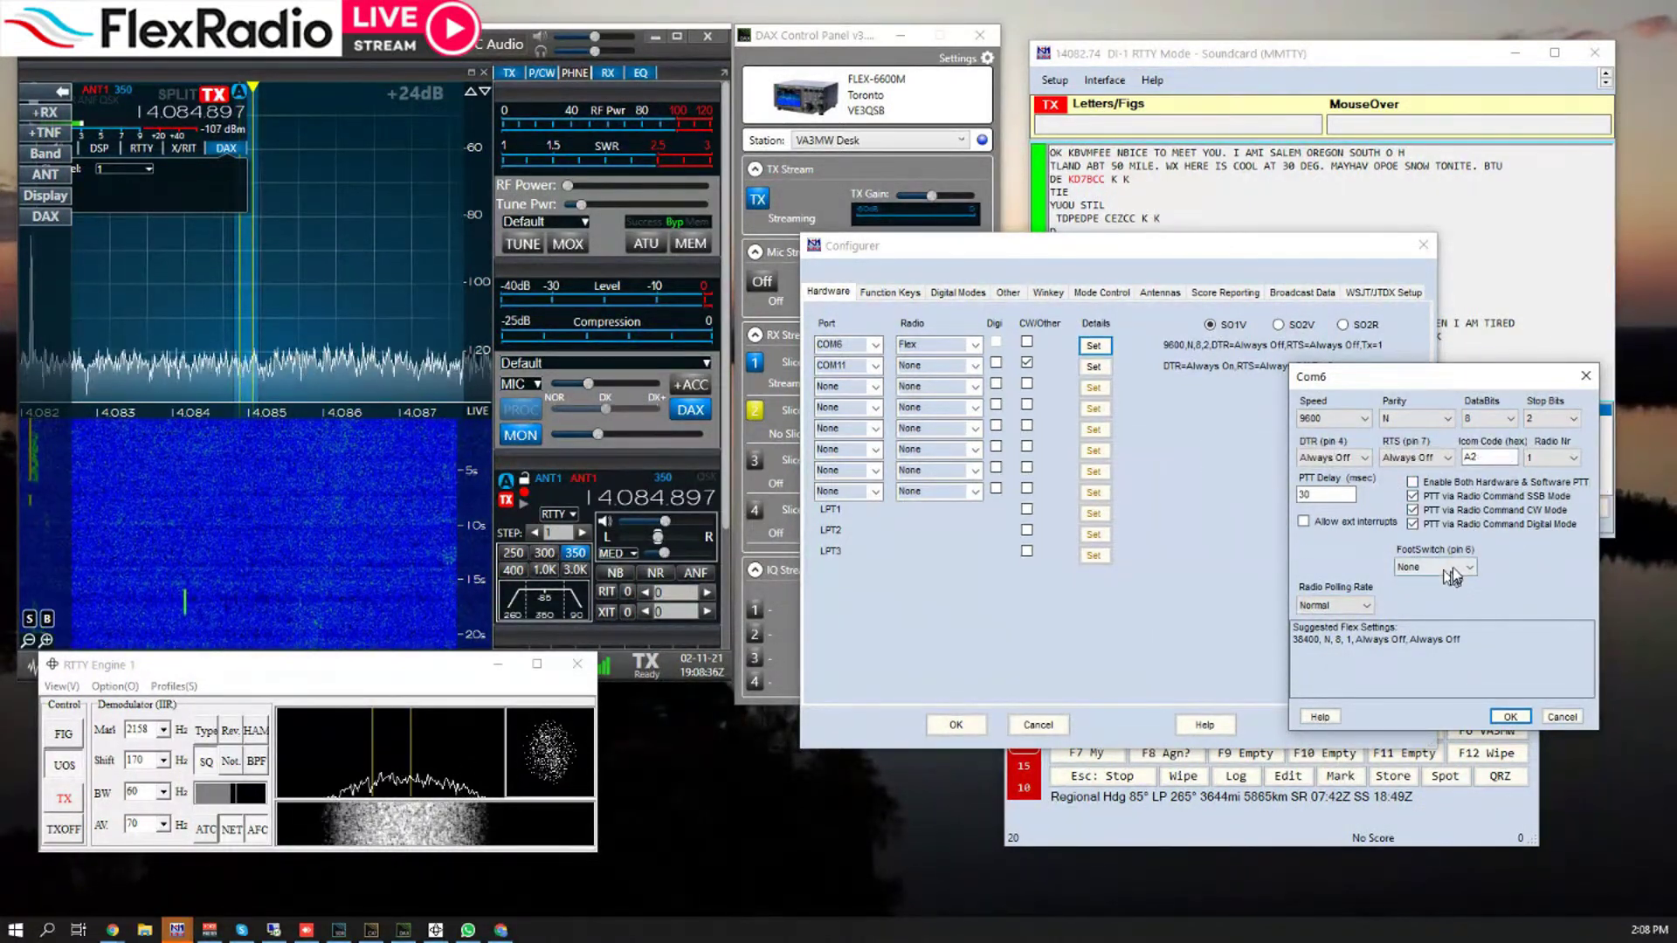
pyautogui.click(1353, 495)
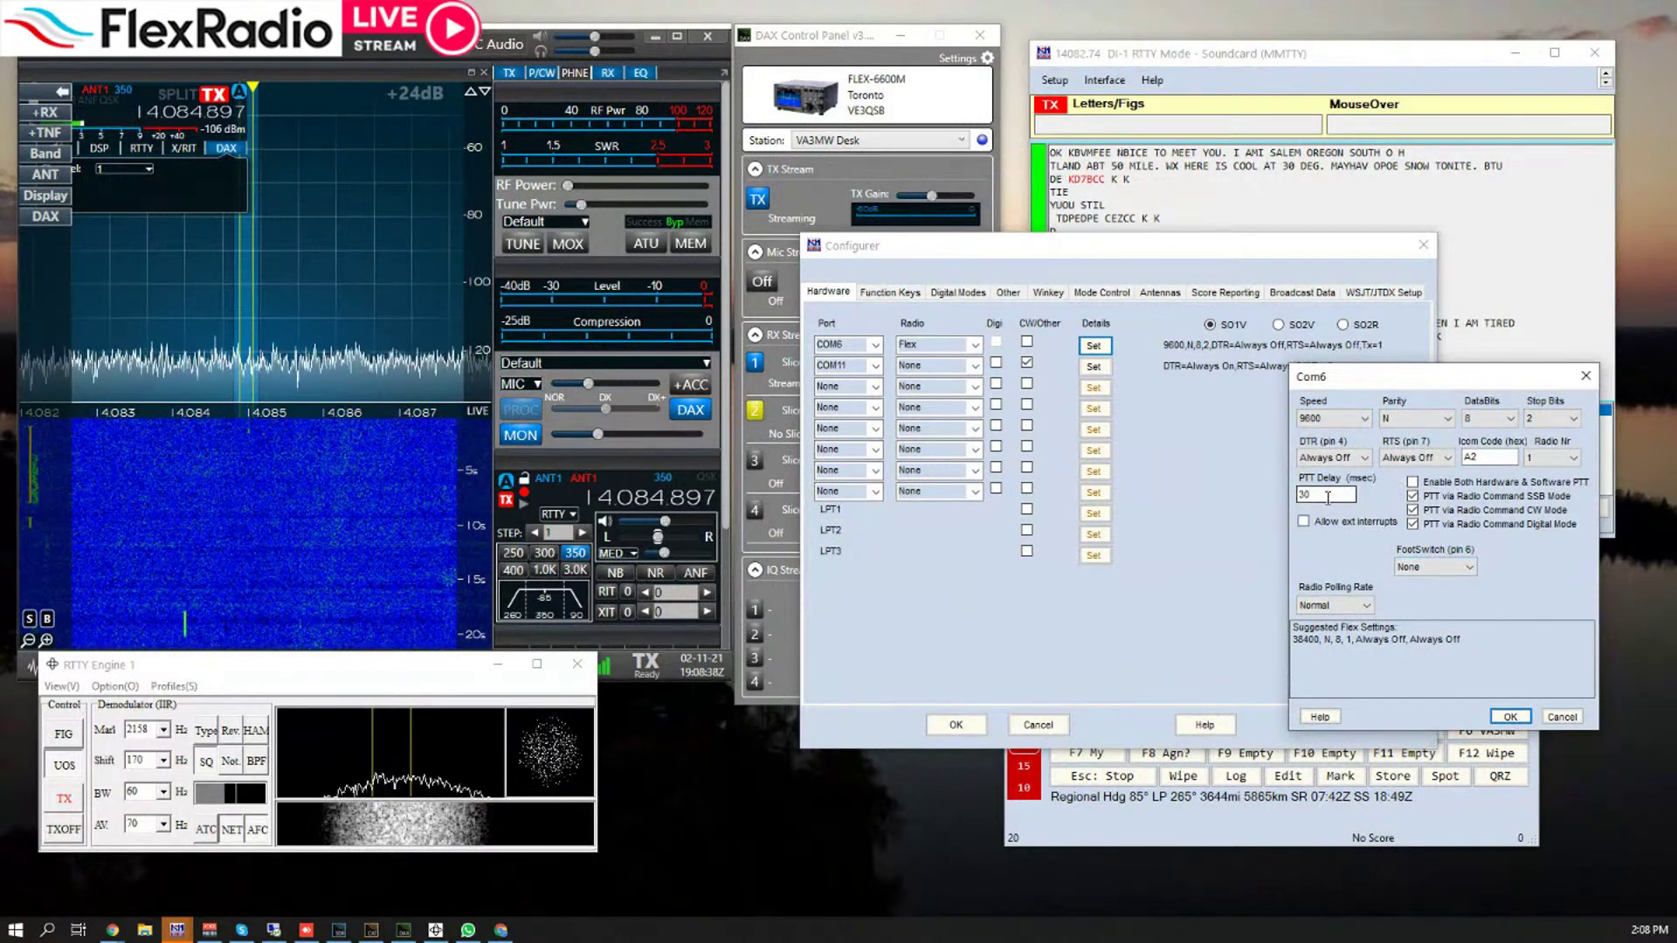
pyautogui.click(1509, 716)
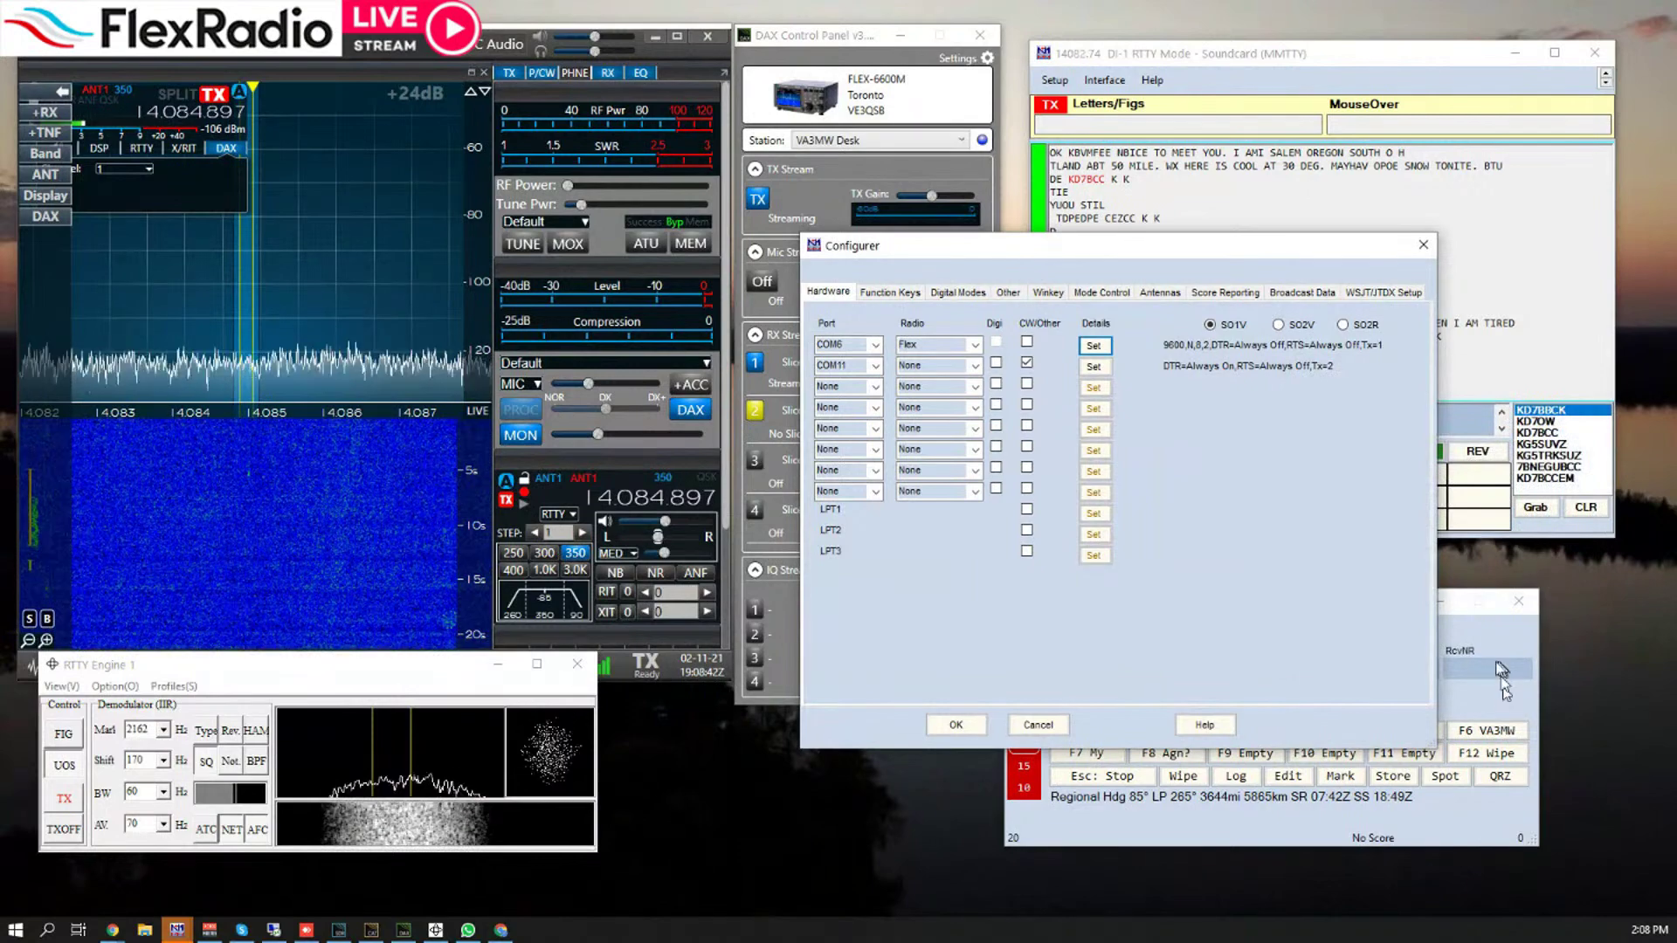
pyautogui.click(1426, 245)
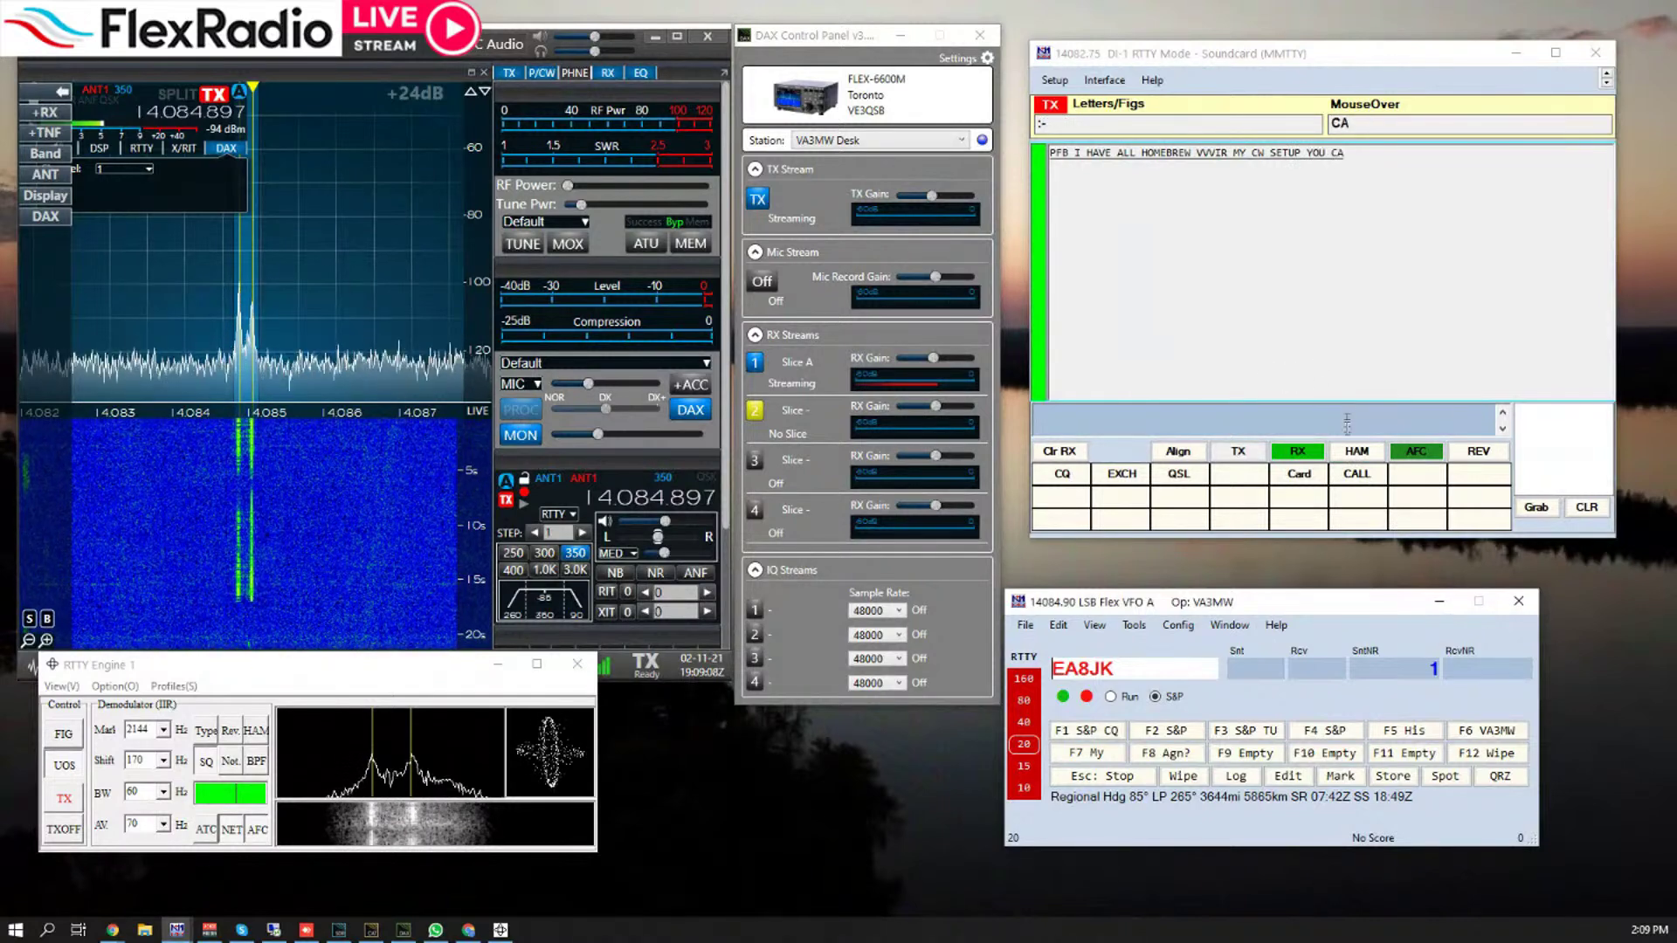
# - Review the RTTY window's general MMTTY and MMVARI settings, and close the digital setup
pyautogui.click(1068, 81)
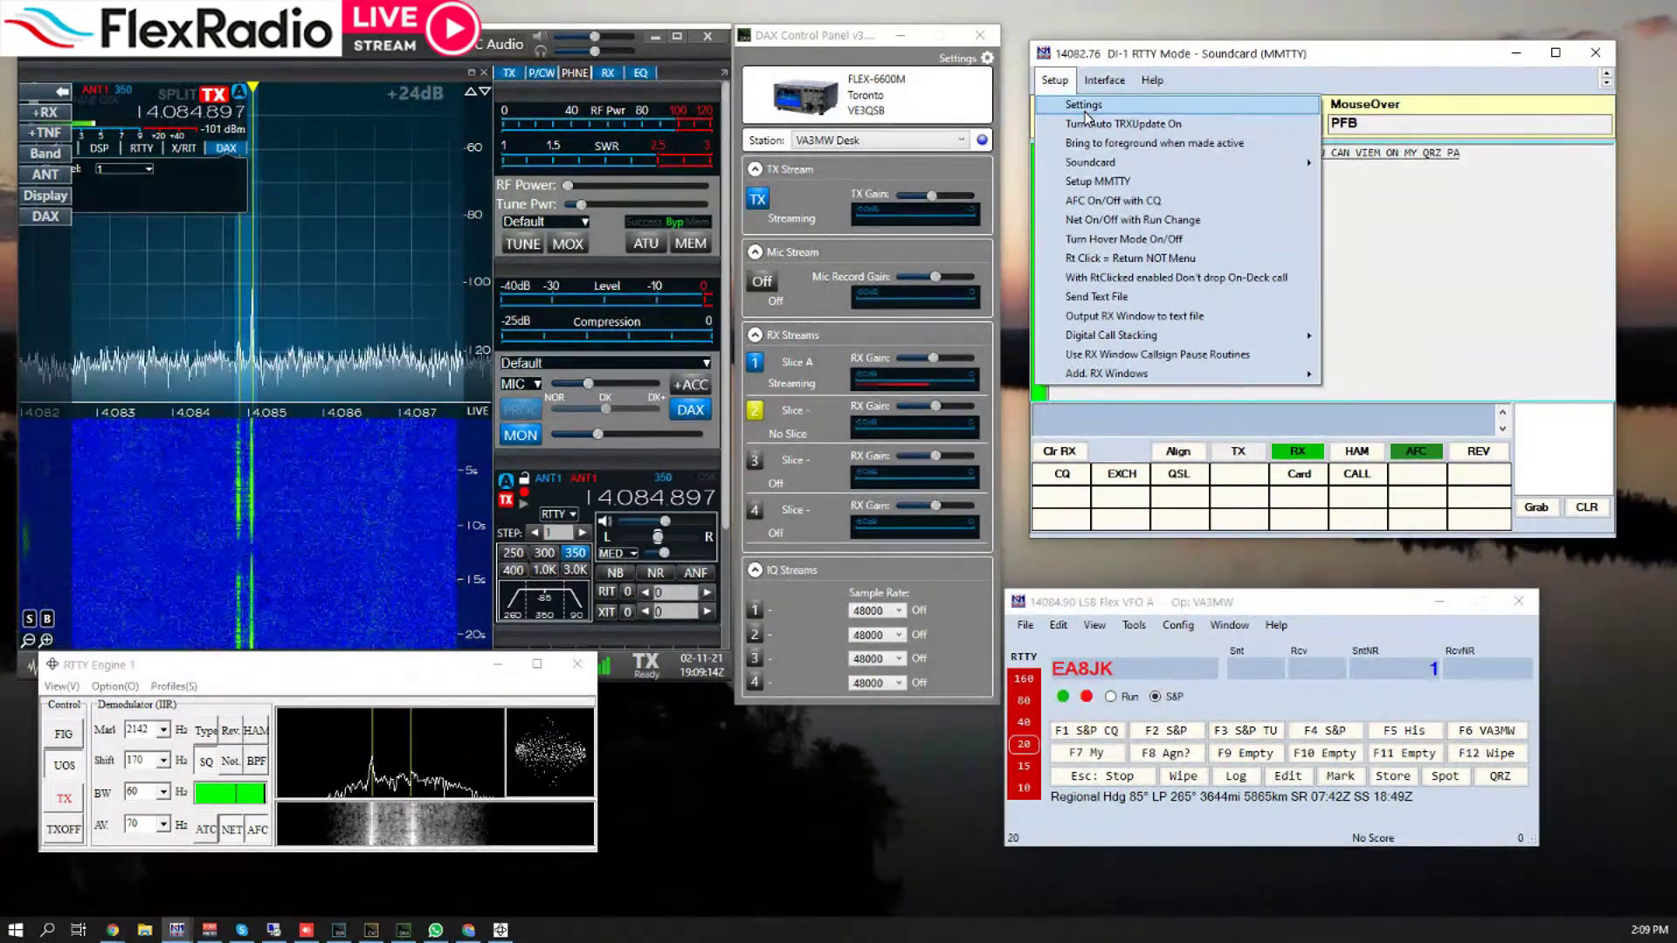
pyautogui.click(1084, 109)
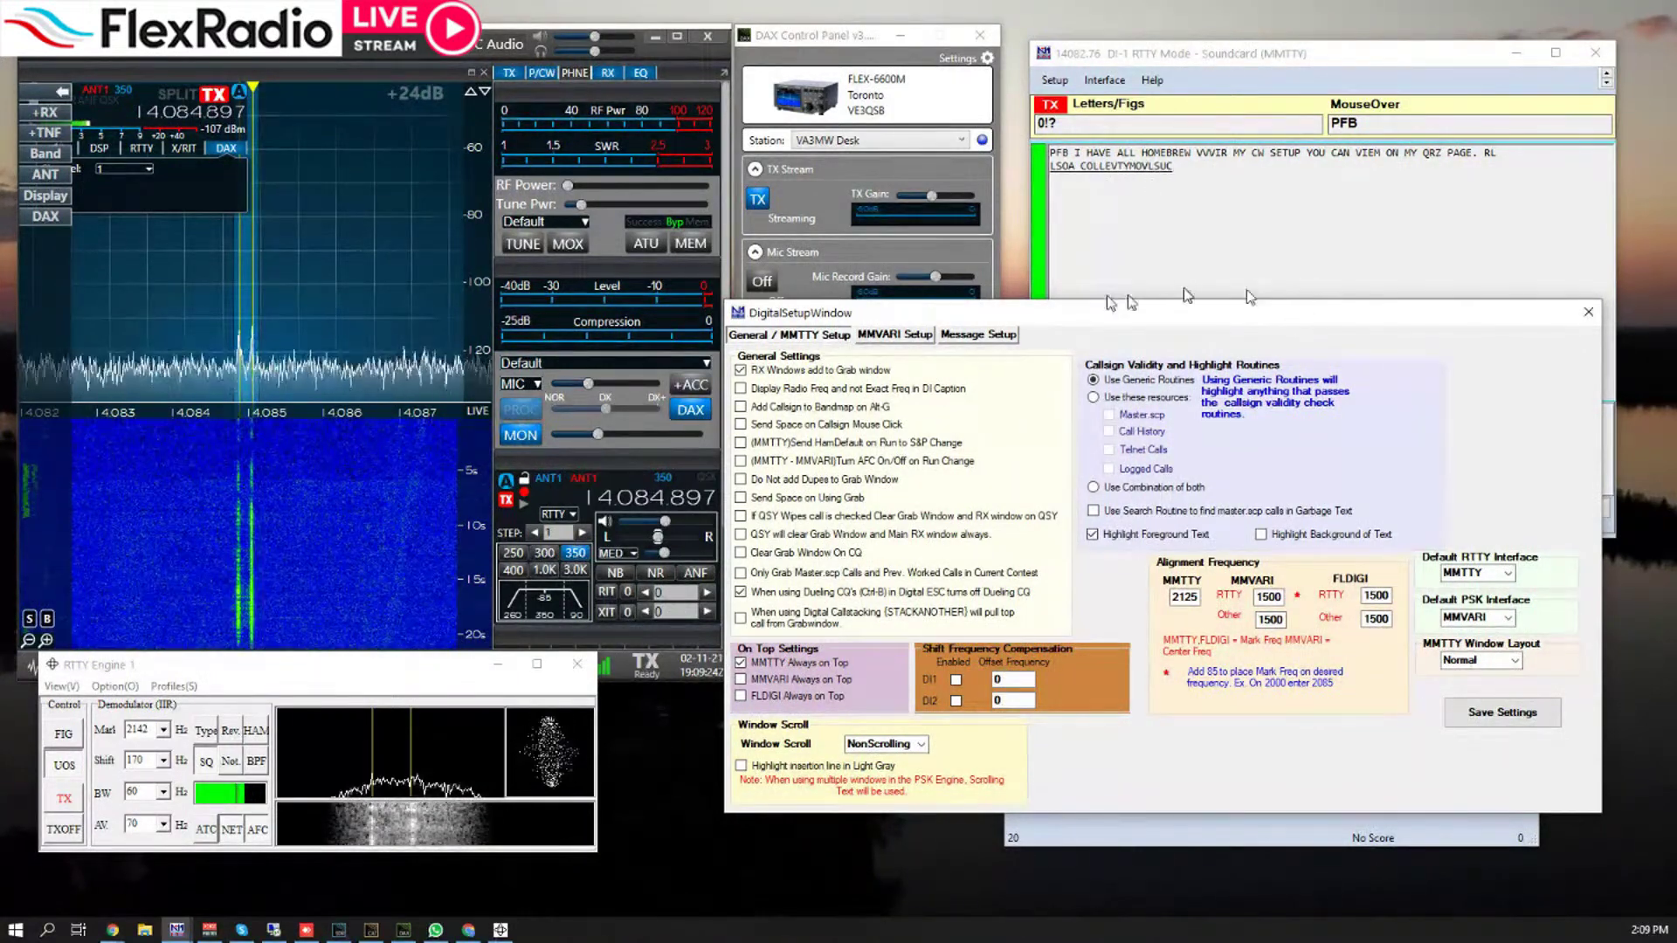
pyautogui.click(864, 335)
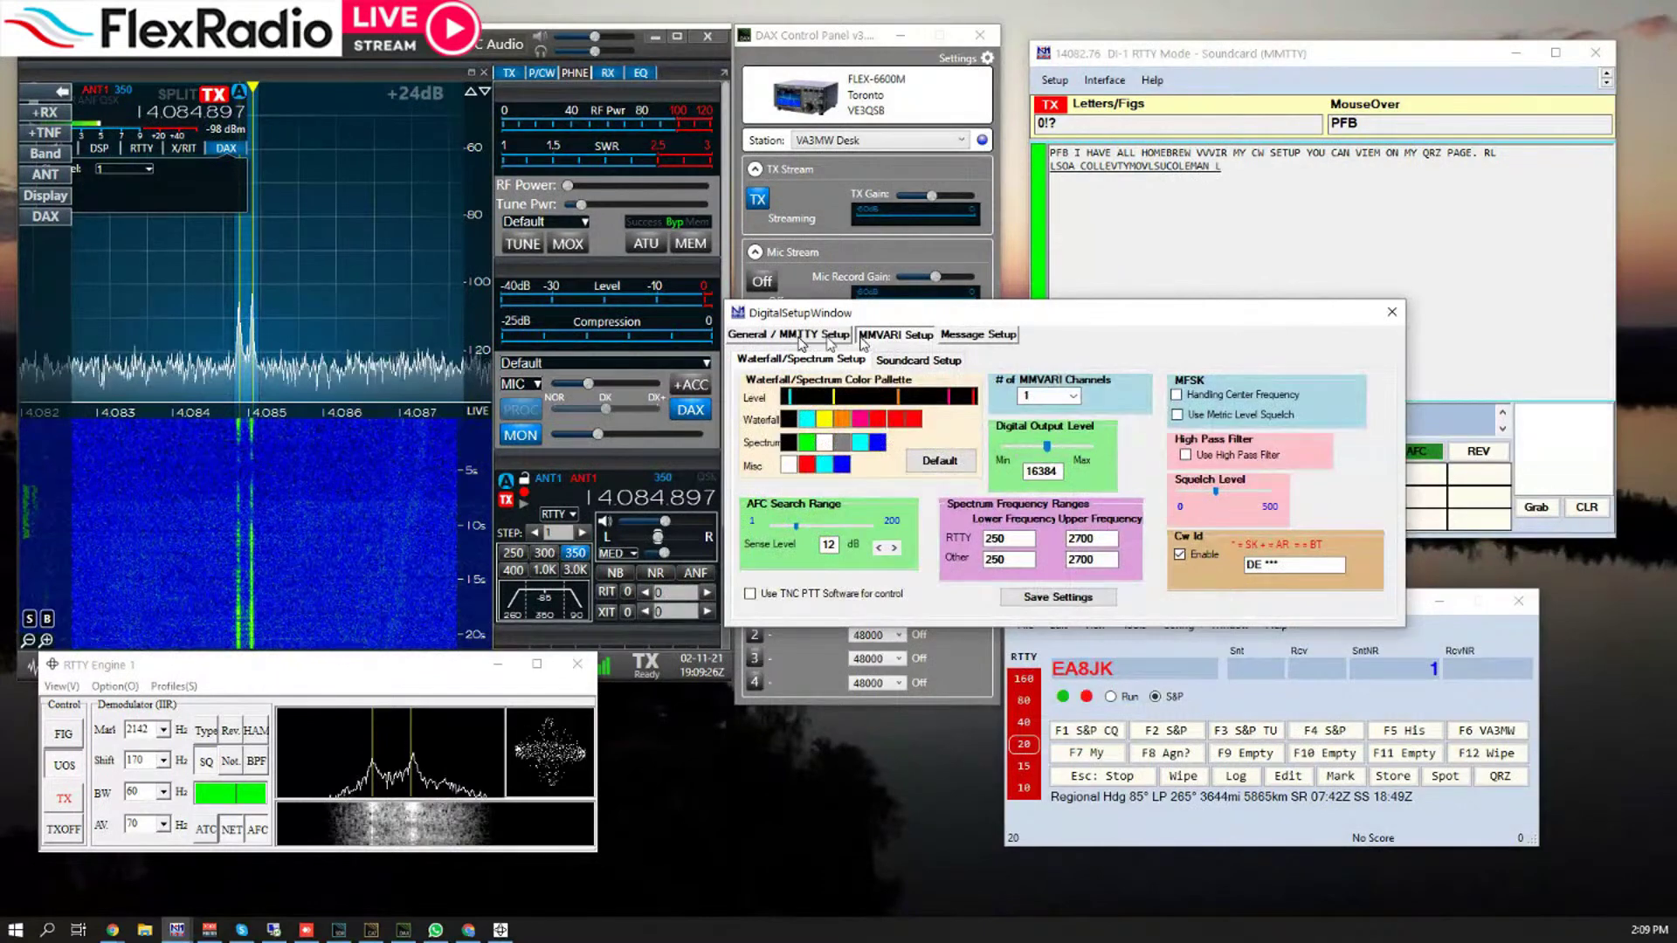
pyautogui.click(801, 340)
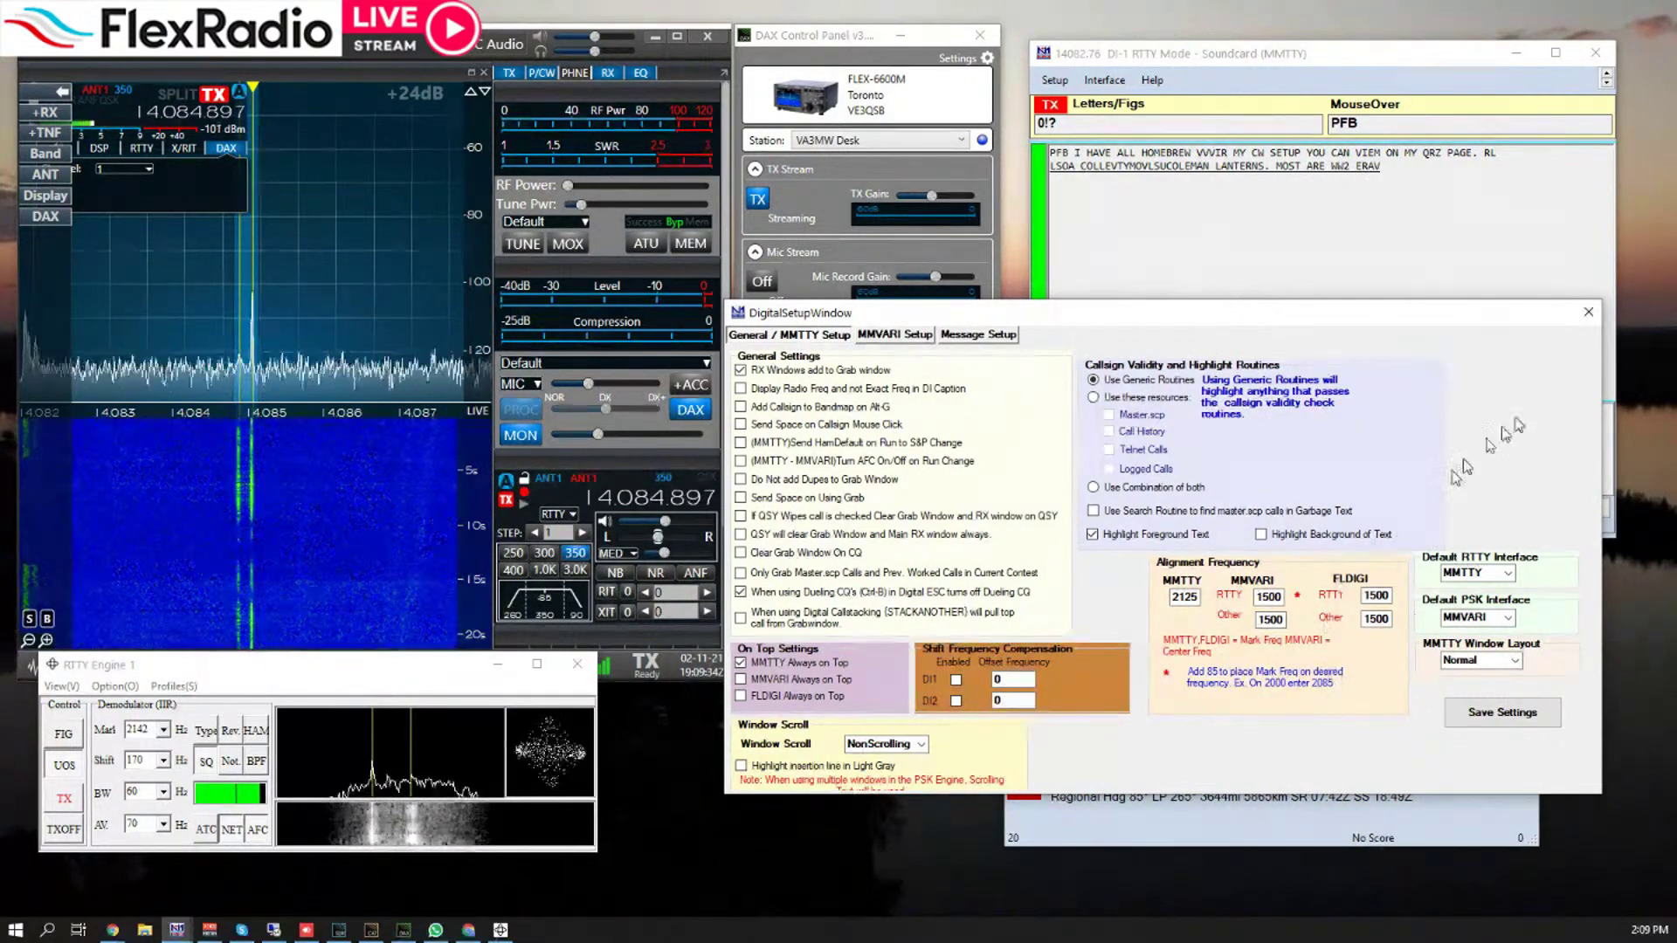
pyautogui.click(1589, 314)
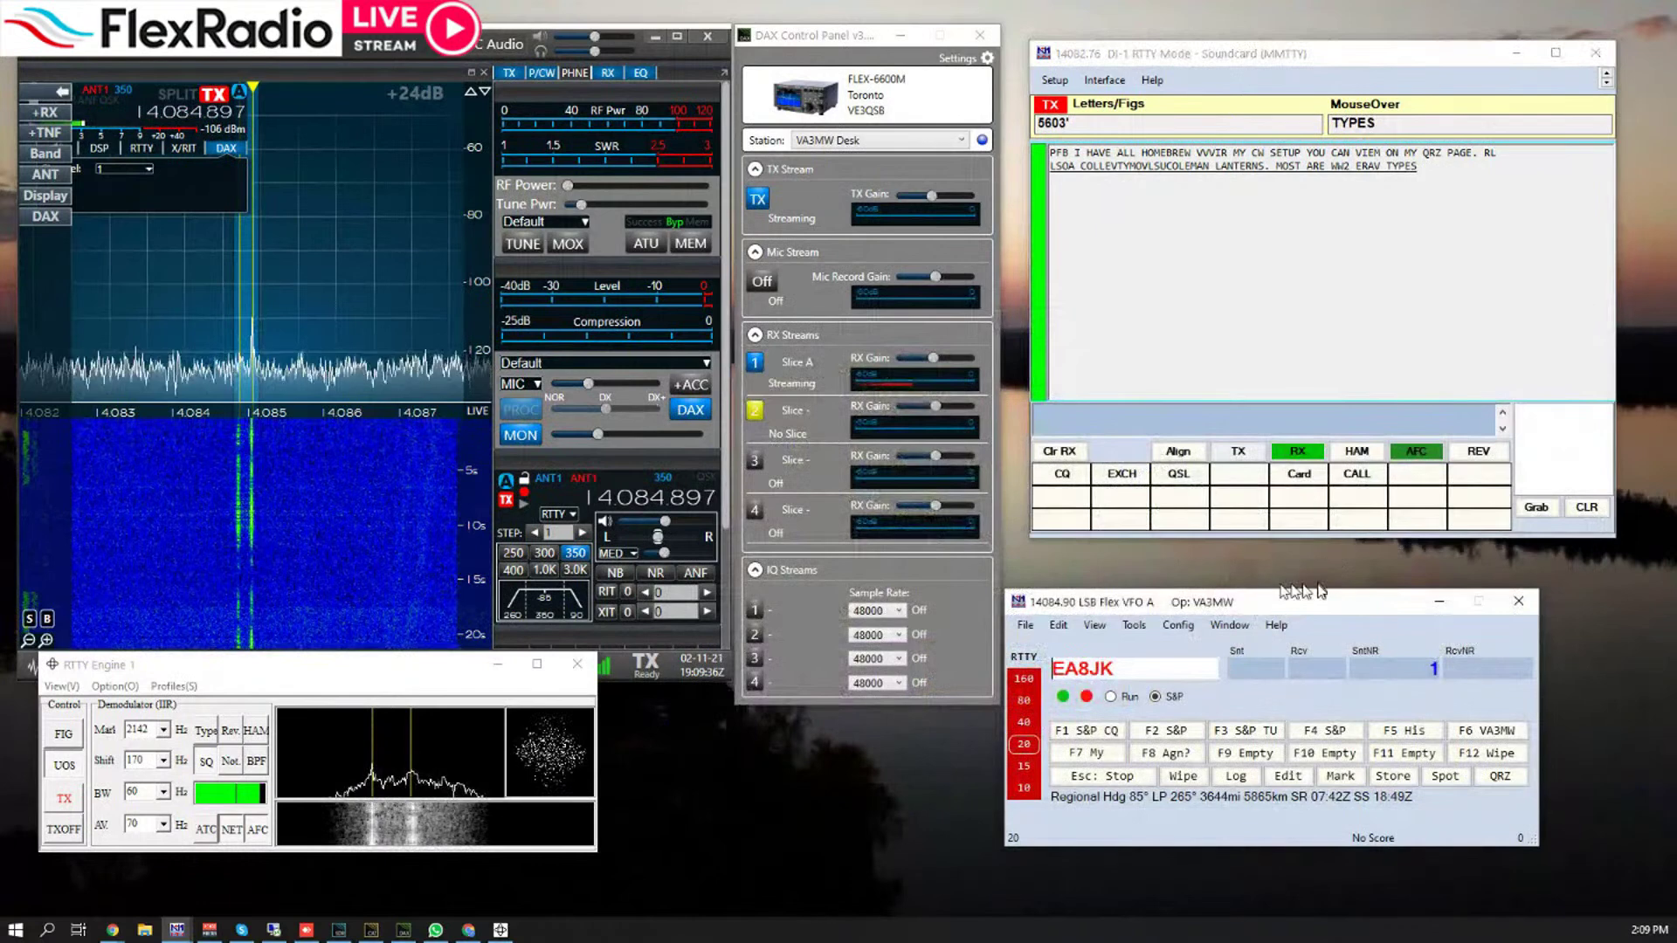
# - Check the logger's SO1V hardware mode and its digital interface 1 setup: Soundcard, AFSK mode and MMTTY path
pyautogui.click(1177, 625)
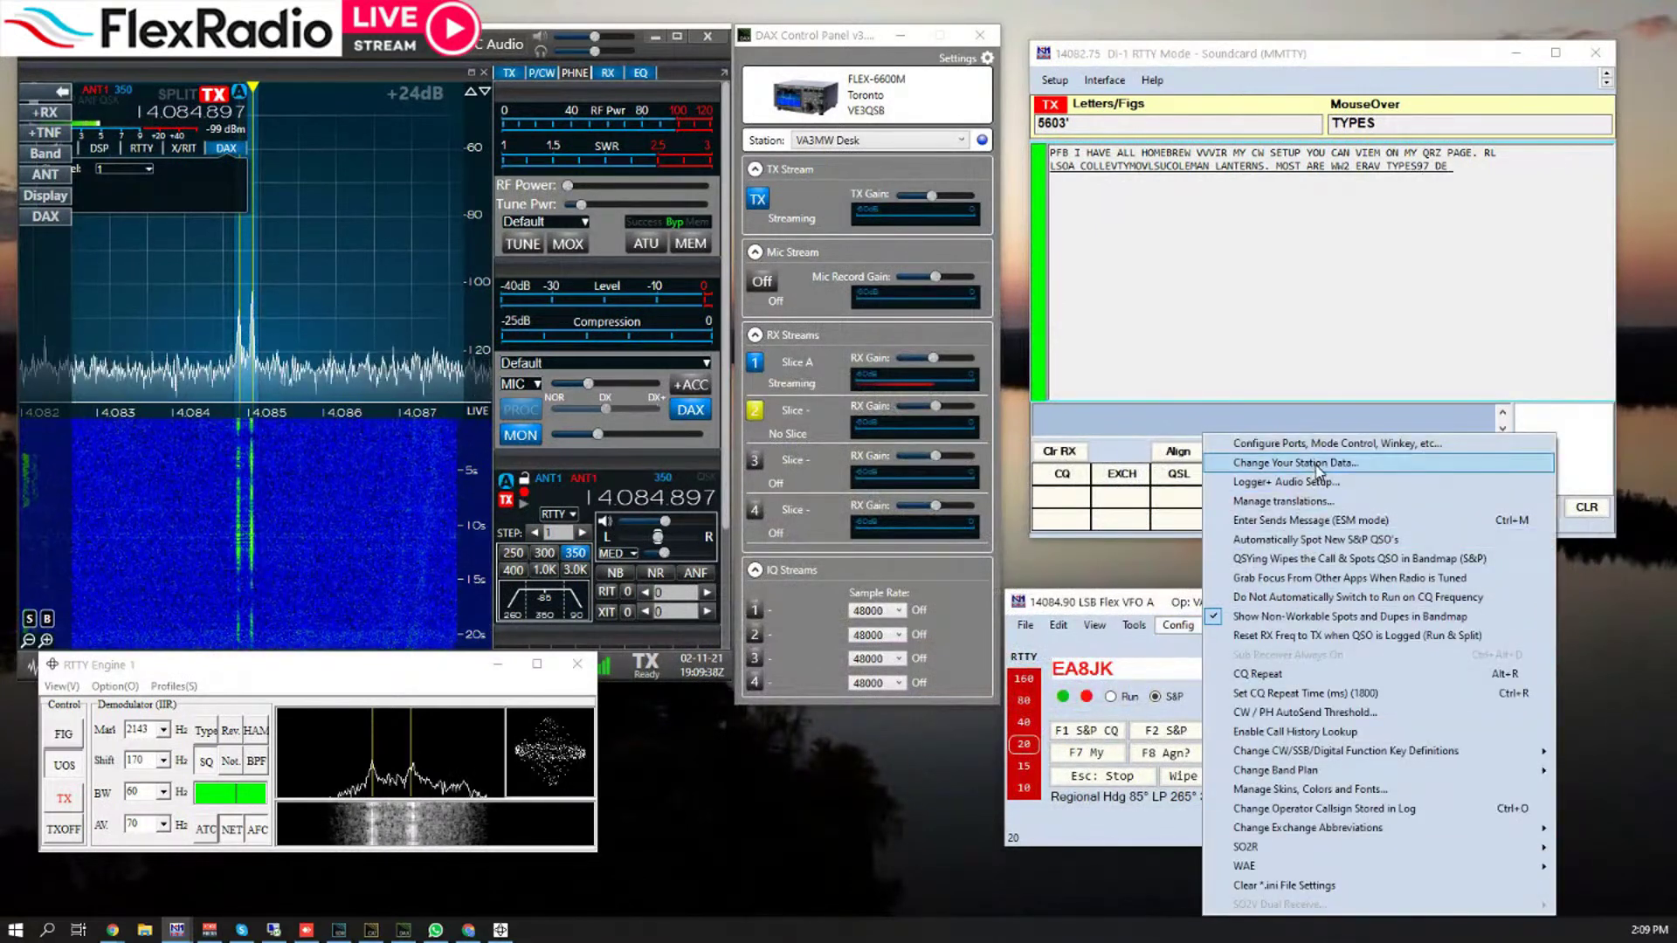
pyautogui.click(1335, 446)
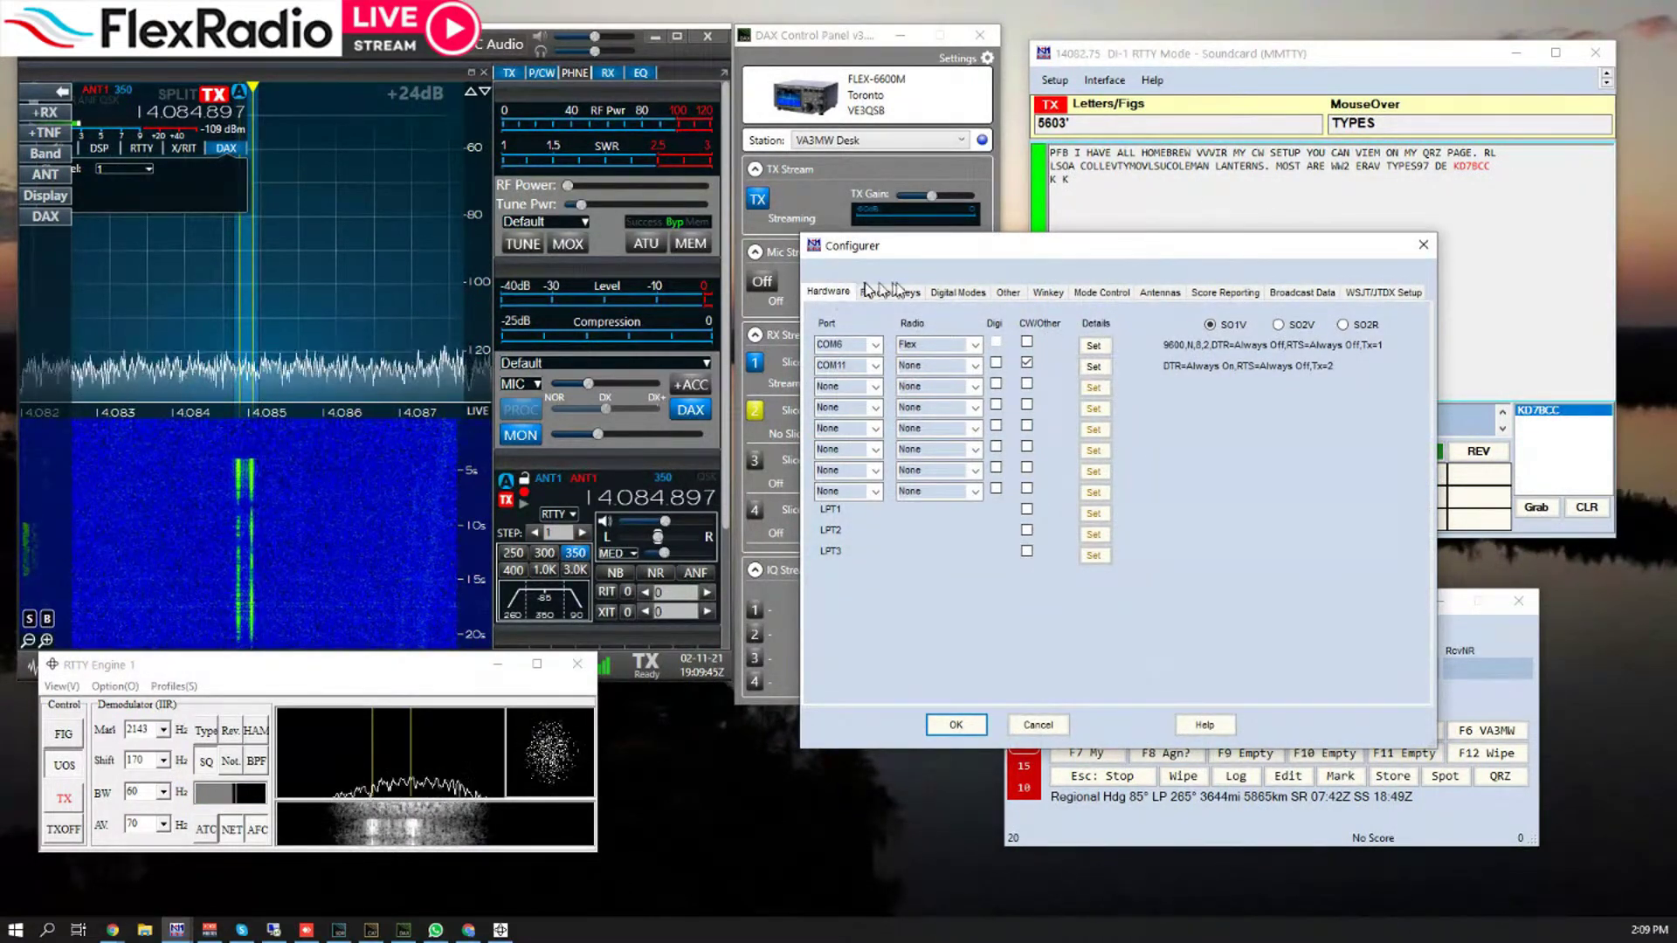
pyautogui.click(954, 296)
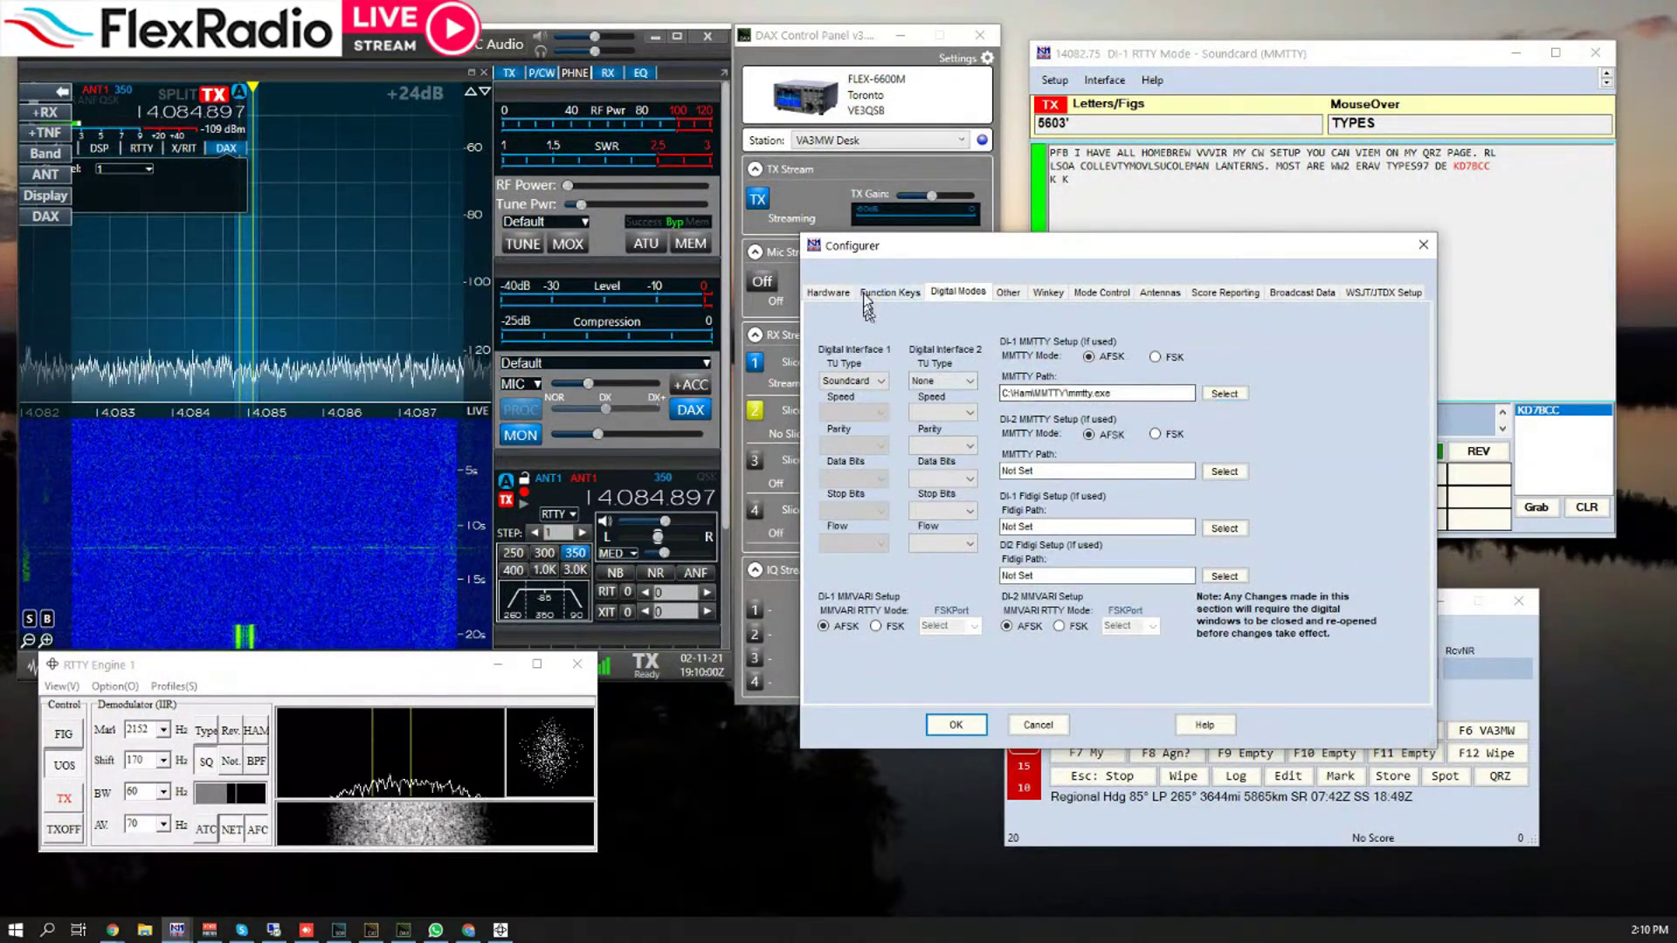
pyautogui.click(829, 293)
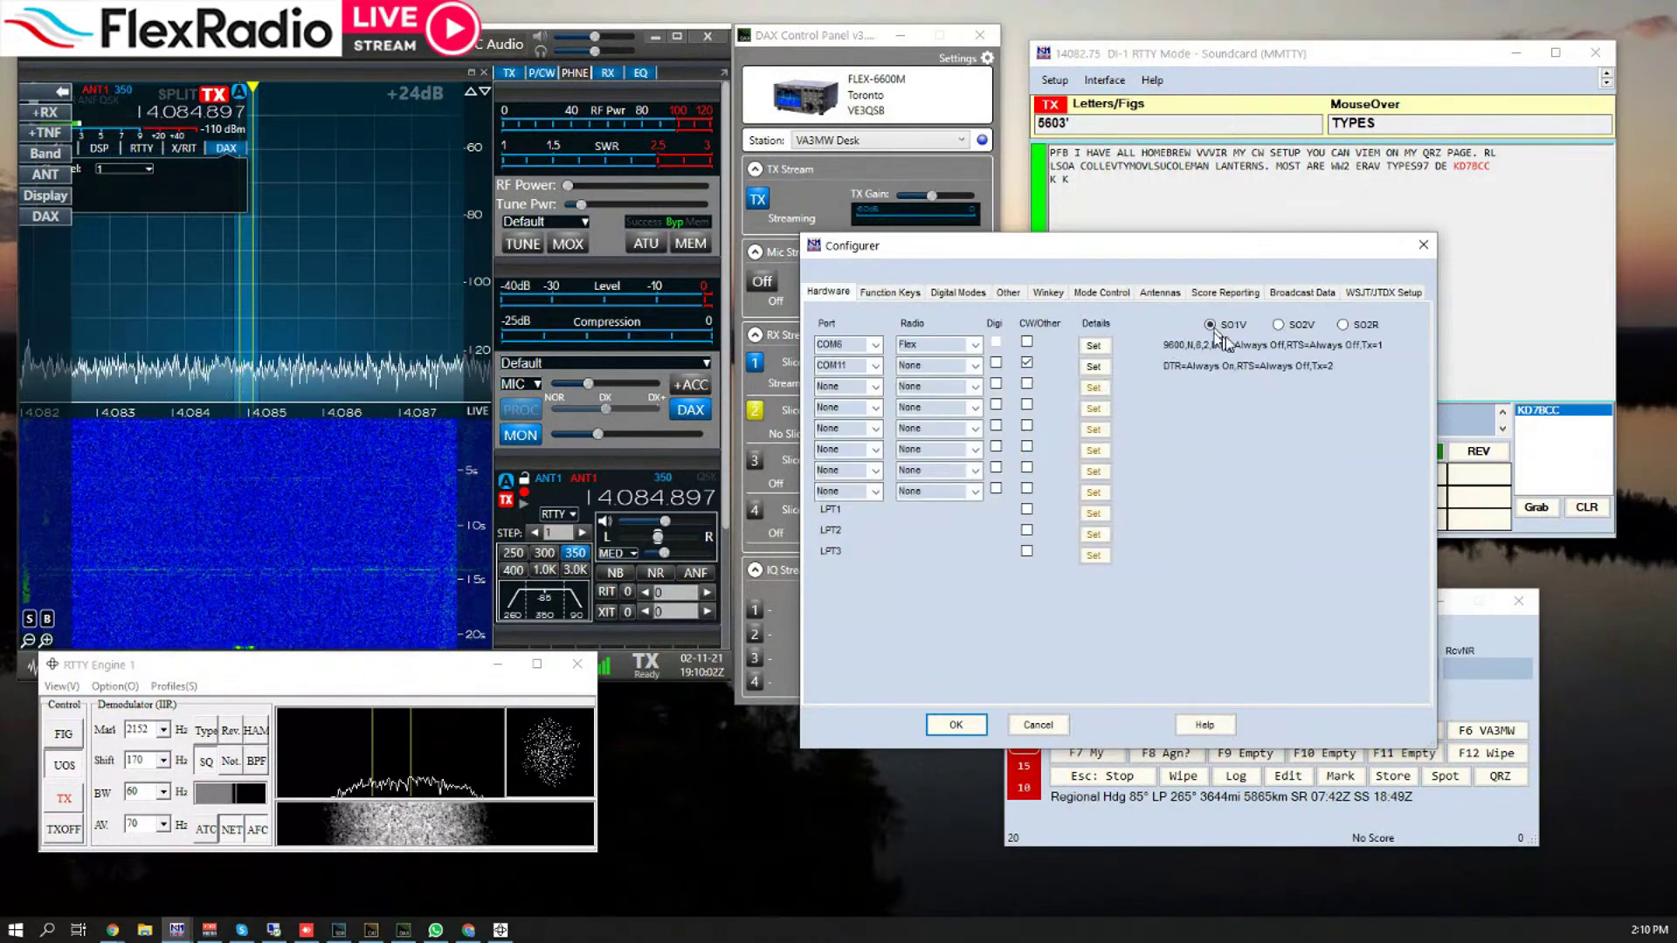
pyautogui.click(969, 294)
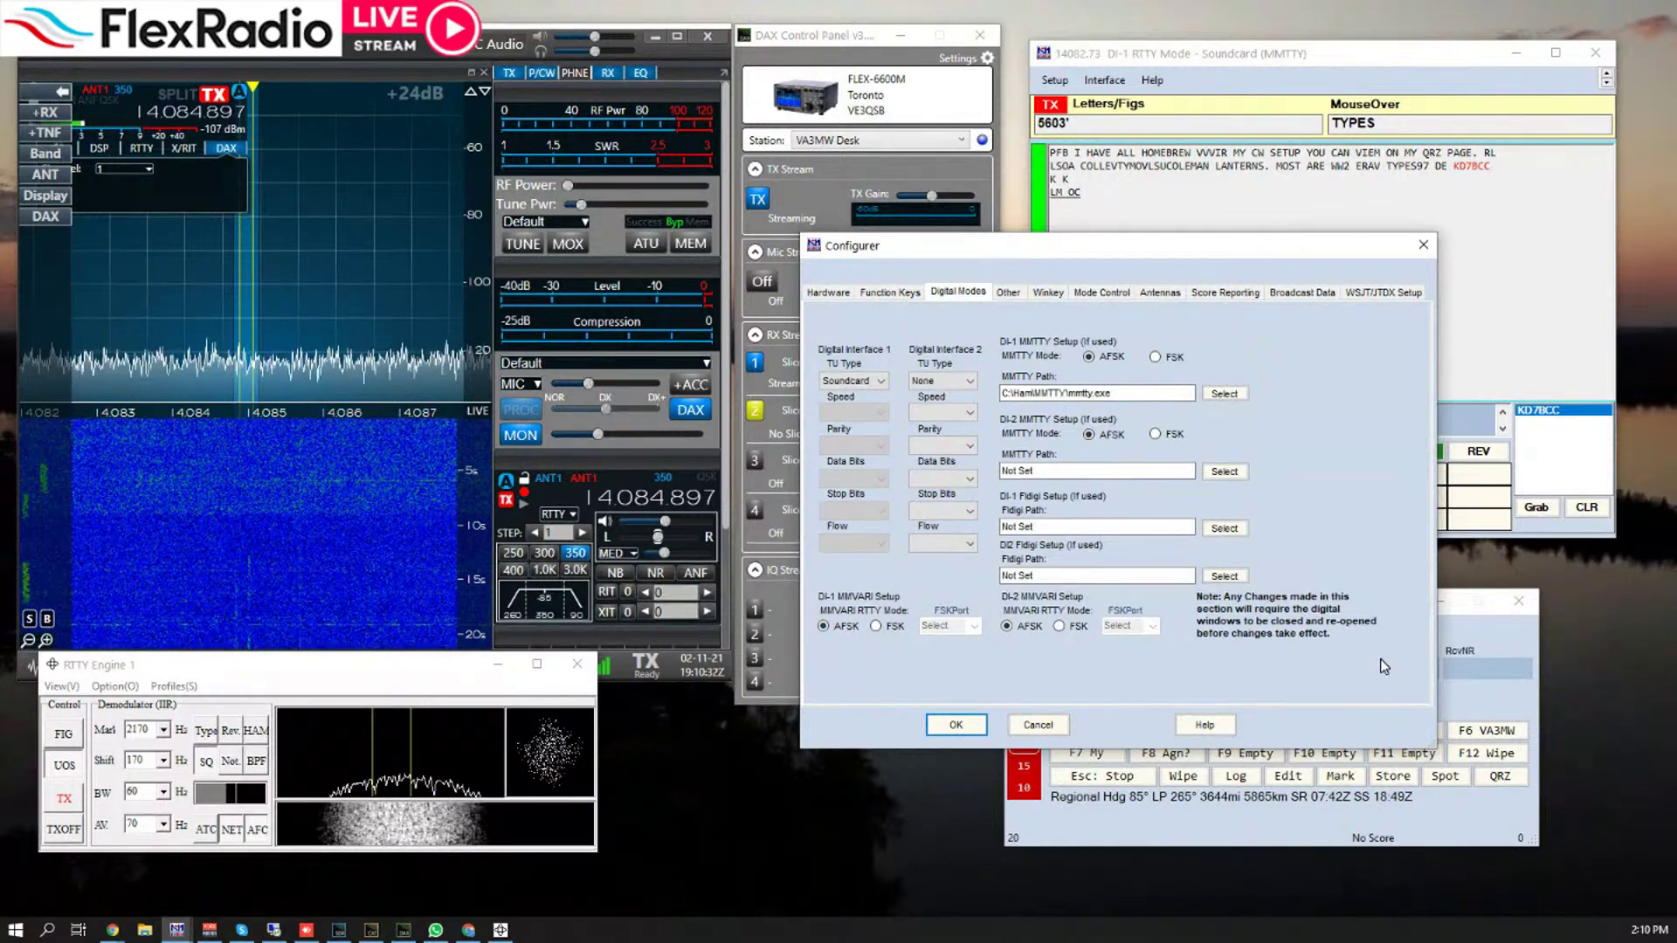
pyautogui.click(982, 730)
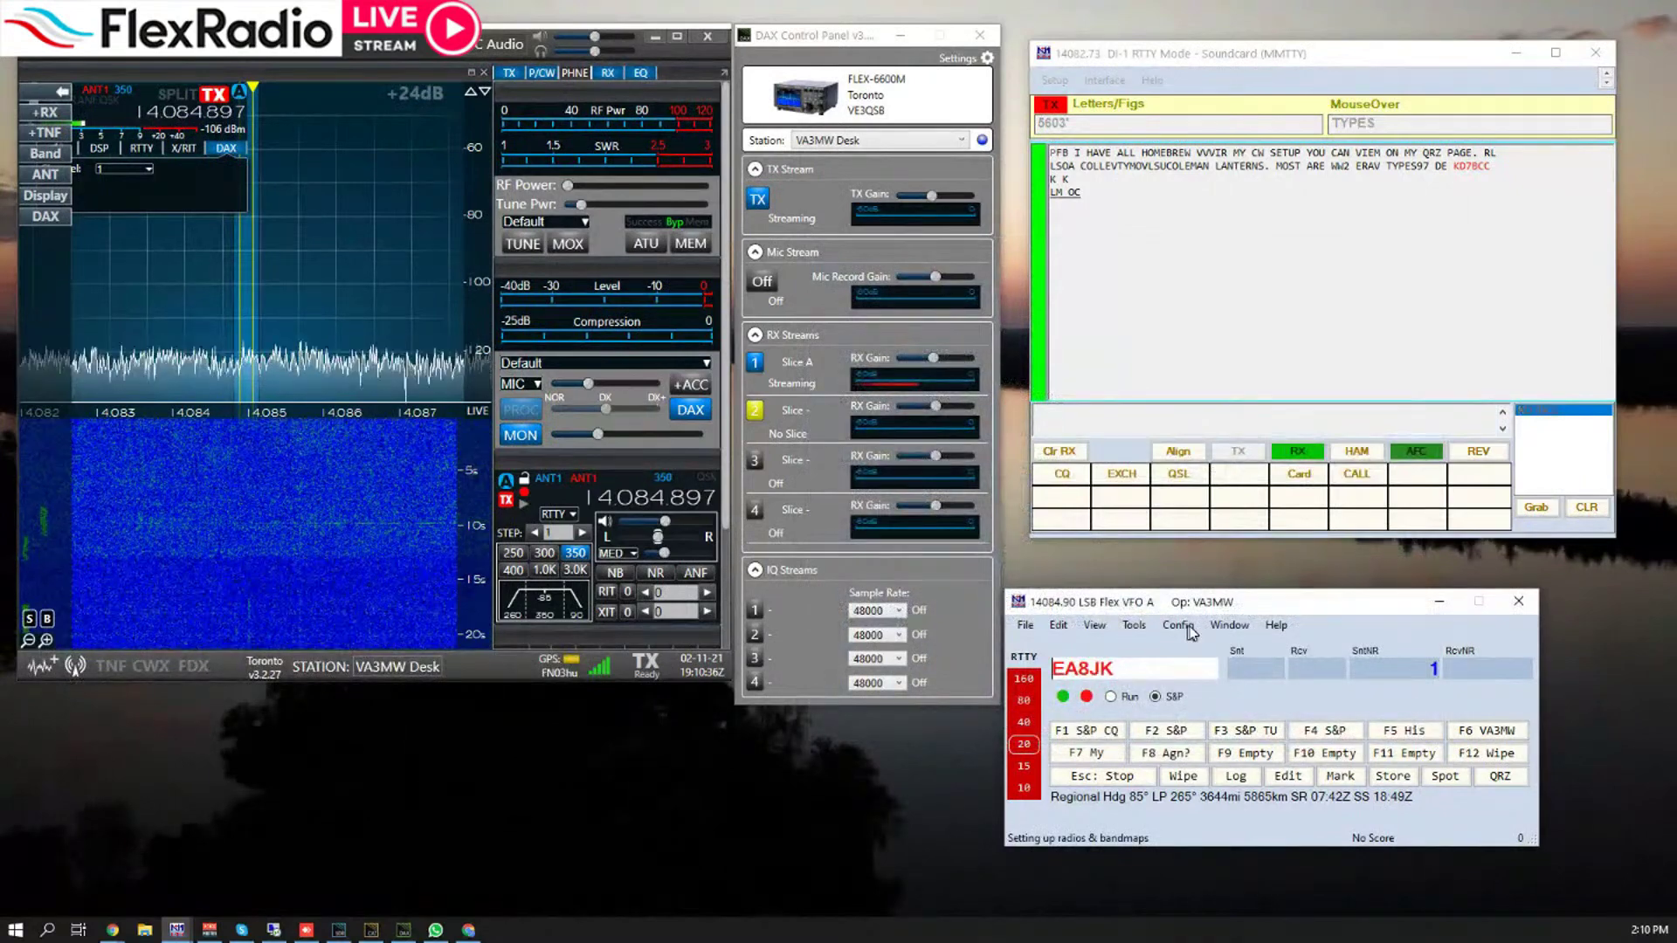
# - Check the logger's audio playback setup for Radio 1 with DAX Audio TX as output, and close it
pyautogui.click(1189, 626)
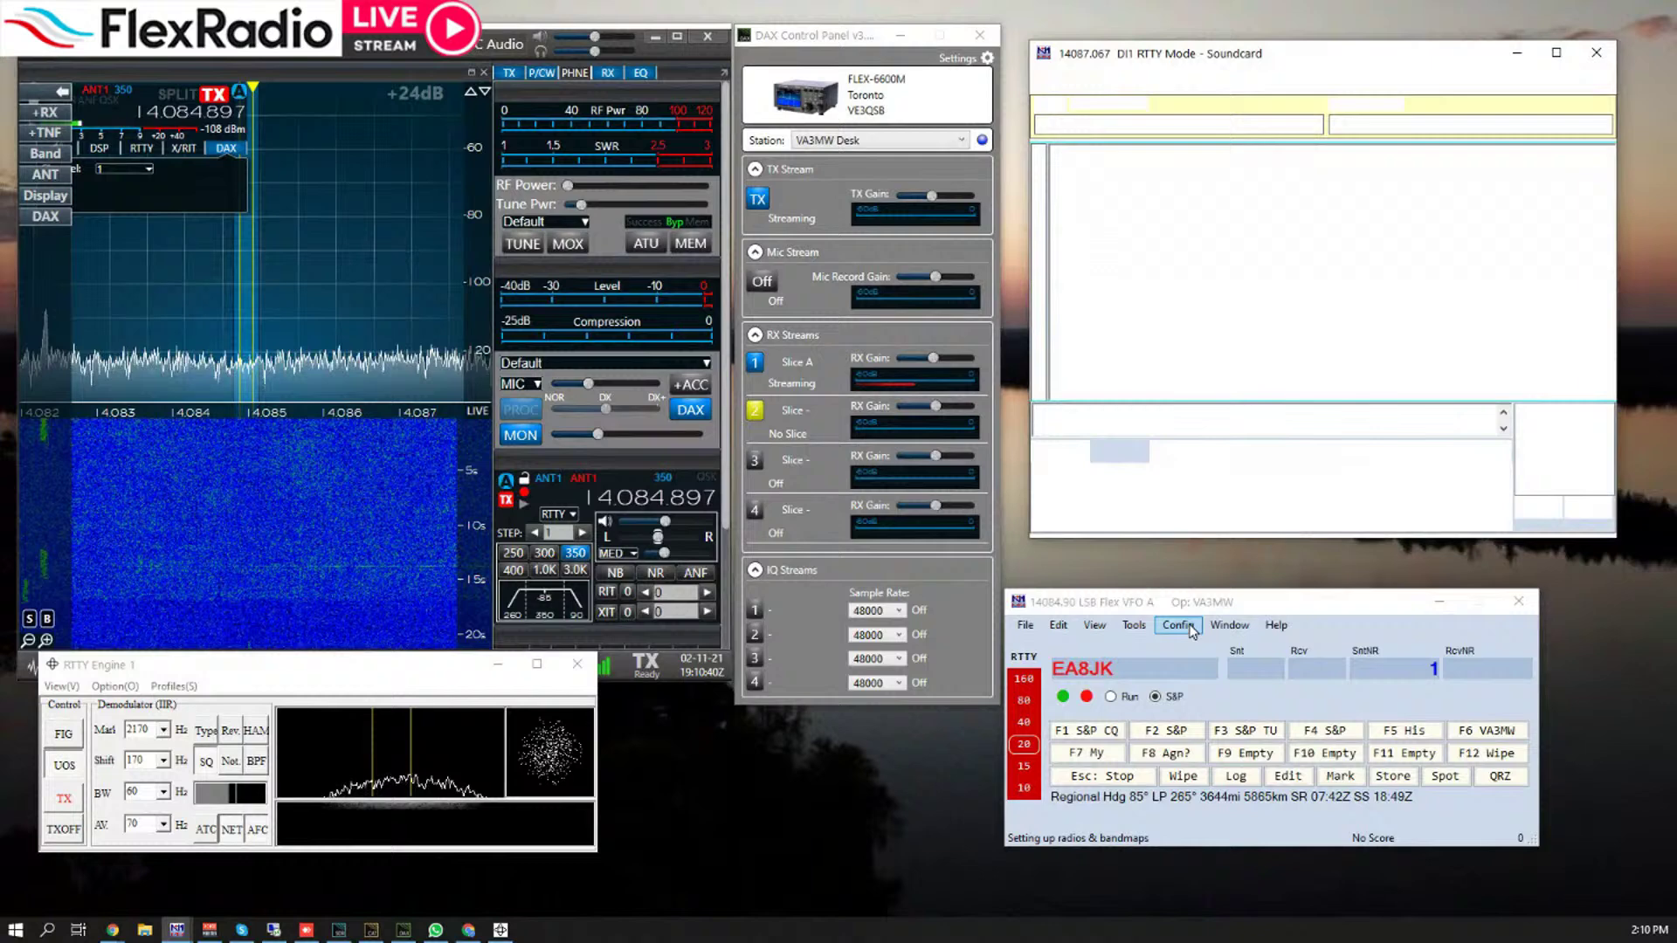
pyautogui.click(1191, 631)
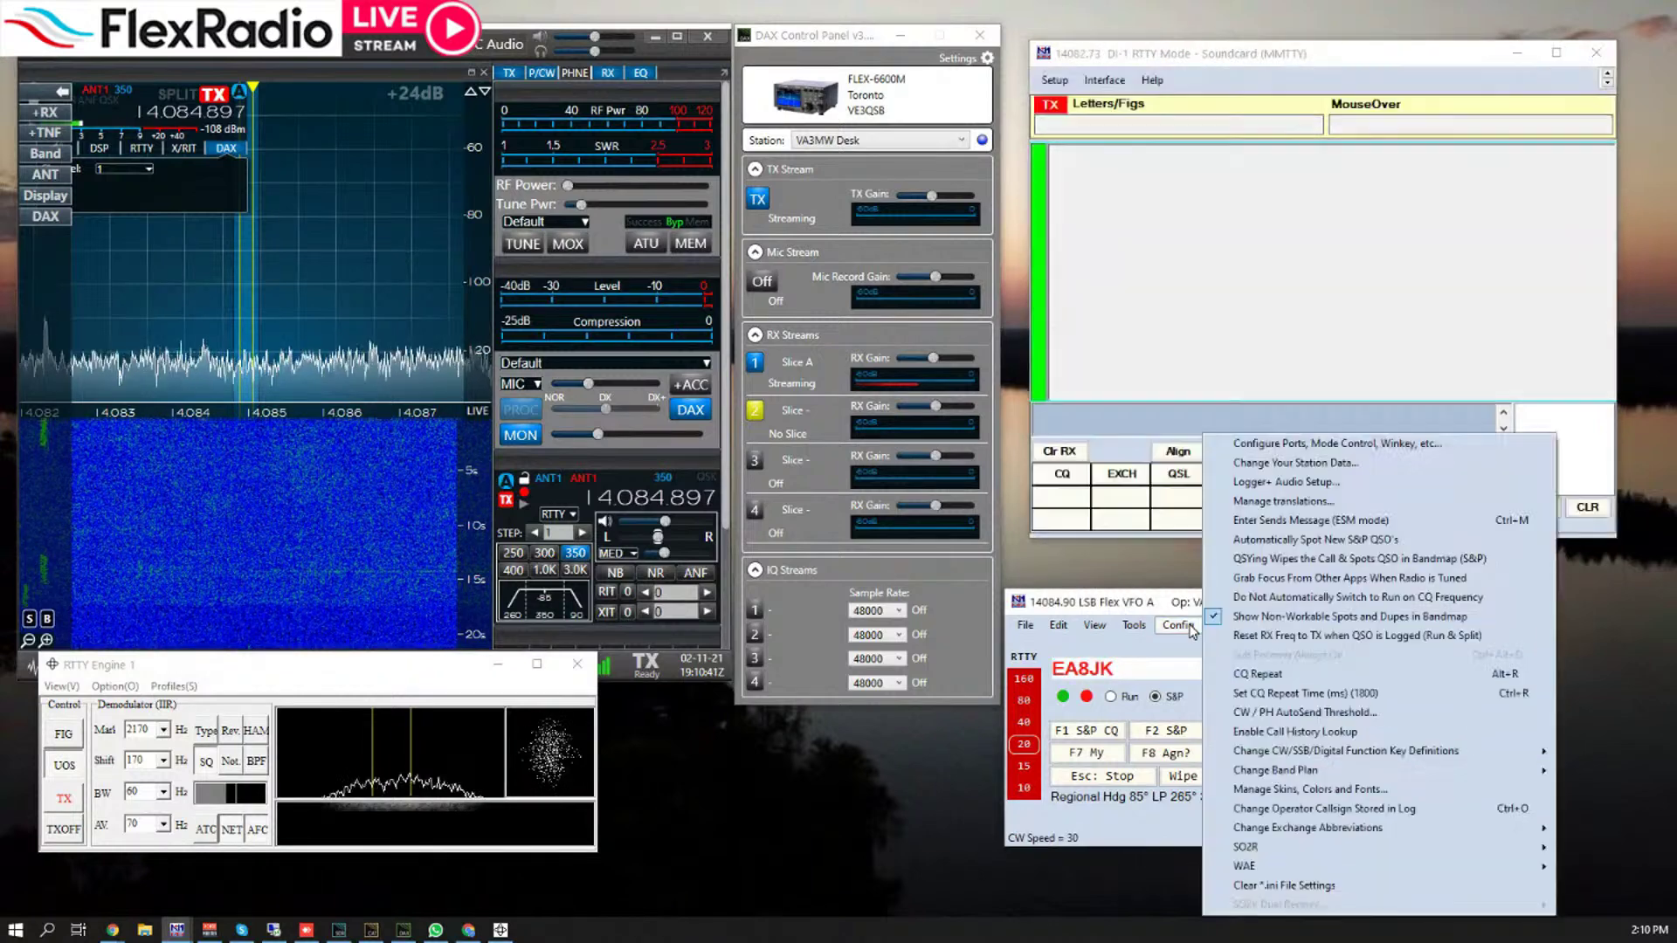
pyautogui.click(1322, 483)
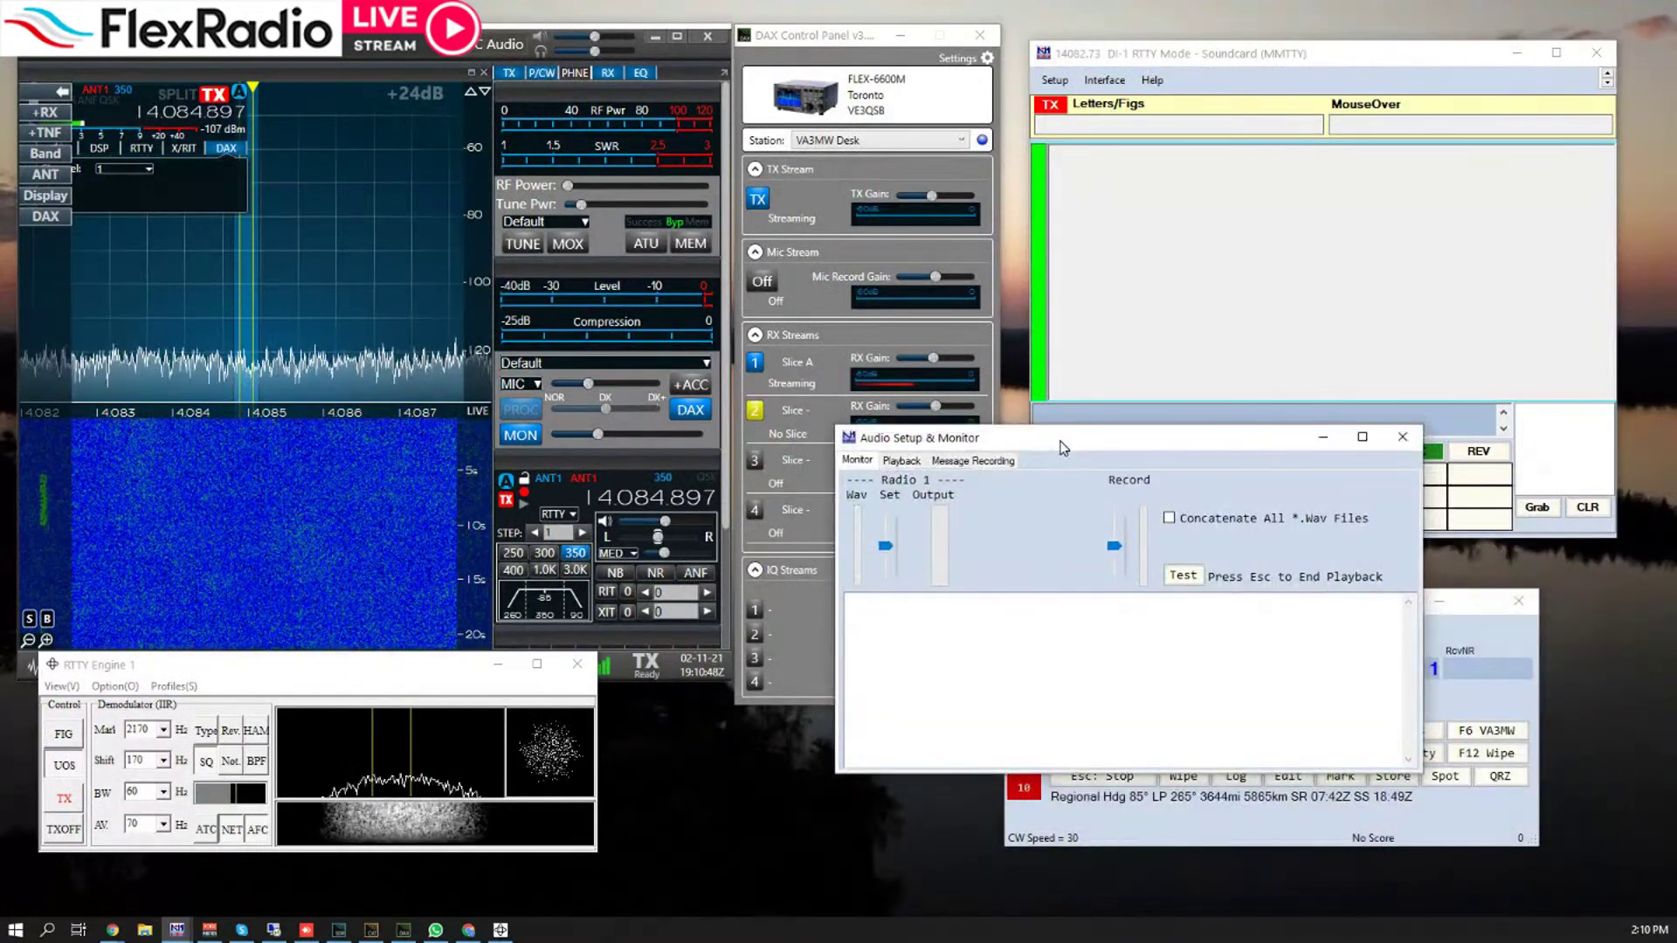
pyautogui.click(899, 461)
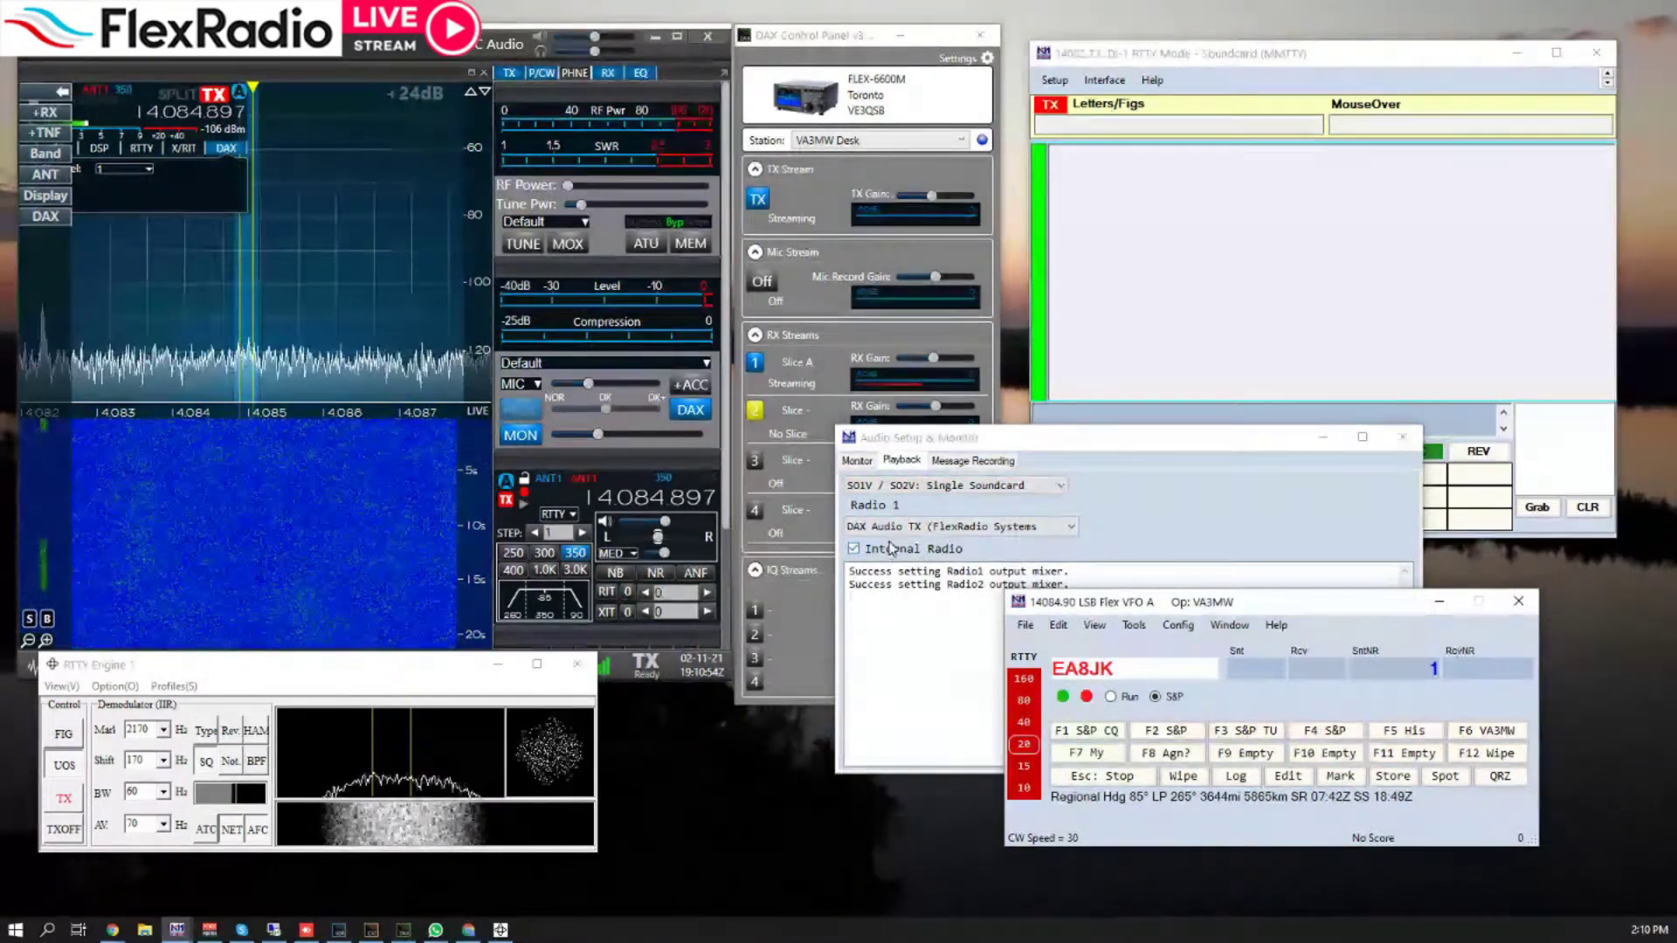
pyautogui.click(943, 527)
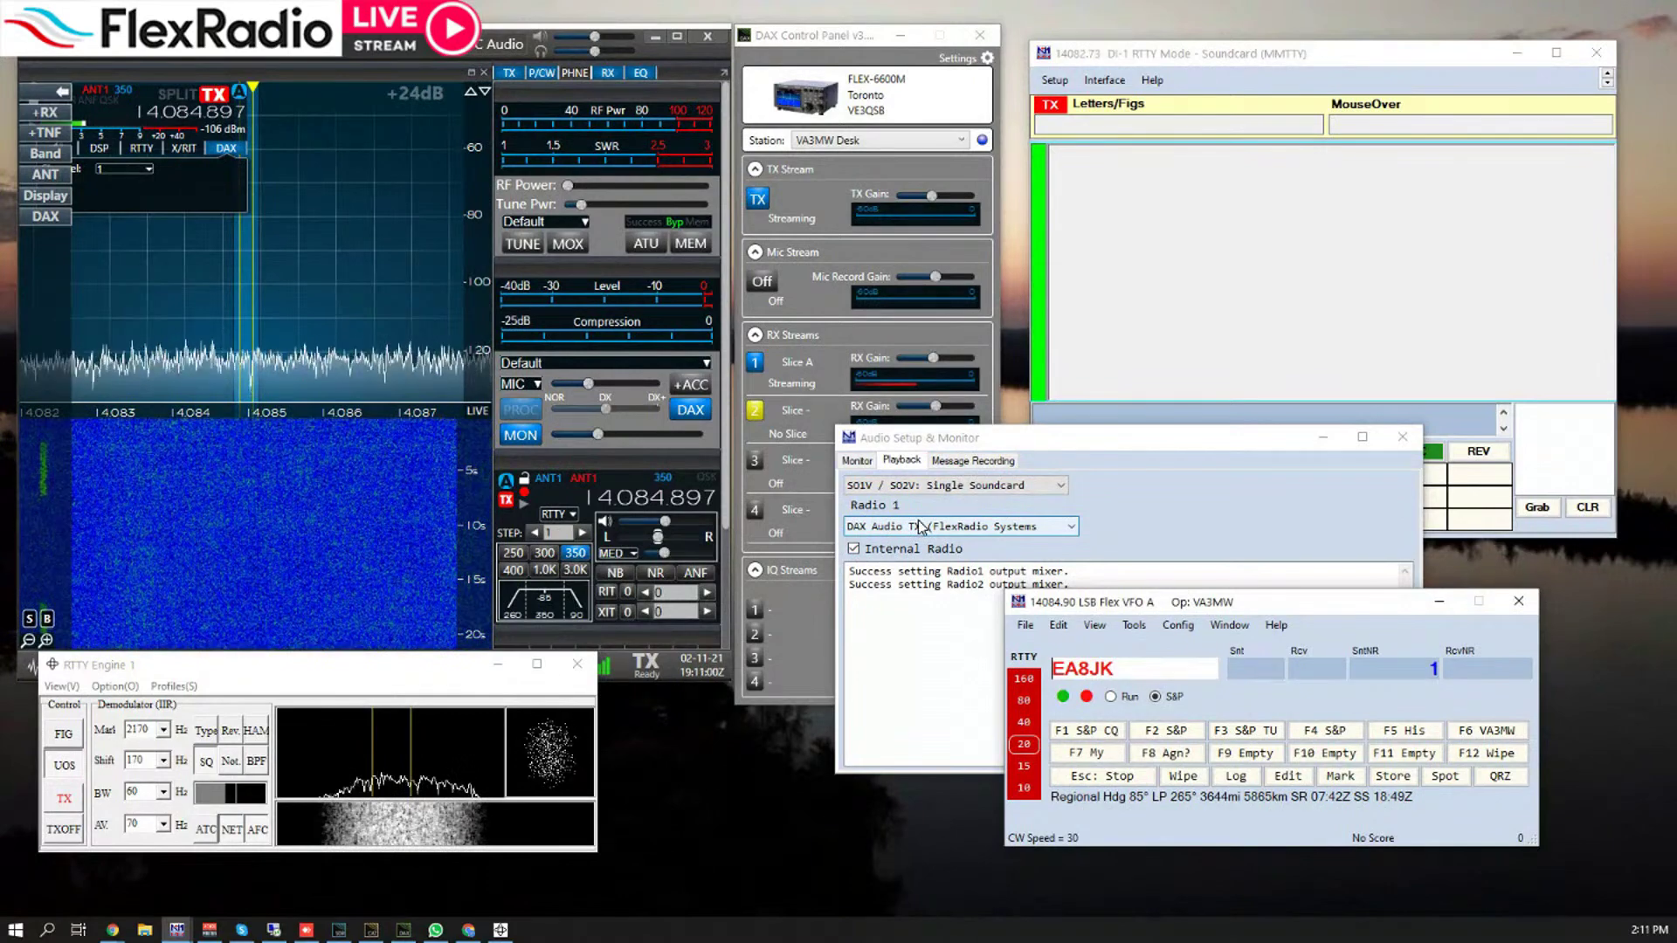
pyautogui.click(979, 460)
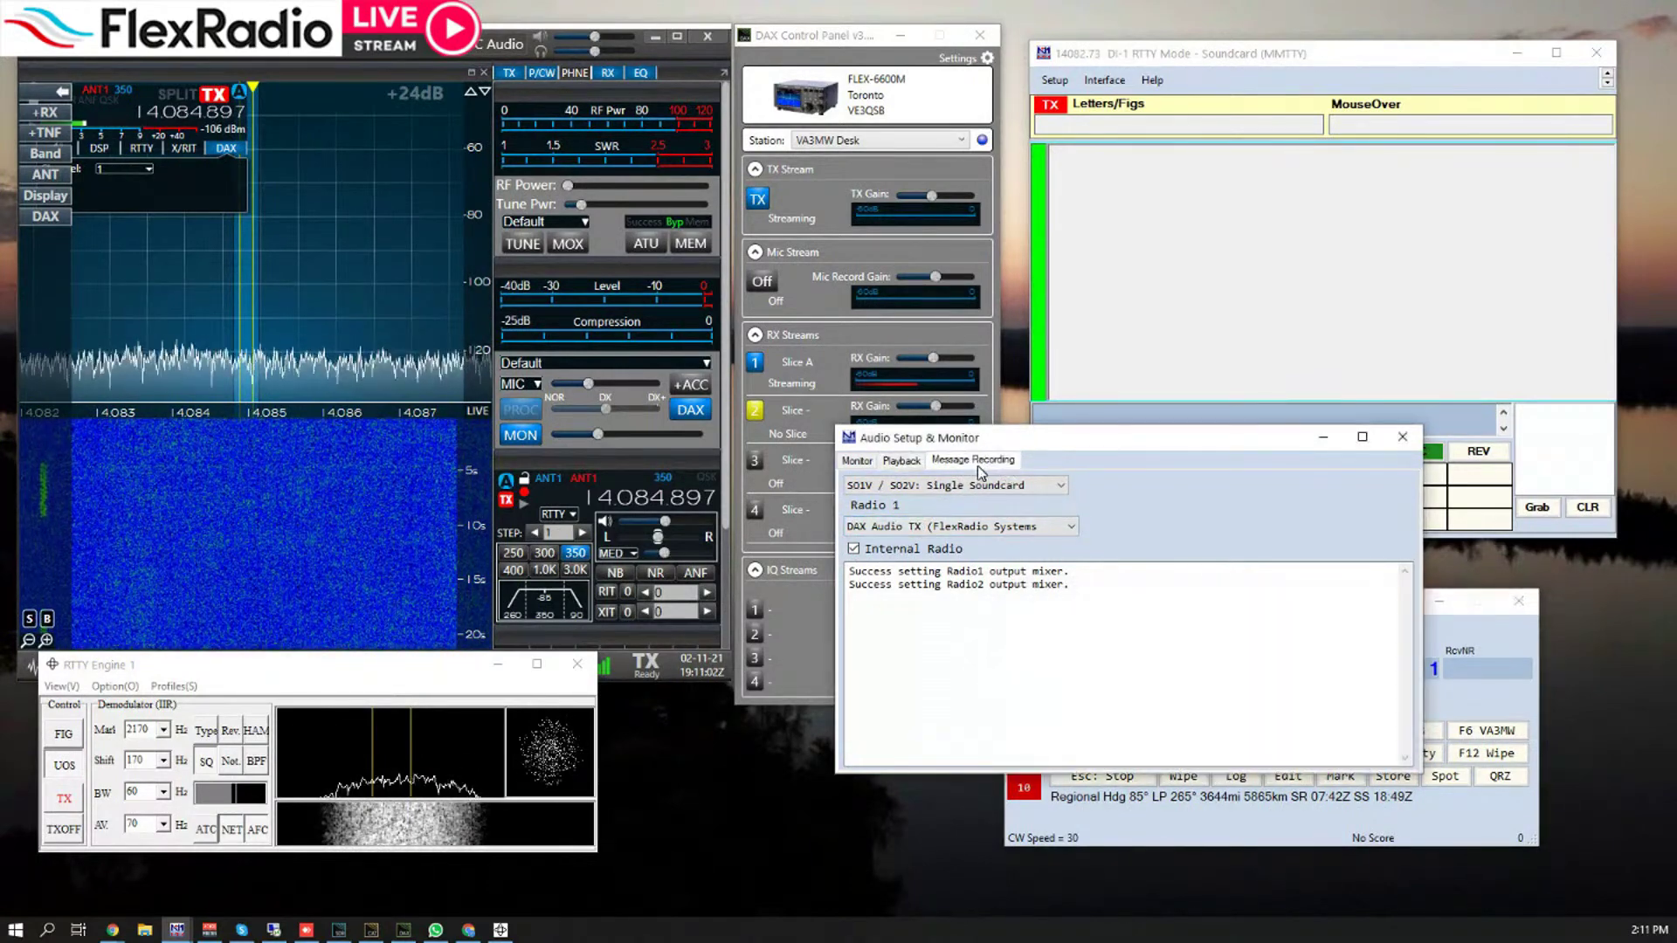
pyautogui.click(858, 462)
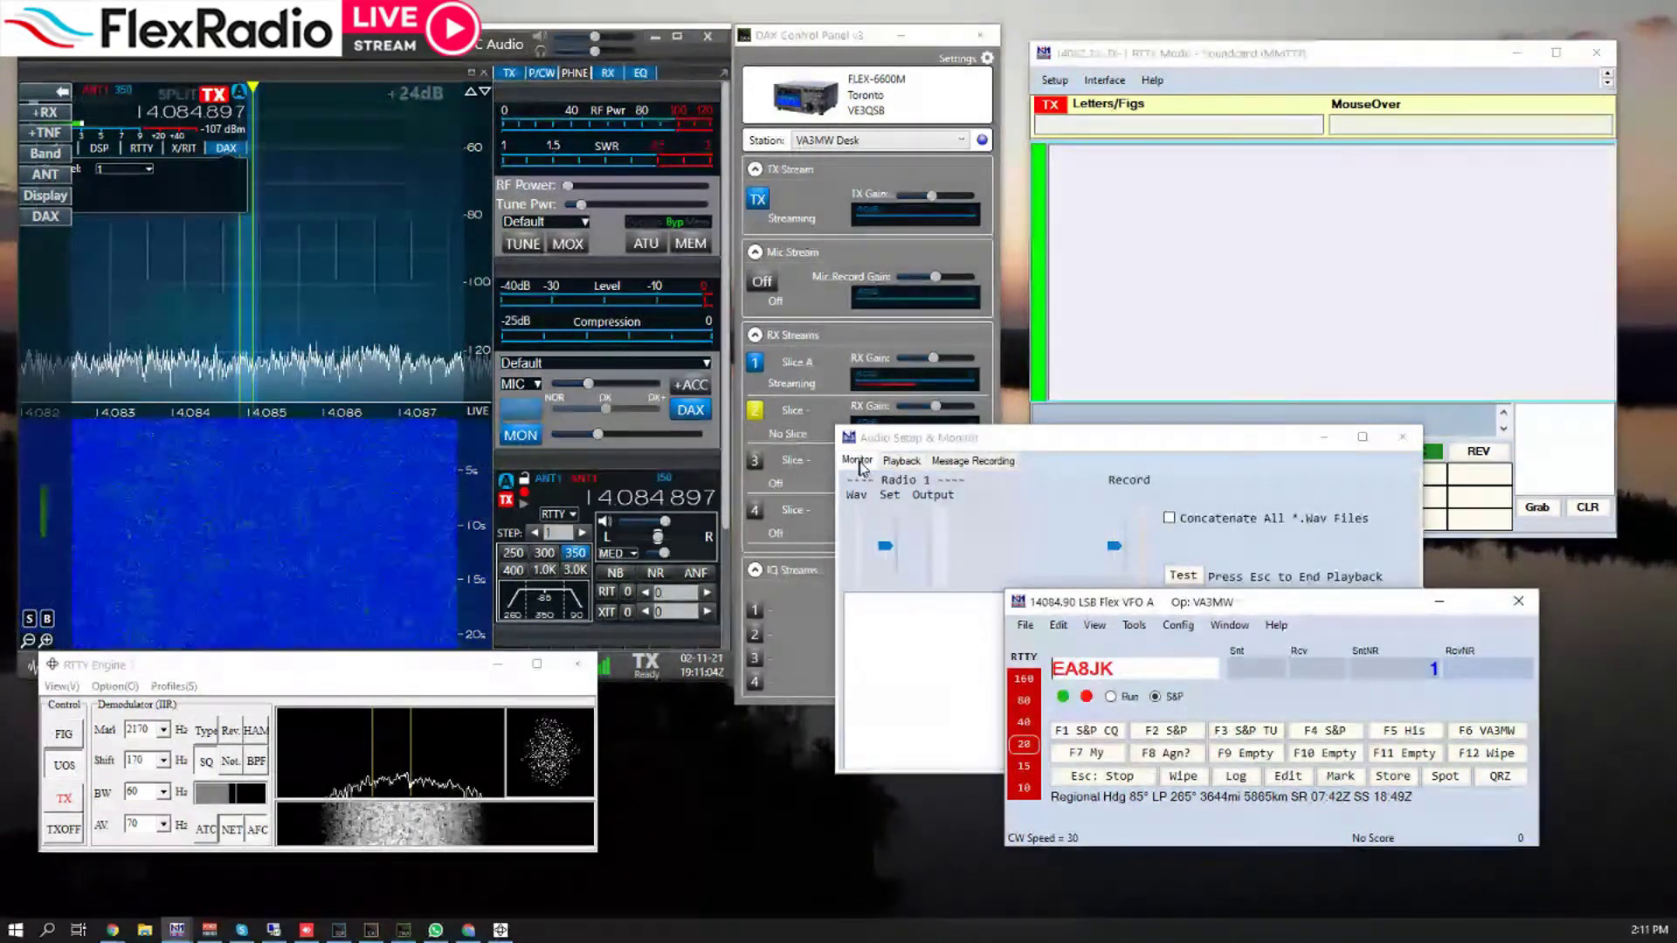
pyautogui.click(1402, 438)
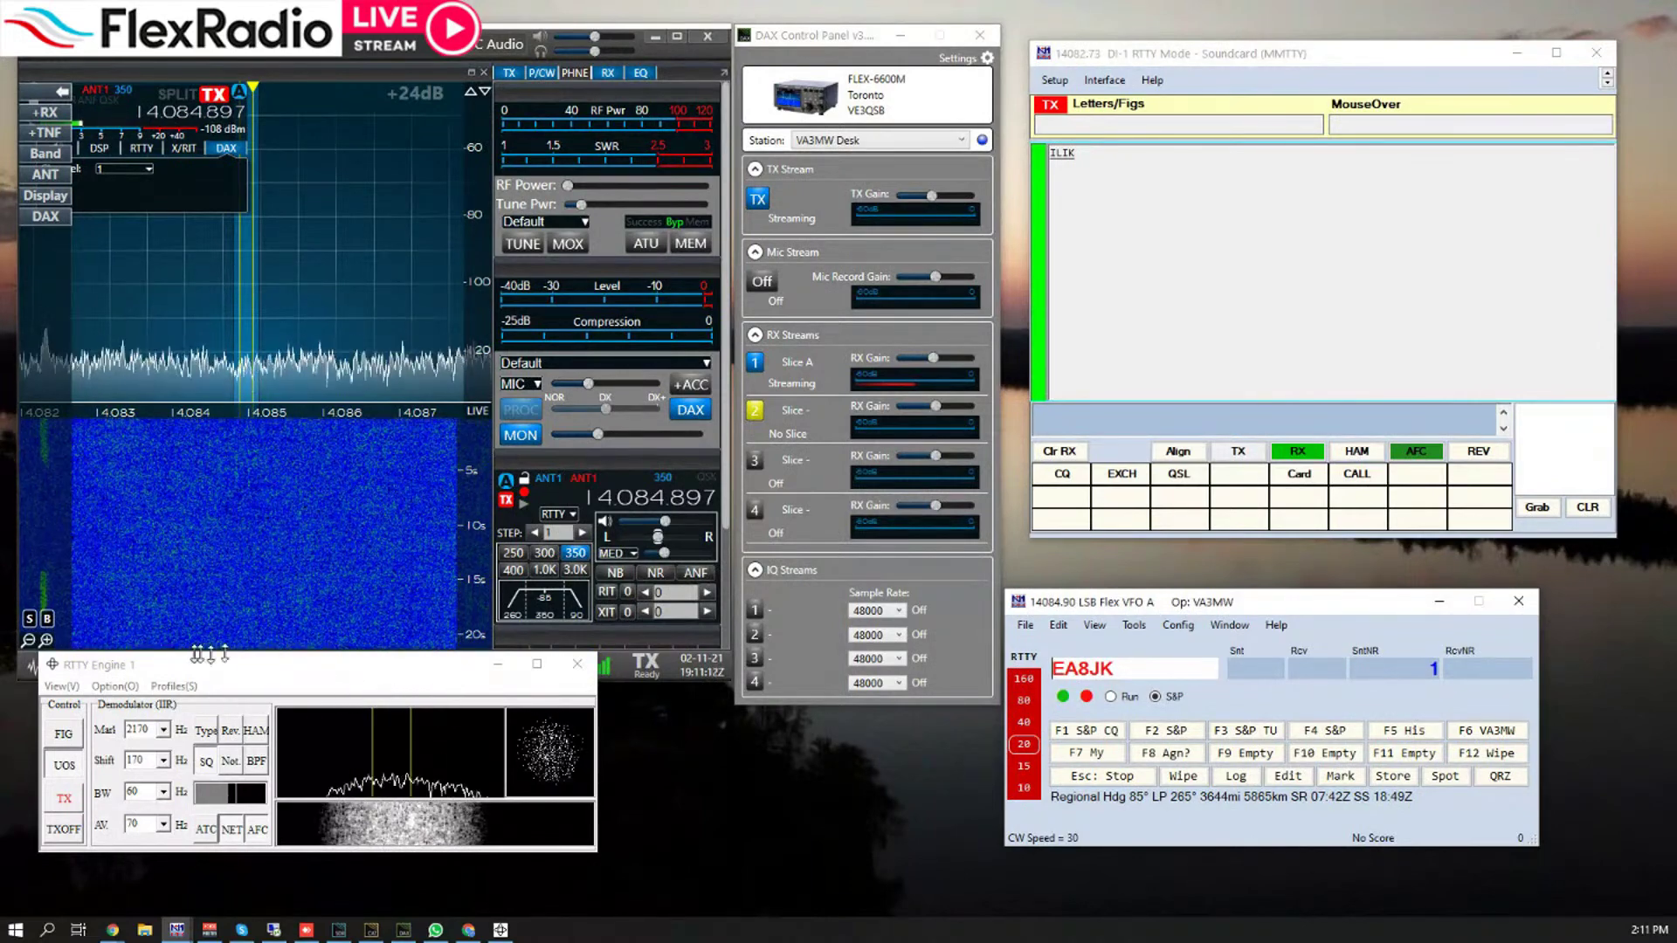
# - Move the RTTY Engine window clear and review the MMTTY setup's demodulator, decode and TX settings
pyautogui.moveTo(204, 669); pyautogui.dragTo(227, 669)
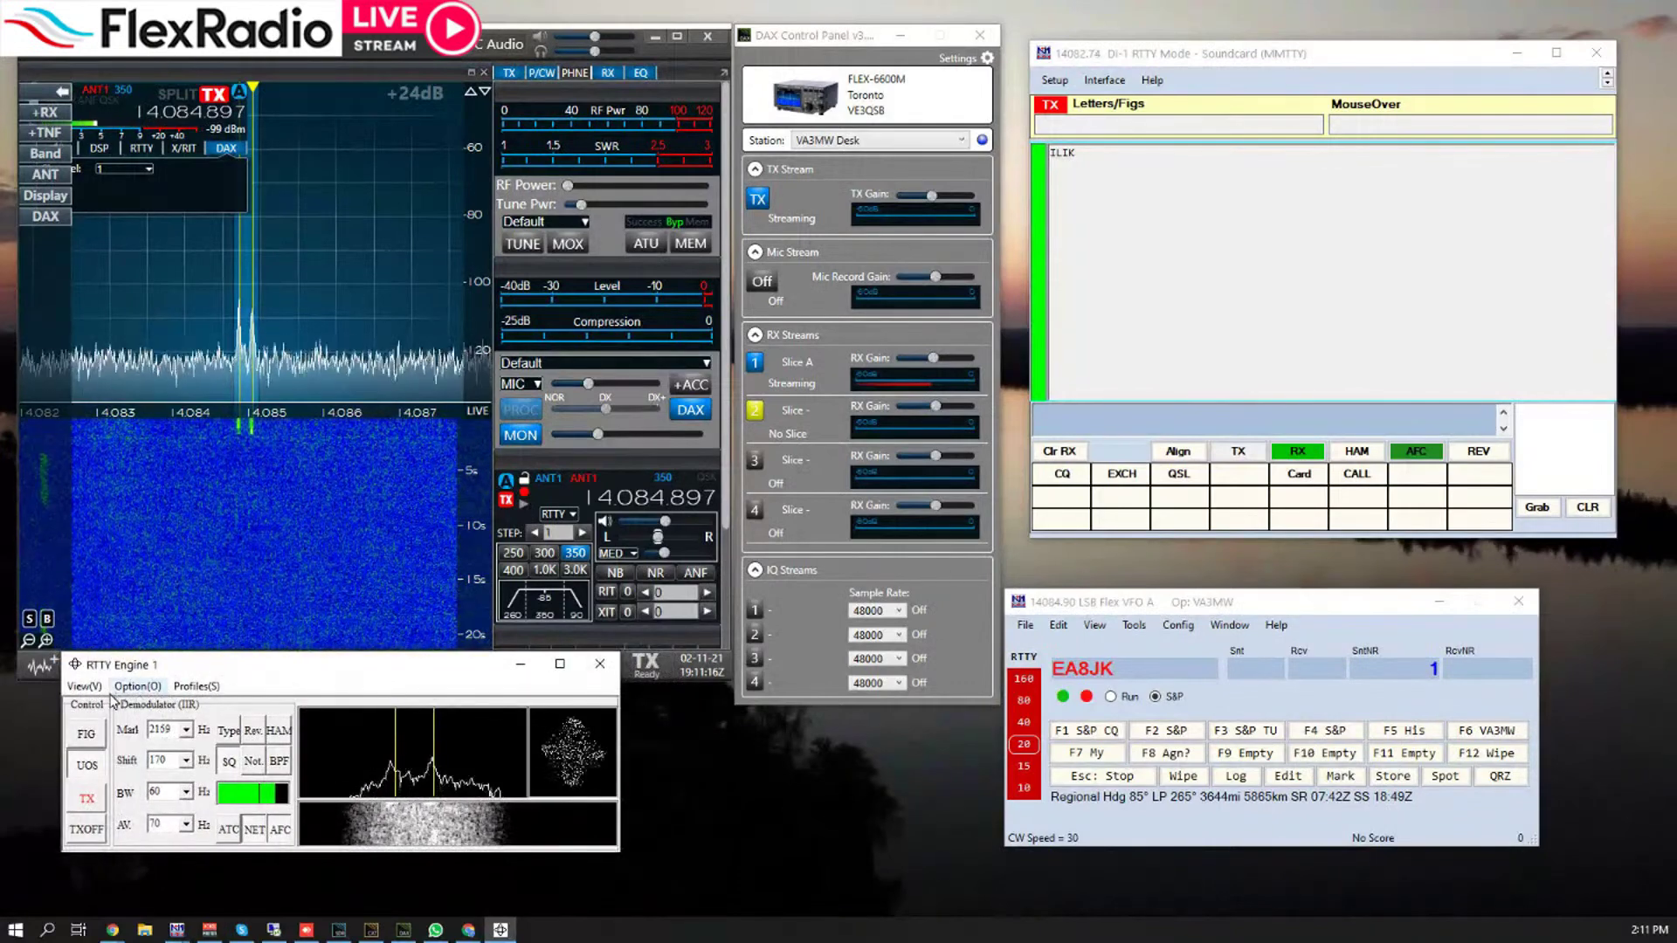
pyautogui.click(137, 686)
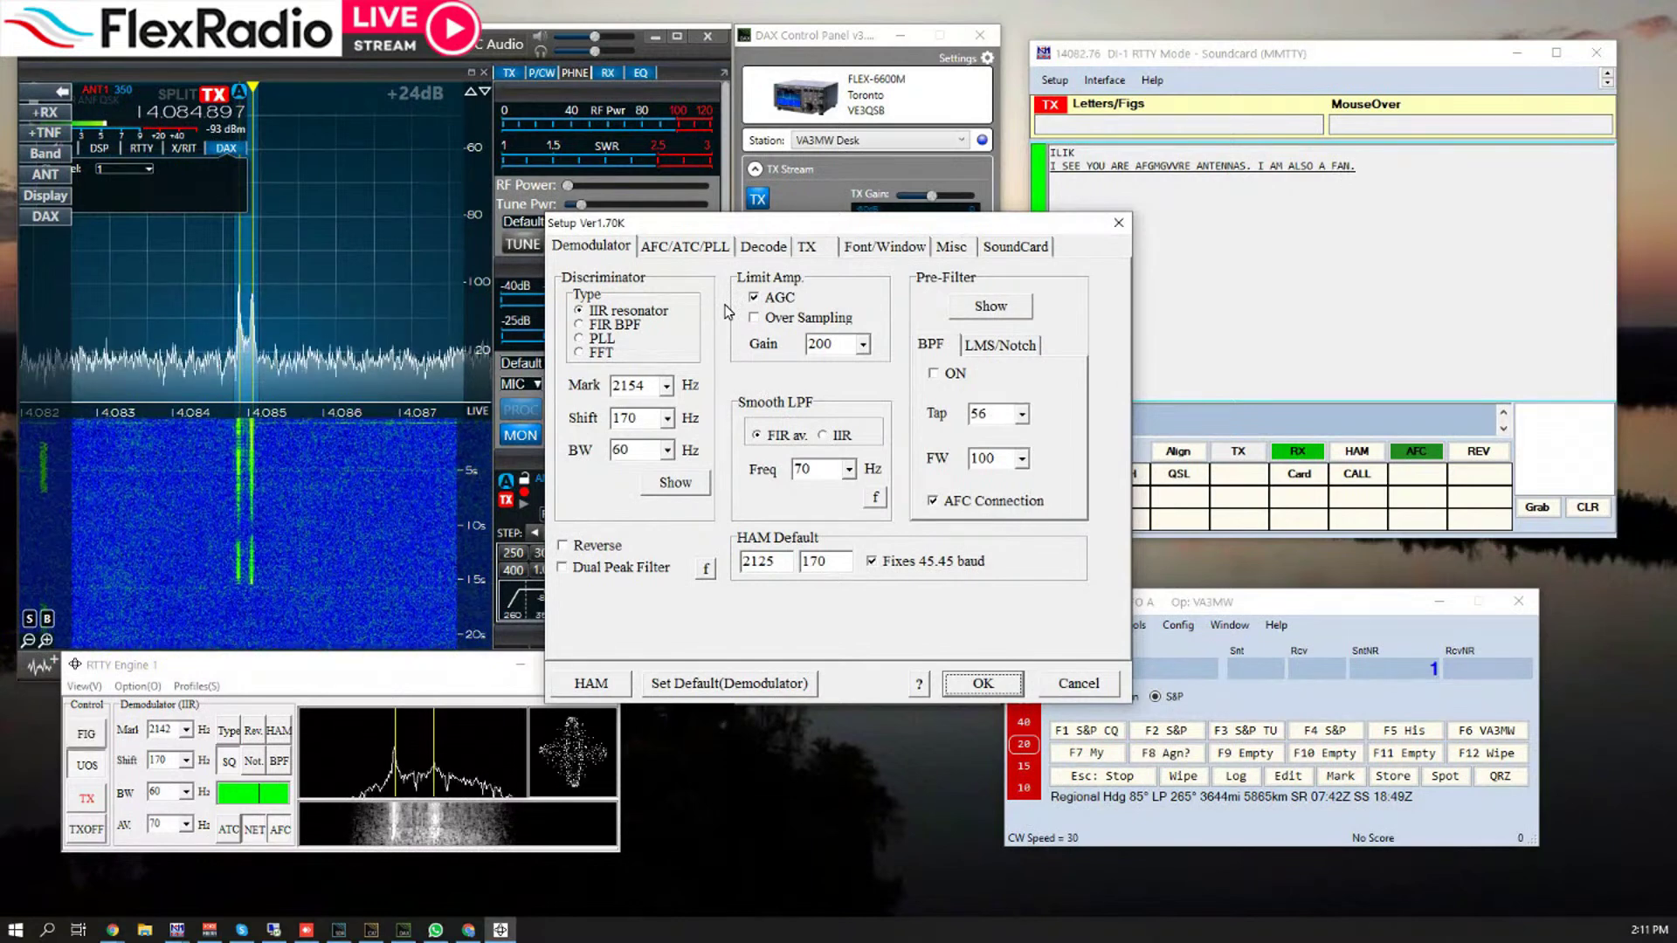
pyautogui.click(756, 252)
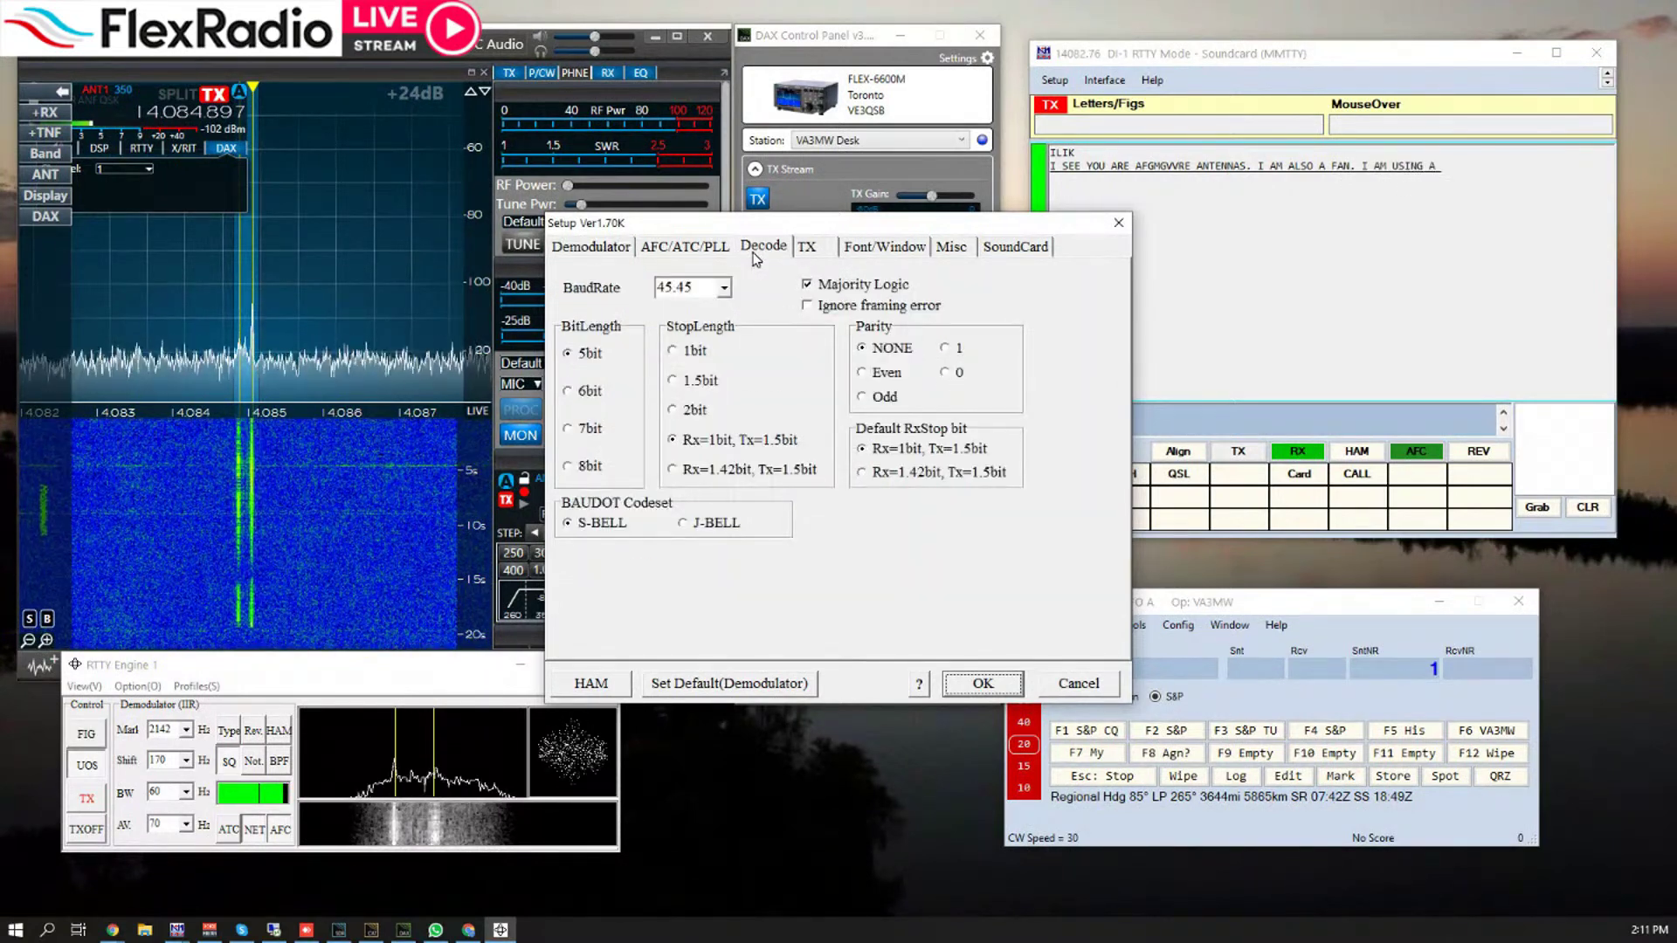
pyautogui.click(819, 253)
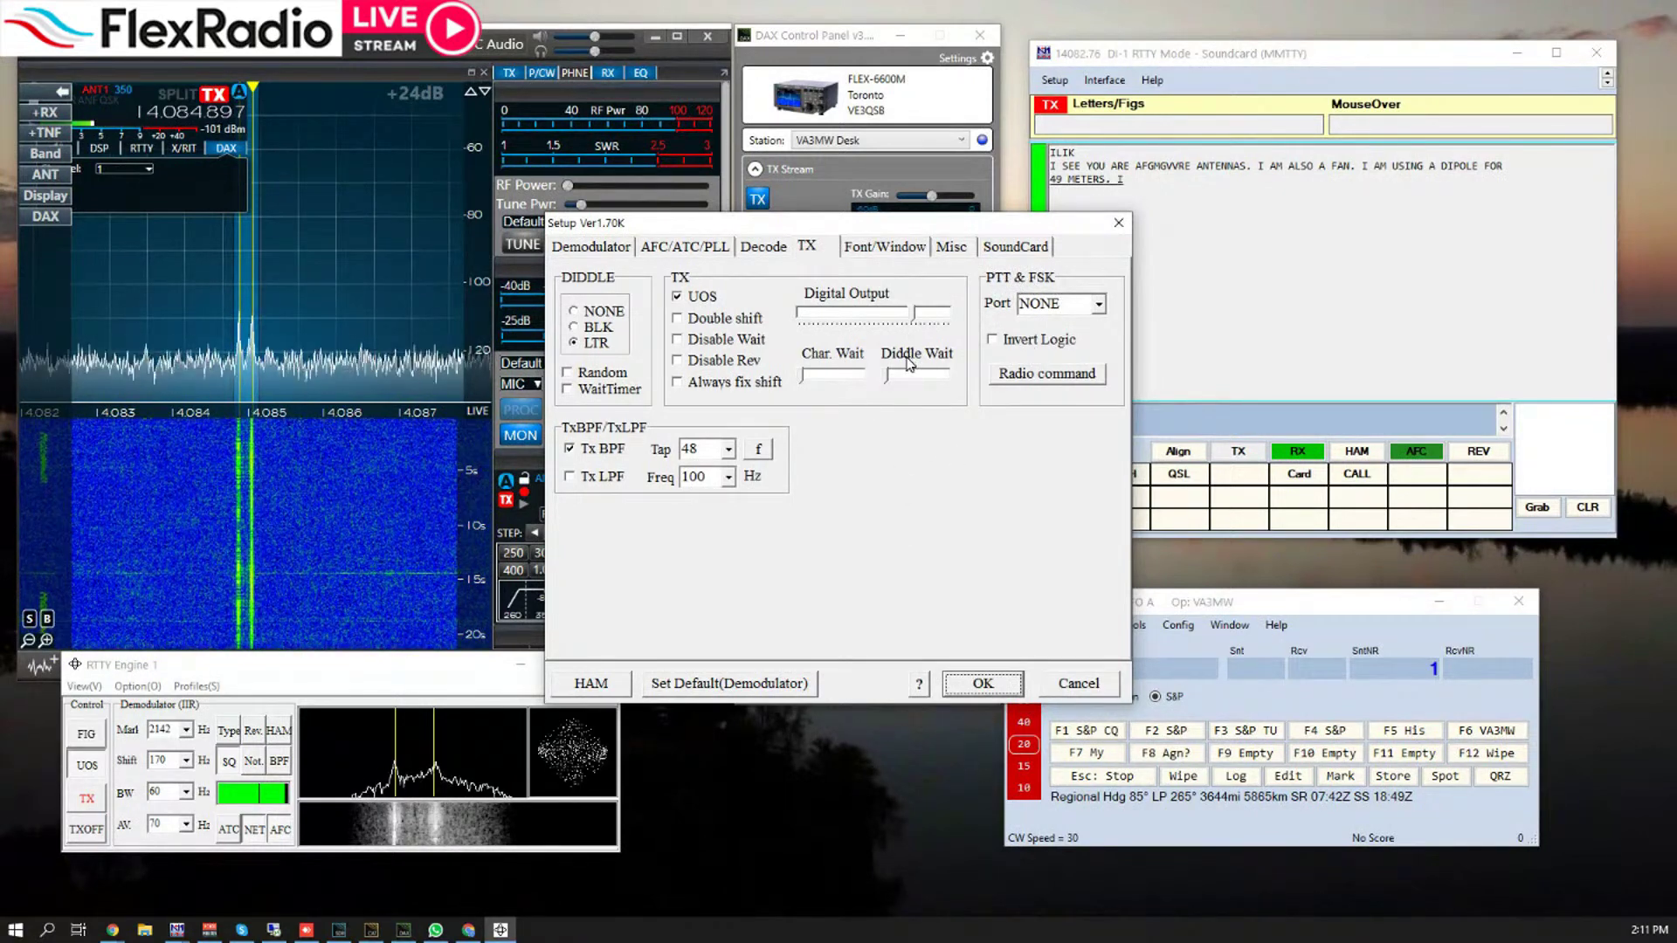
# - Check MMTTY's reception and transmission sound cards with the FlexRadio reserved and IQ audio devices shown and hidden again, and close the setup
pyautogui.click(1010, 251)
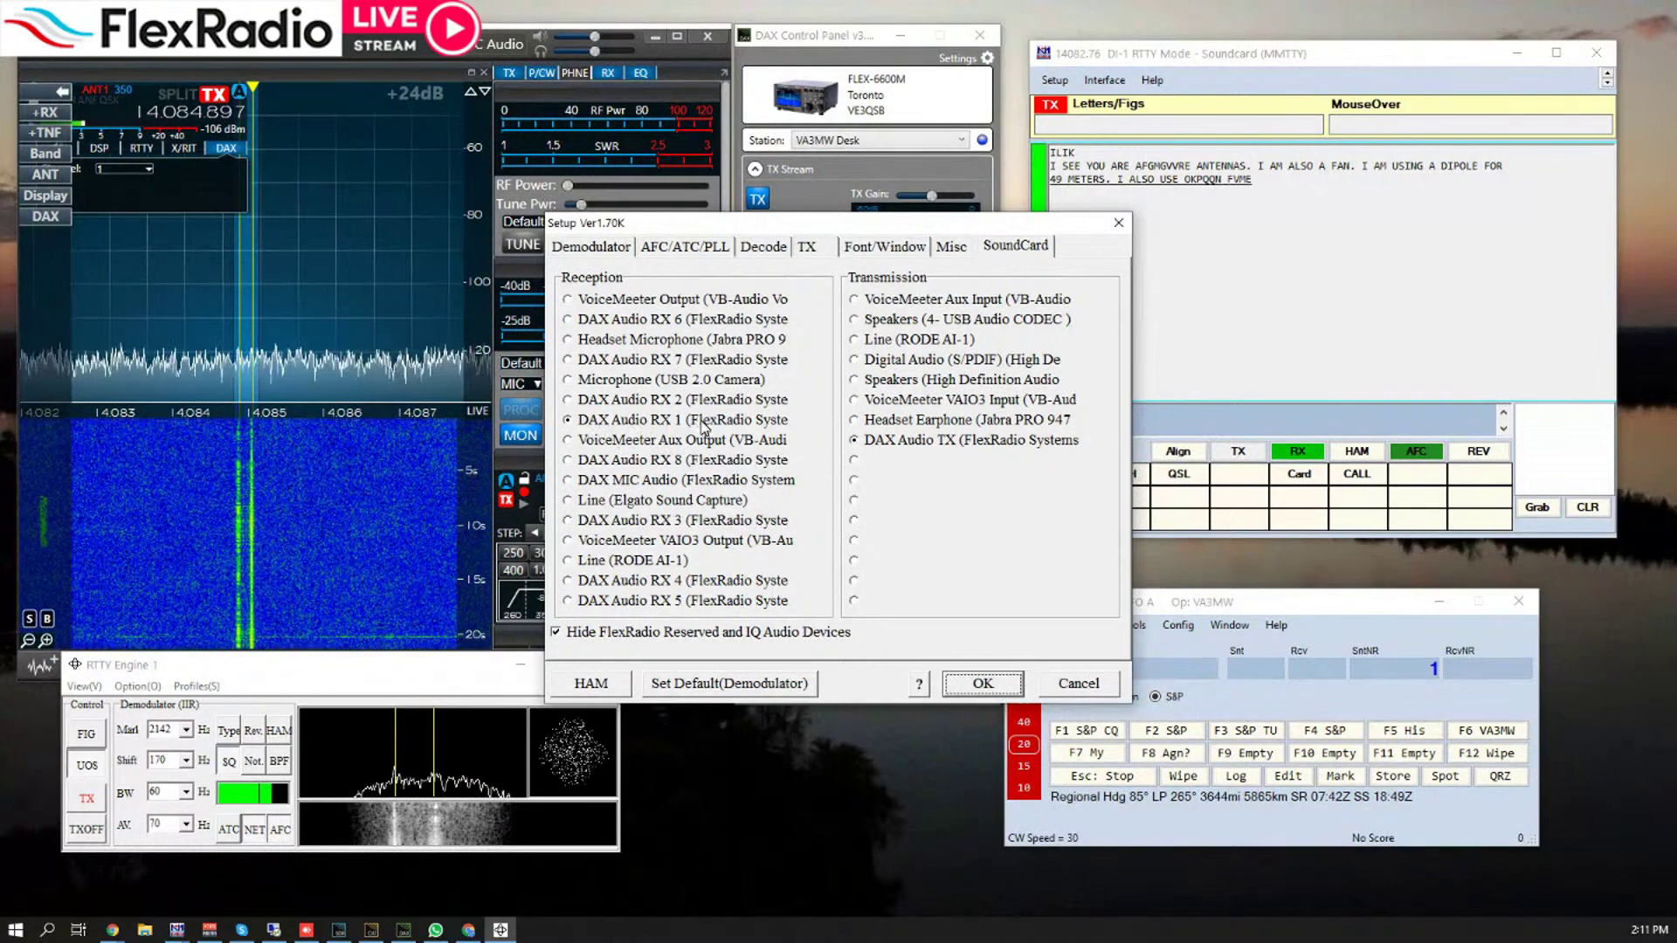
pyautogui.moveTo(783, 229); pyautogui.dragTo(801, 426)
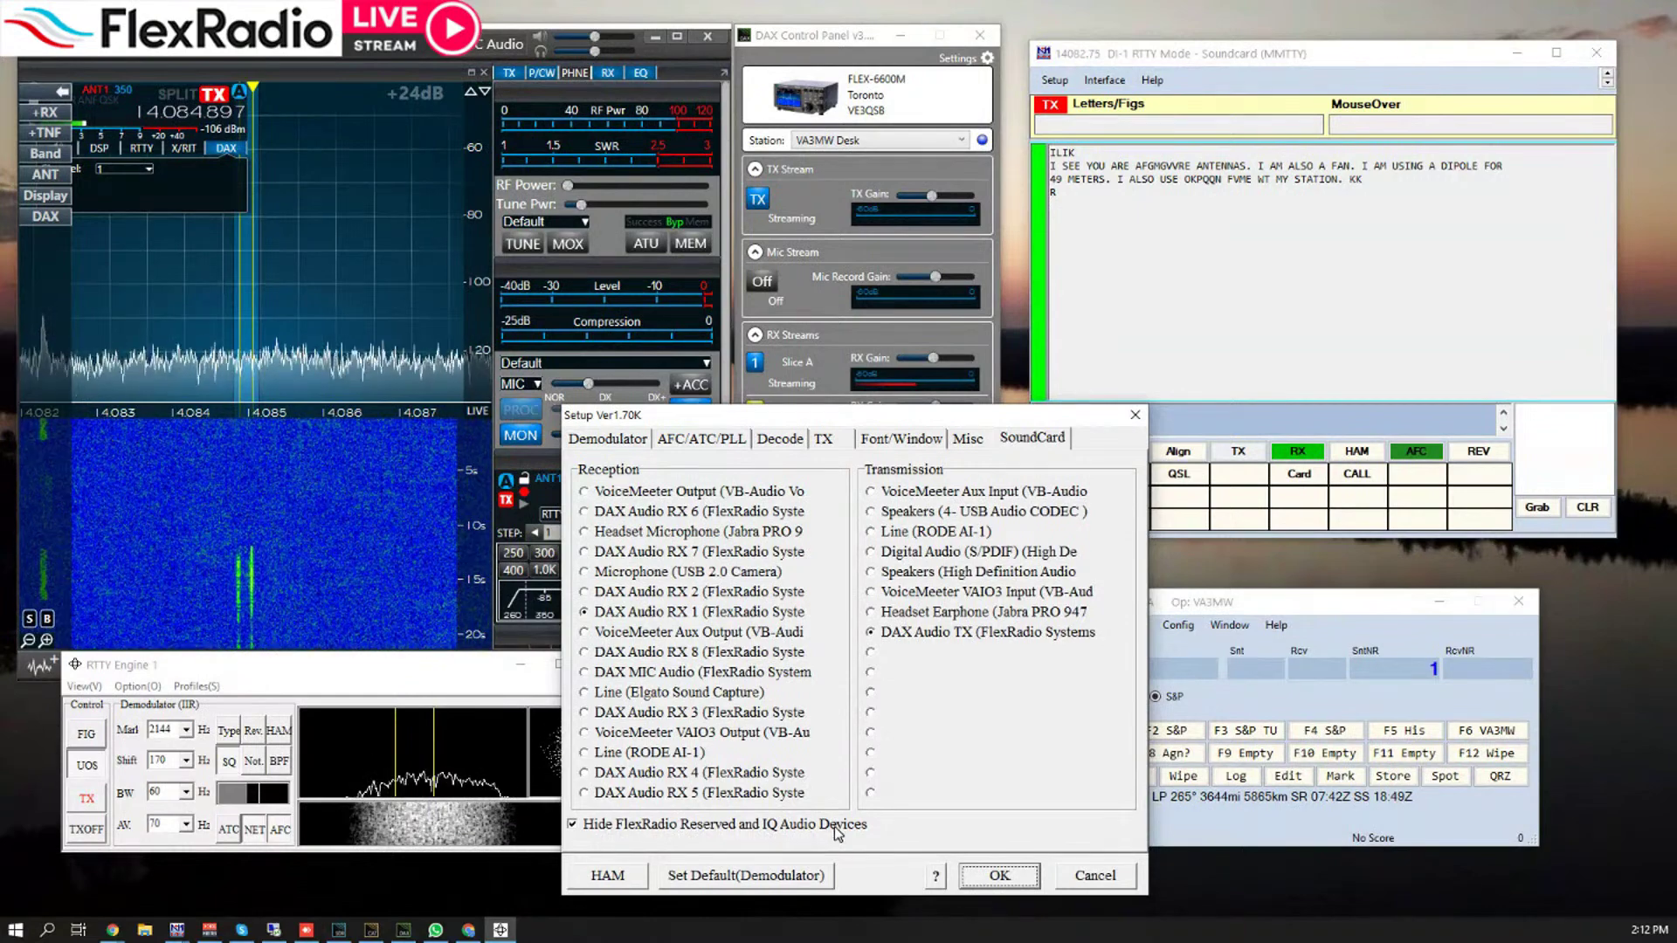
pyautogui.click(589, 824)
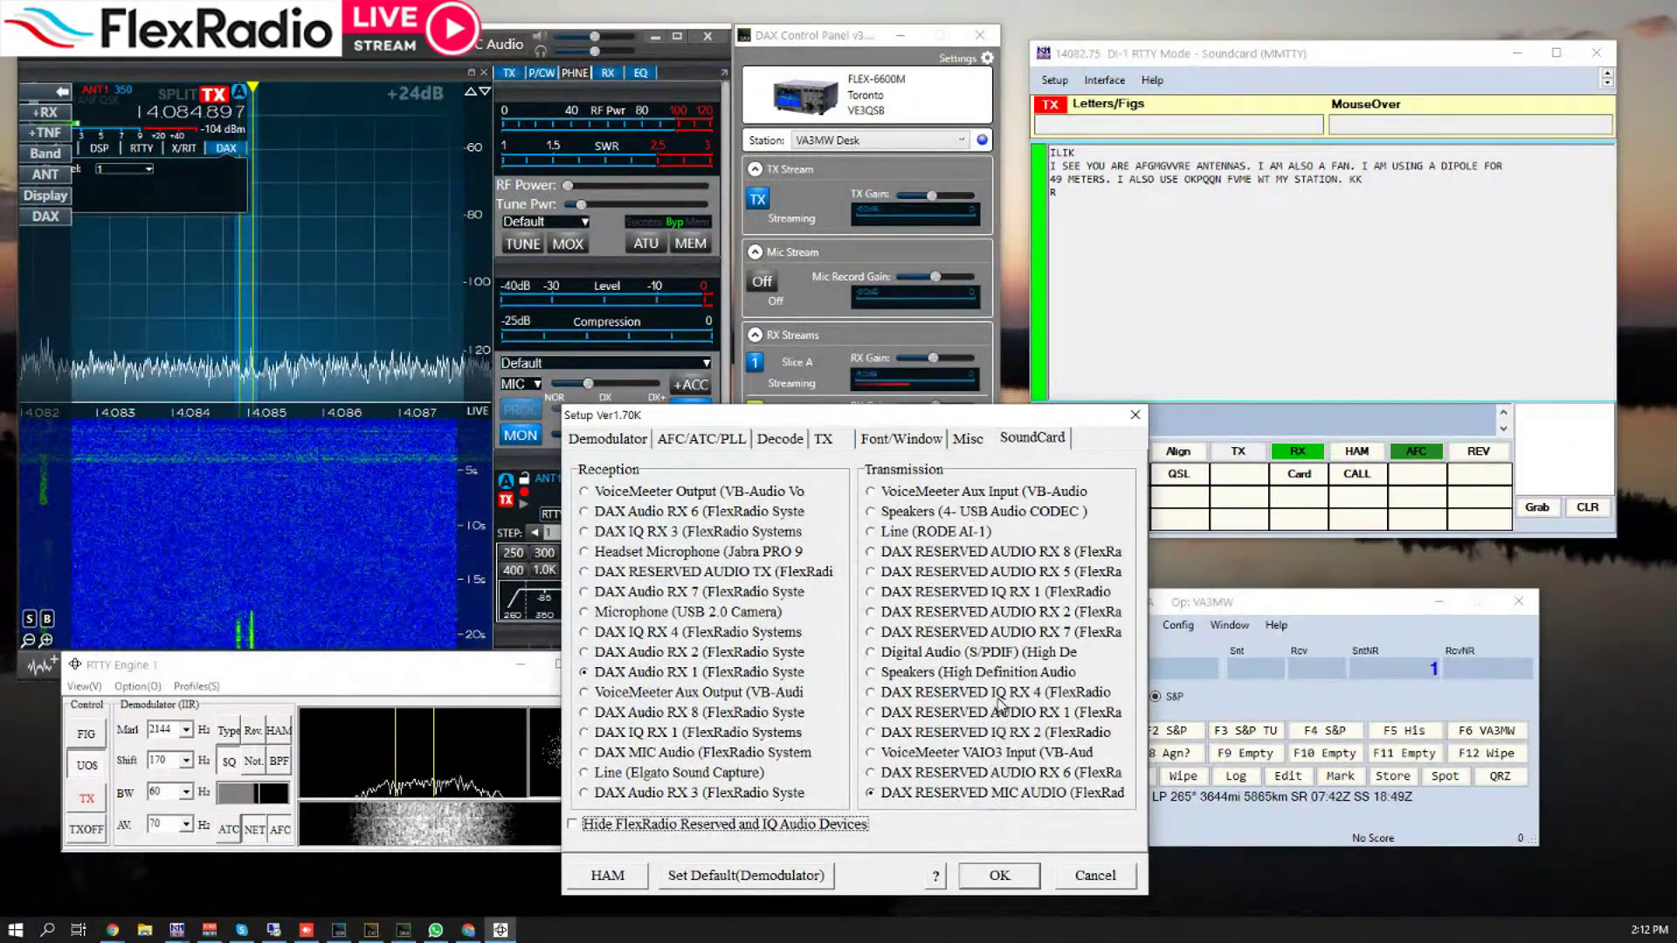
pyautogui.click(622, 826)
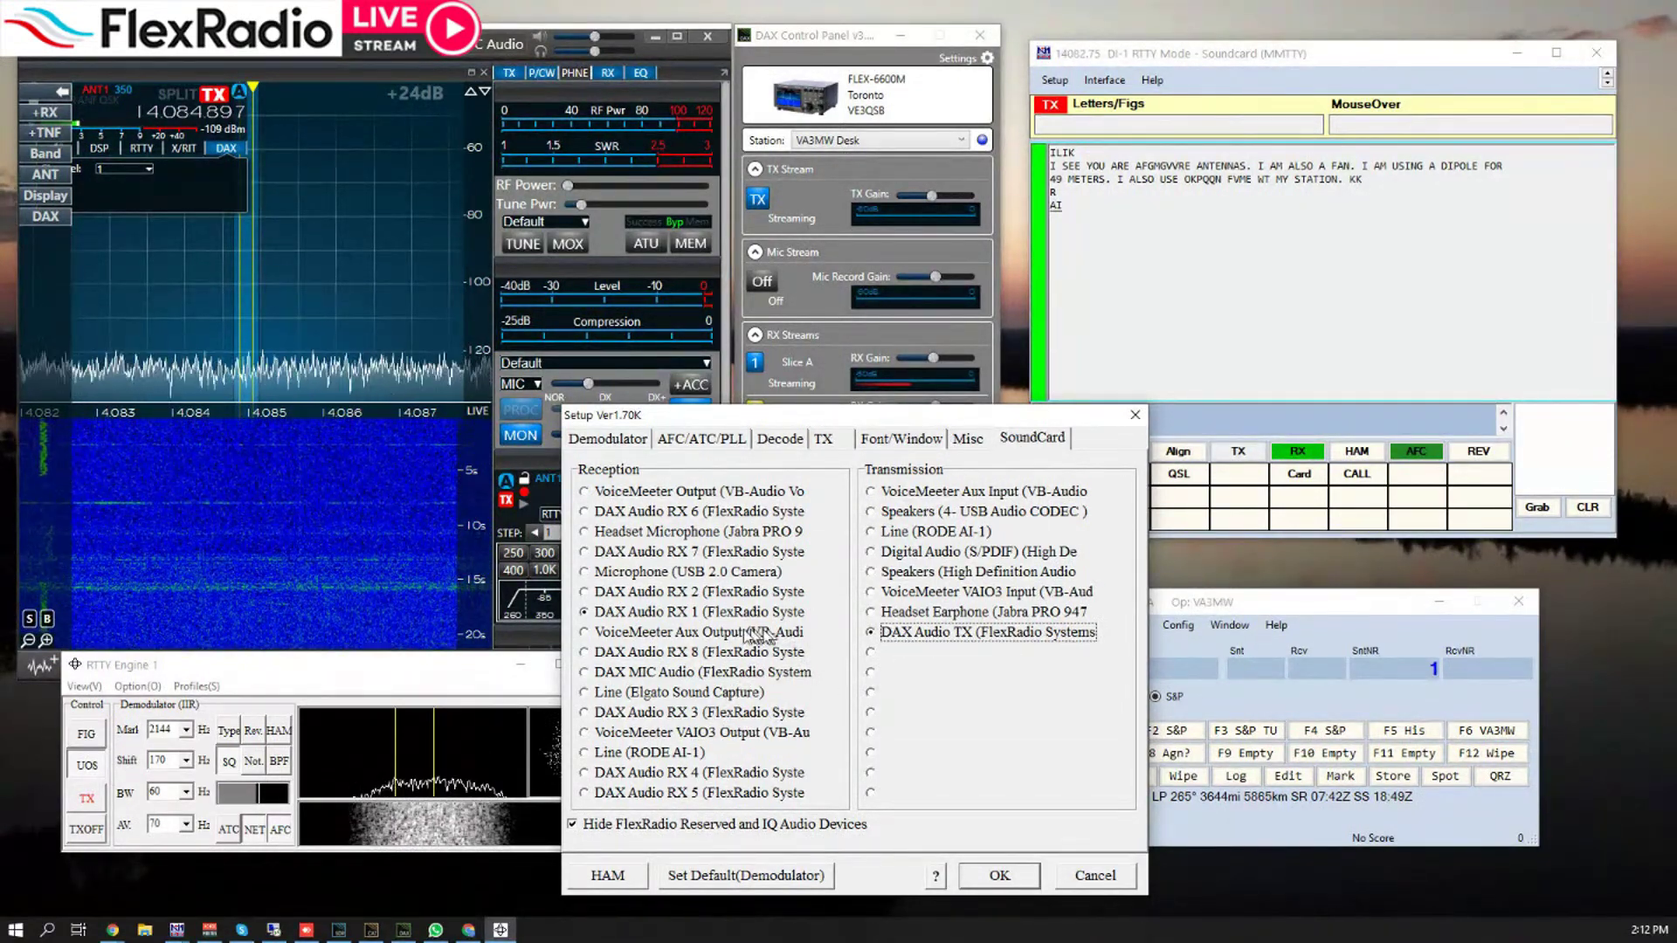
pyautogui.click(968, 872)
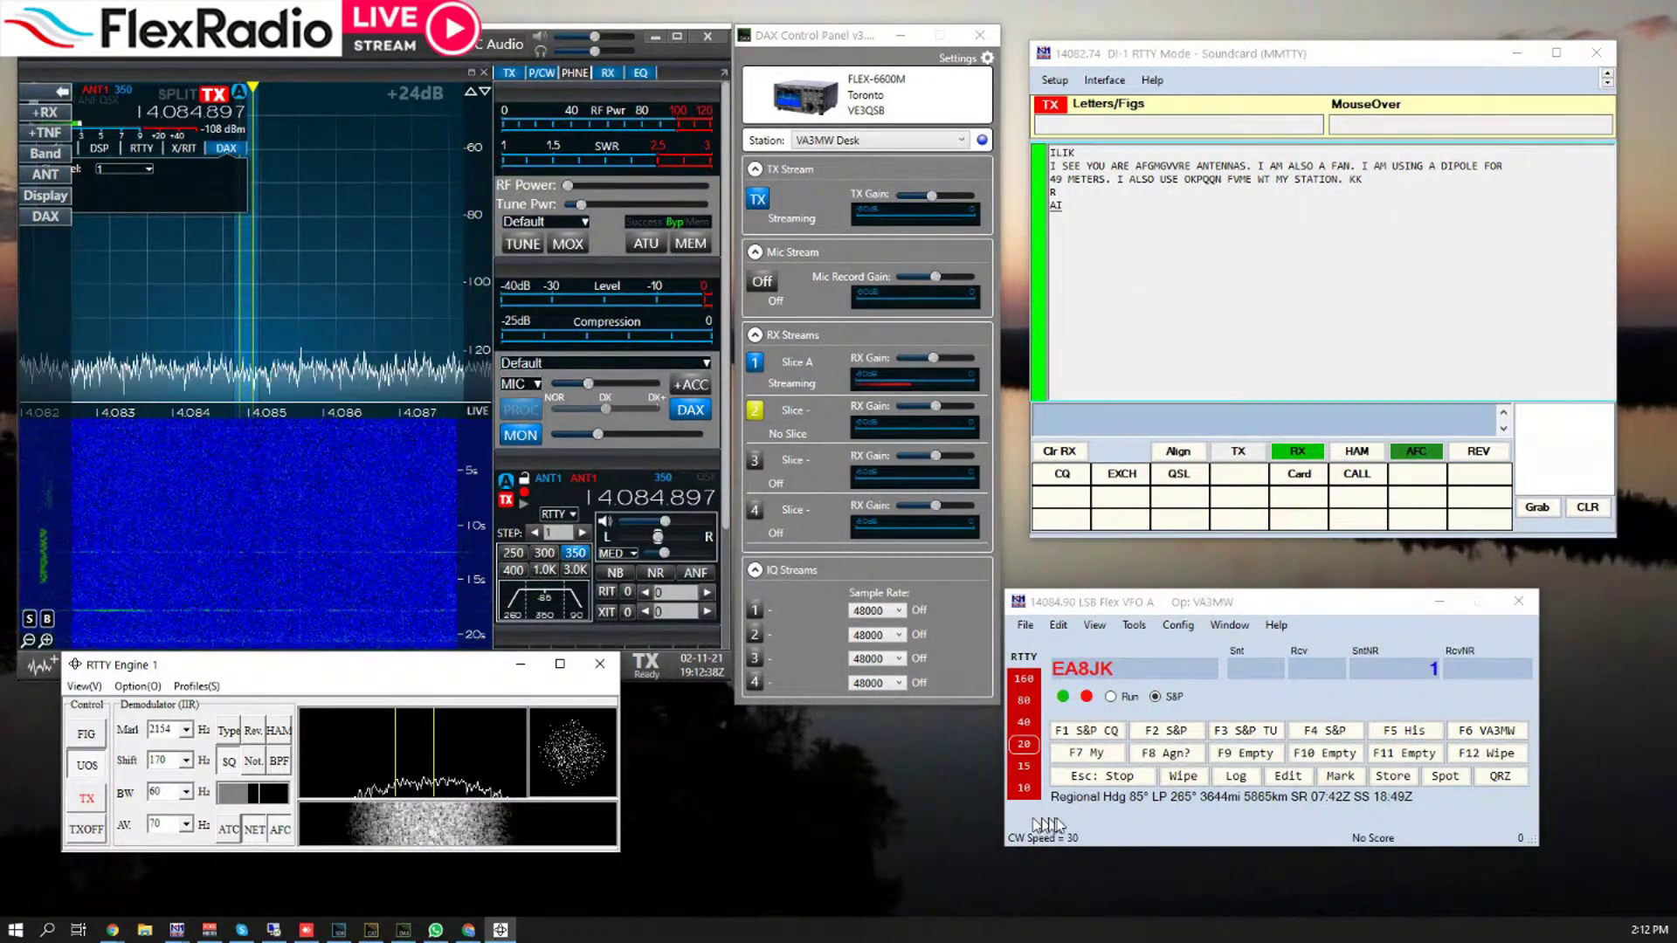
# - Transmit the own-call F6 message from the logger, and raise the radio's speaker volume
pyautogui.click(1201, 668)
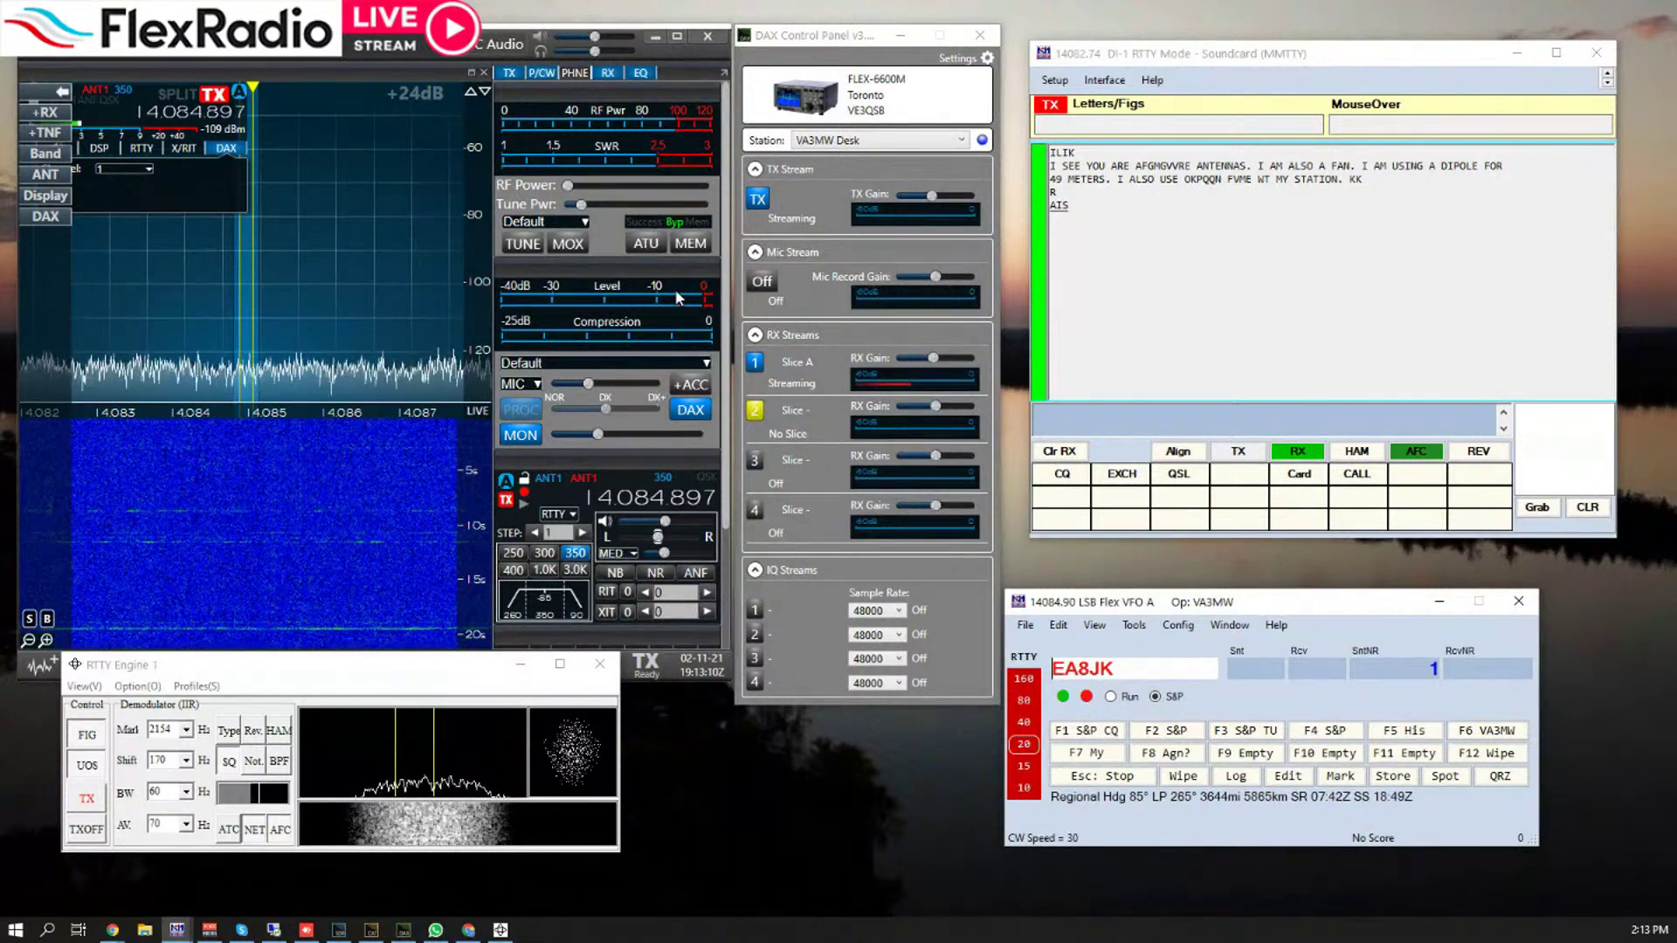
pyautogui.click(1483, 736)
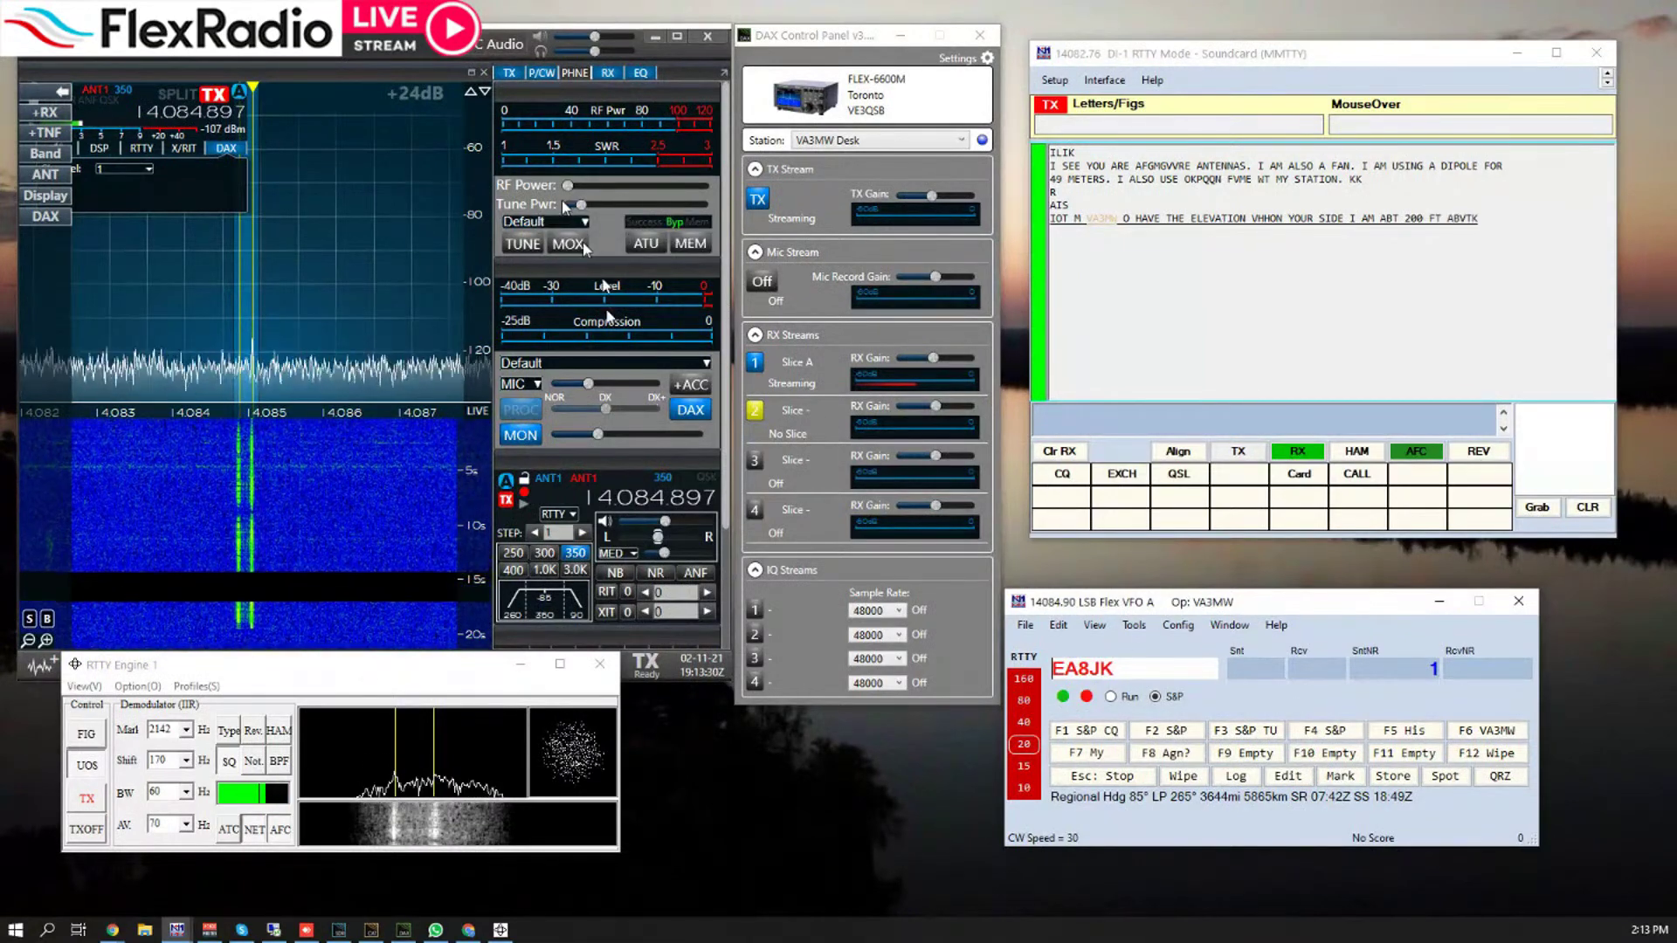
pyautogui.moveTo(594, 36); pyautogui.dragTo(633, 36)
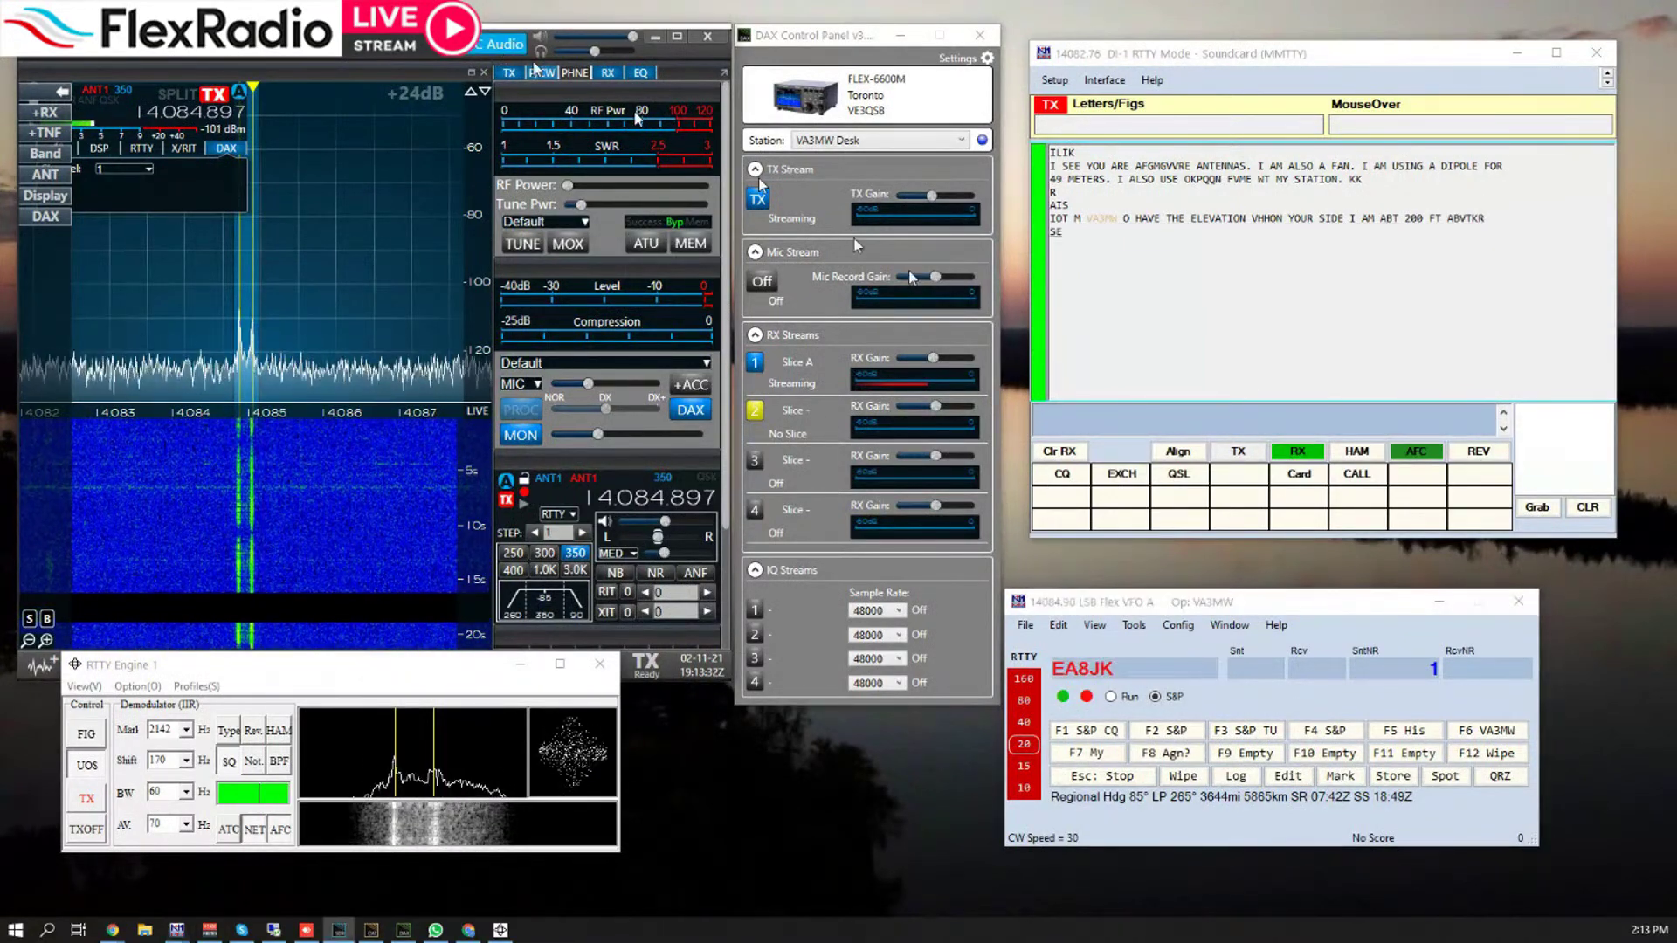
# - Tune slice A to 14.086.232 and transmit the station's own call sign with the F6 message
pyautogui.click(1258, 690)
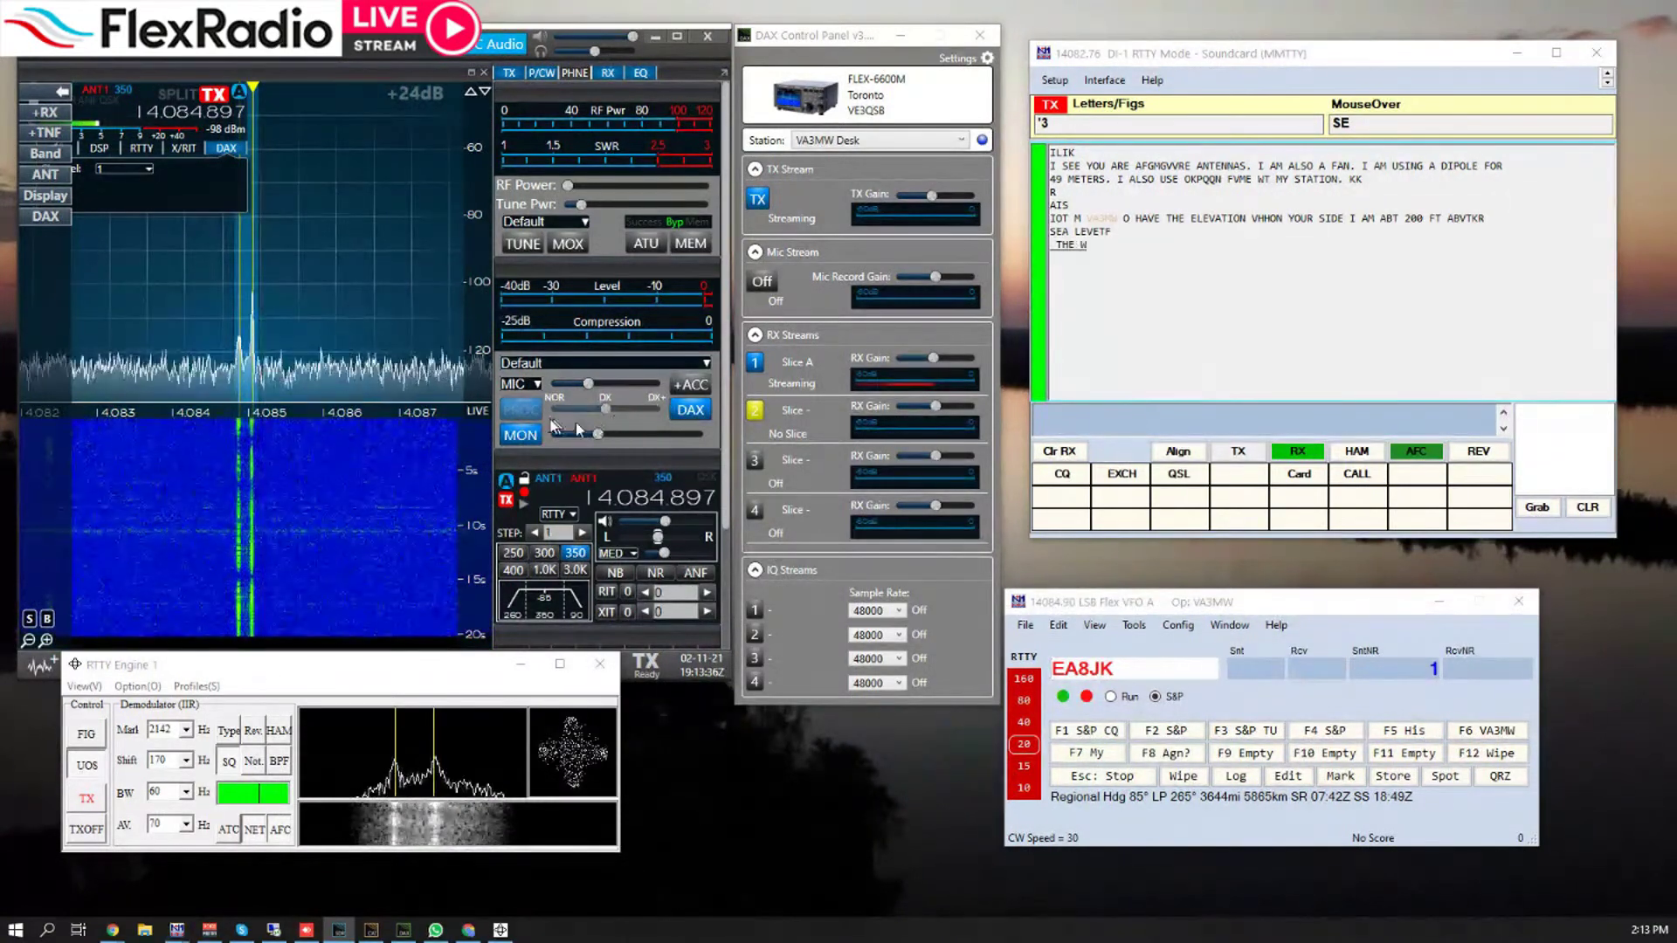
pyautogui.click(353, 469)
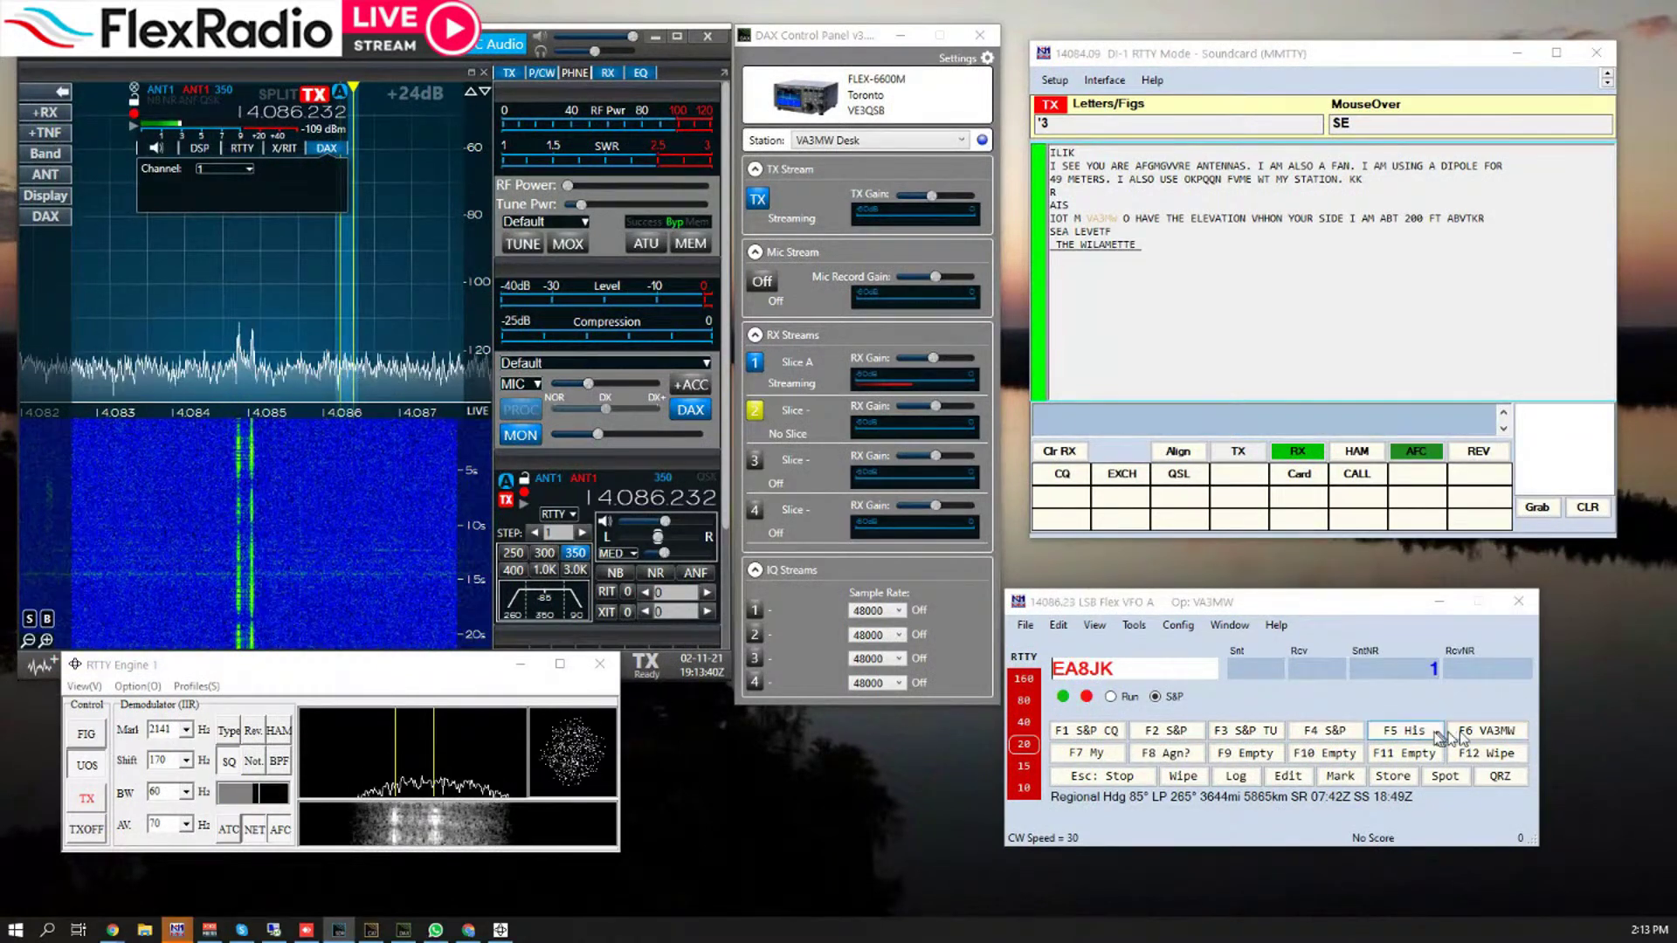
pyautogui.click(1487, 731)
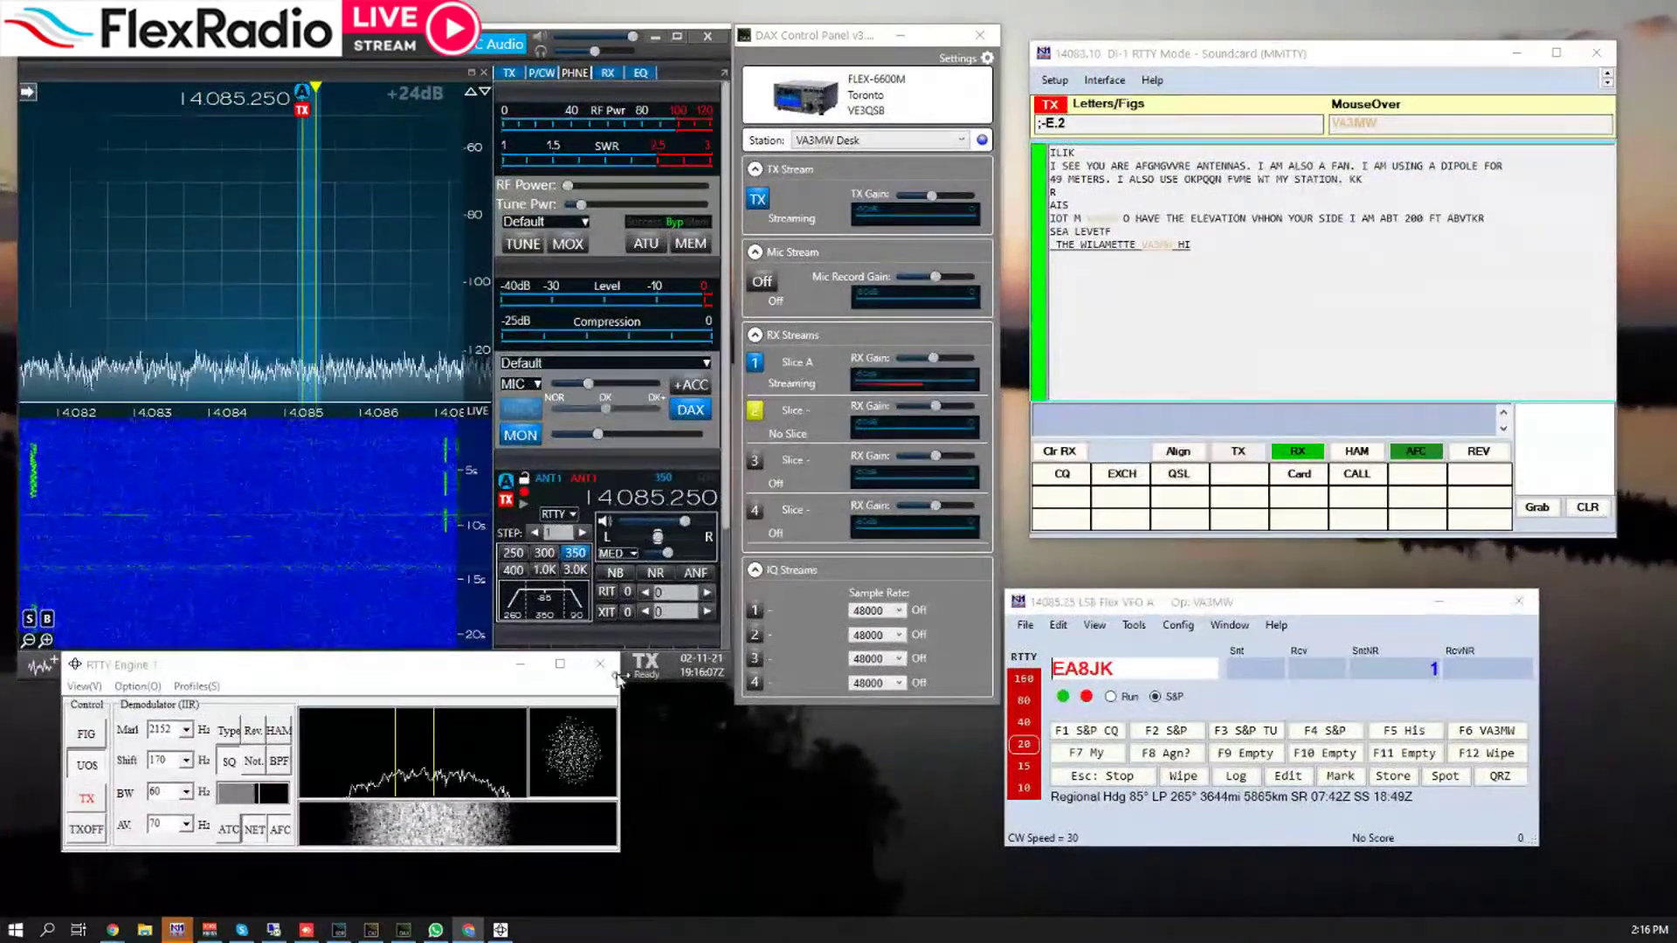
# - Show slice A's audio controls and select MED as its AGC mode
pyautogui.click(290, 100)
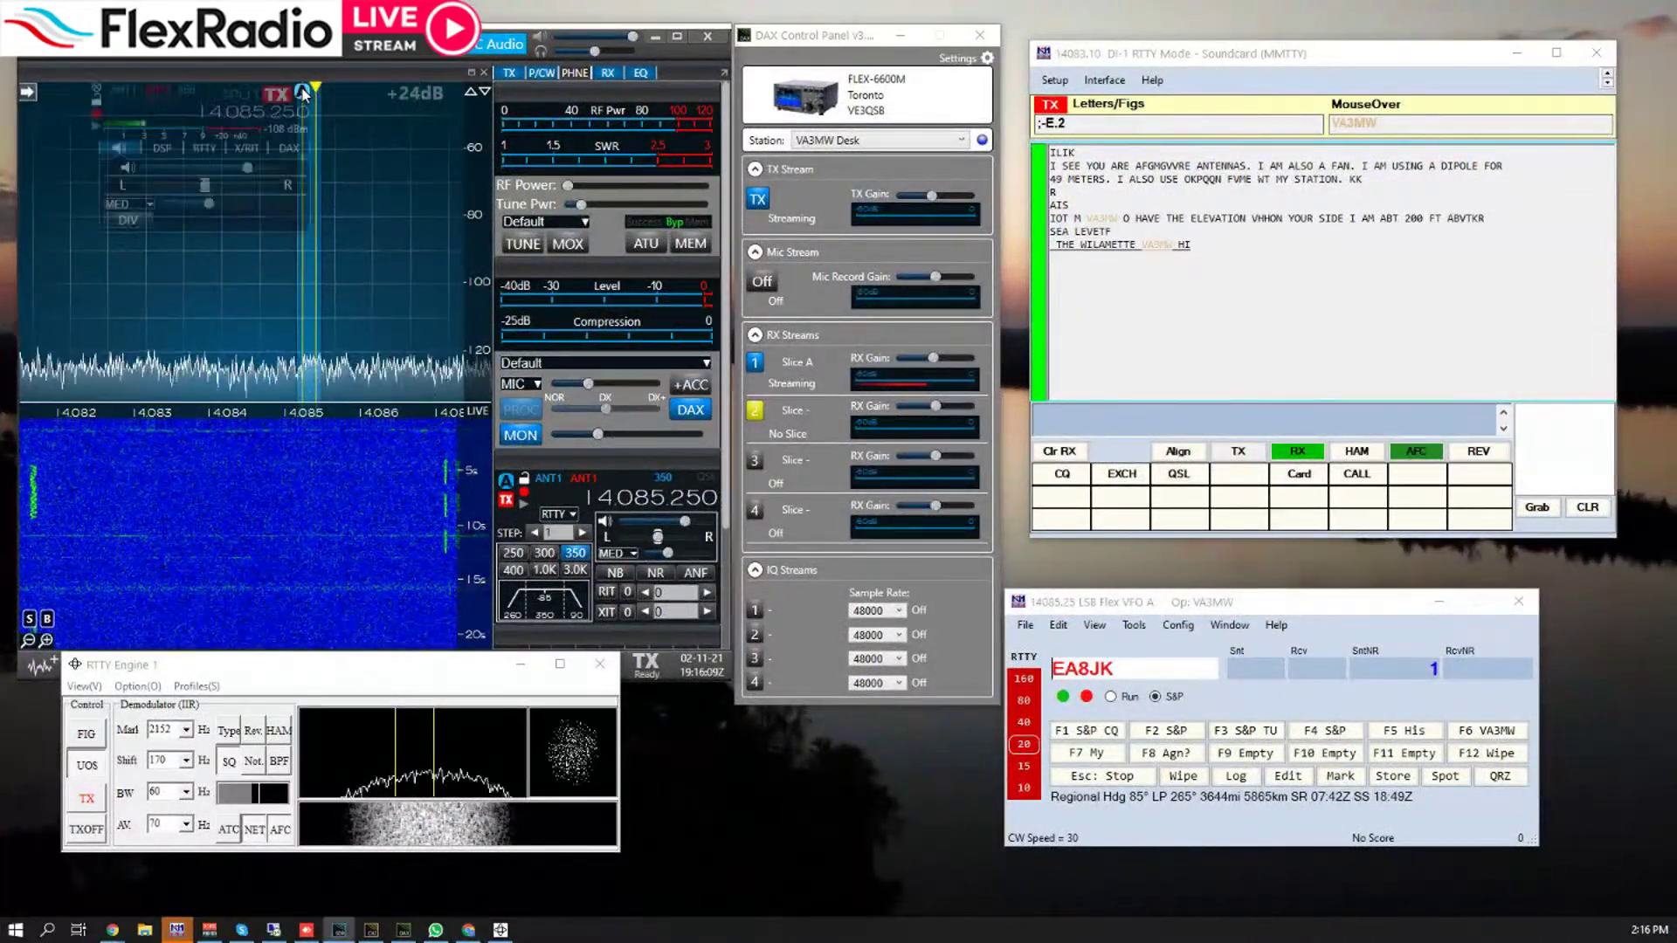
pyautogui.click(135, 206)
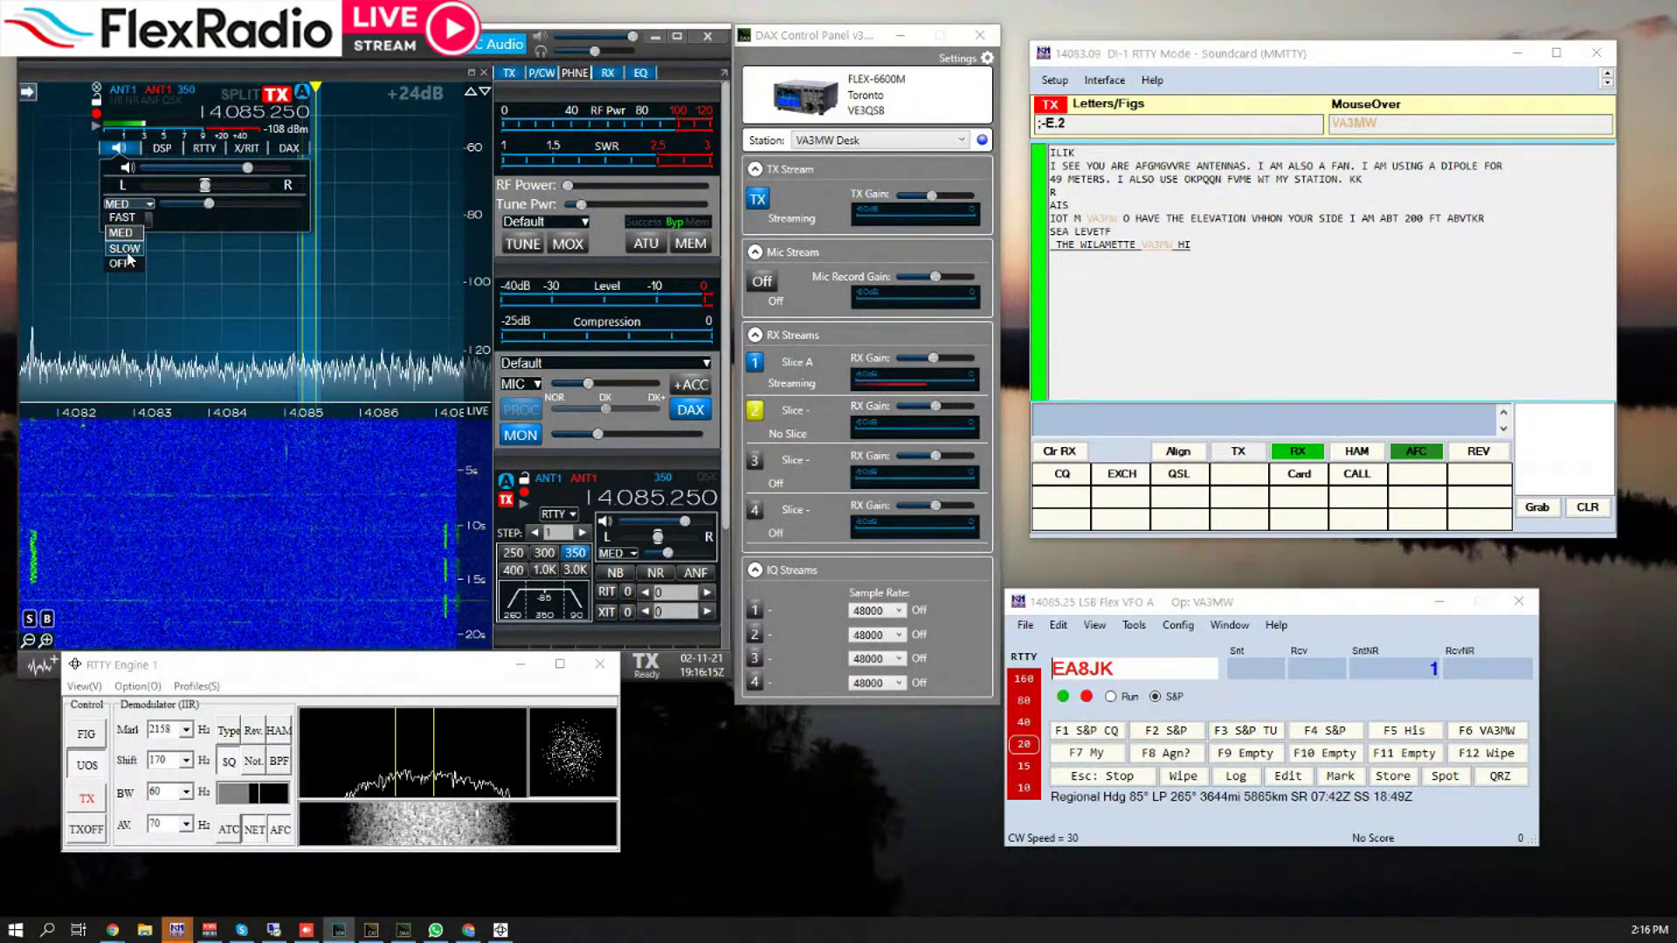
pyautogui.click(123, 232)
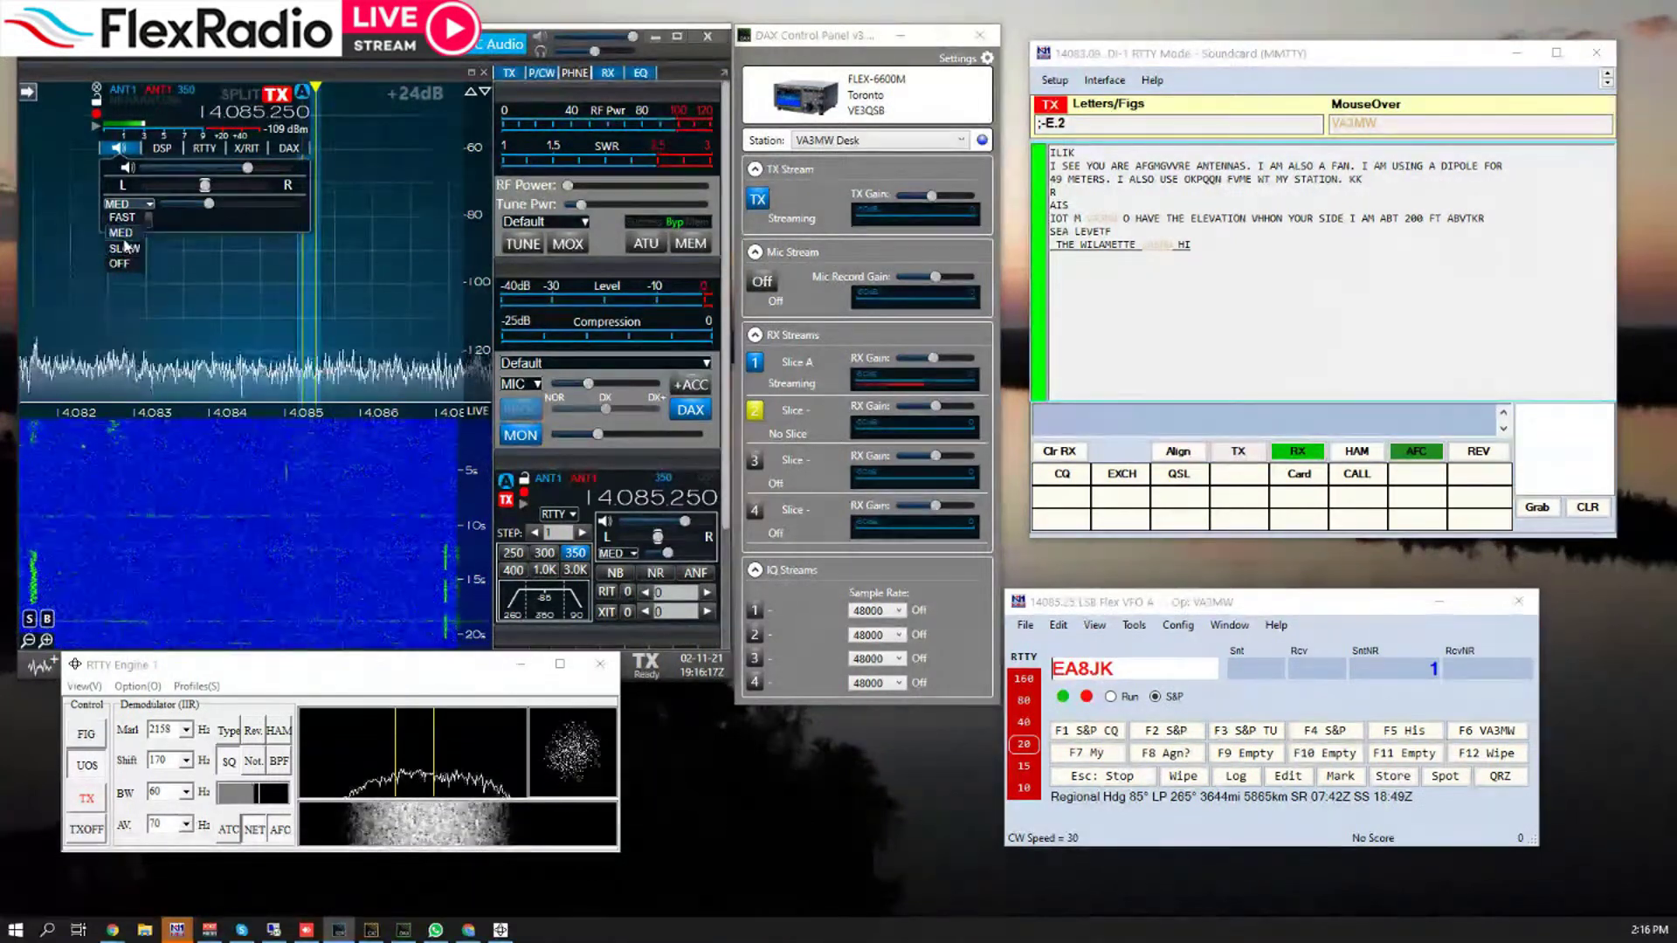
pyautogui.moveTo(218, 213)
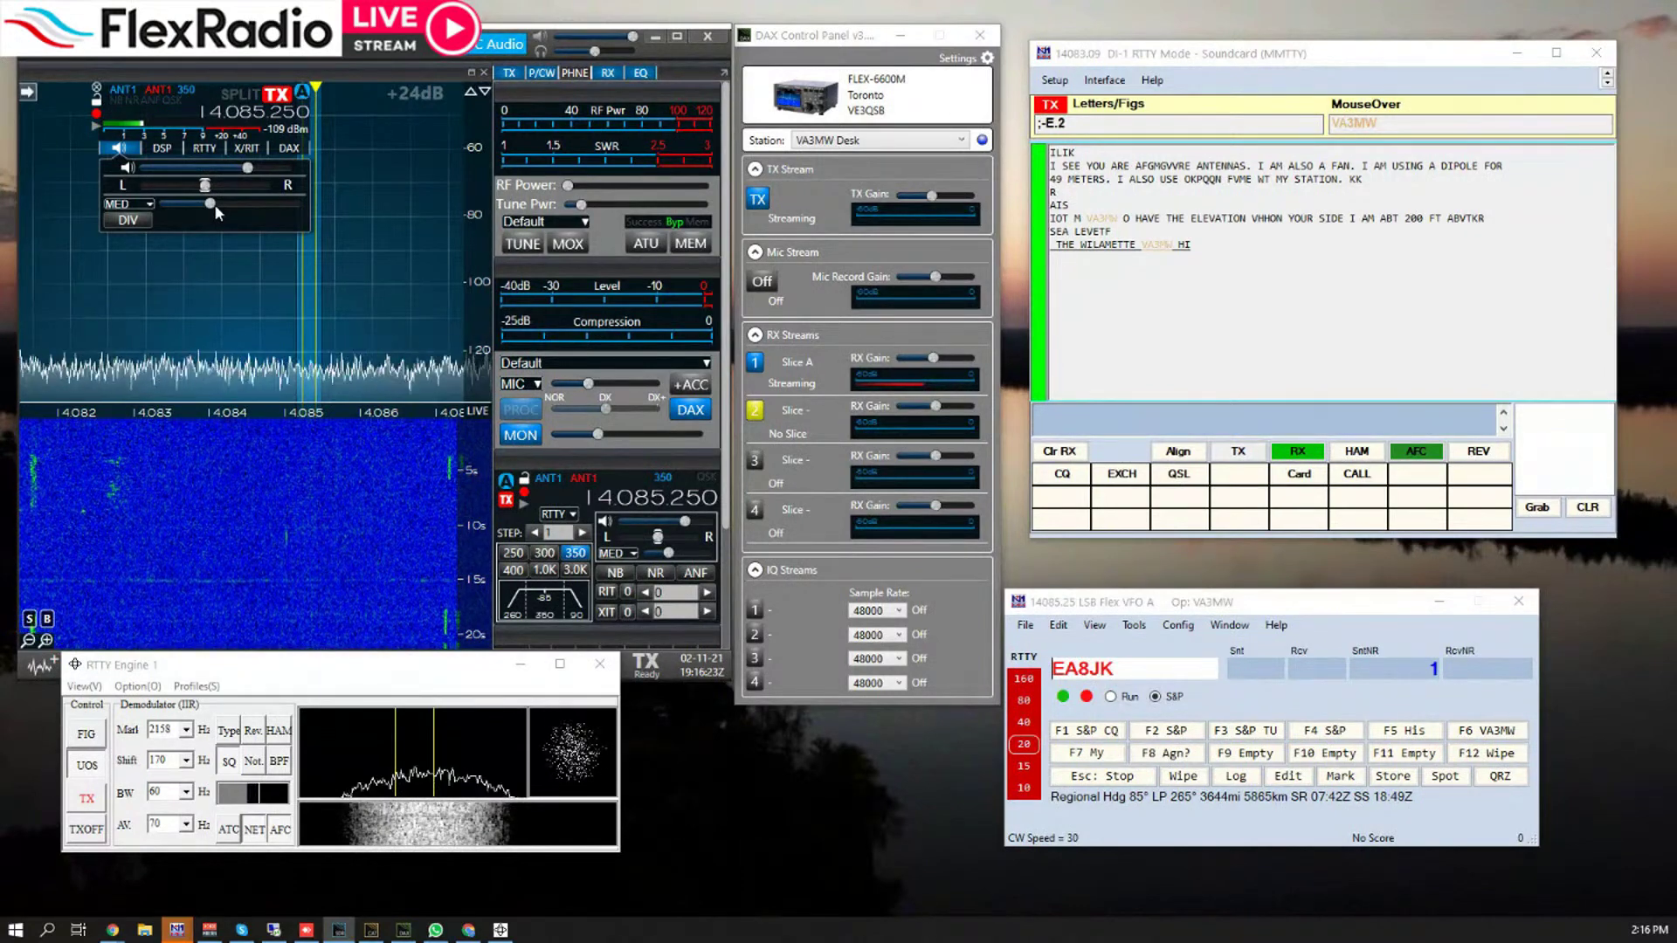
# - Tune slice A to the RTTY signal at about 14.087.528 and lower the radio's speaker volume
pyautogui.moveTo(248, 485); pyautogui.dragTo(180, 488)
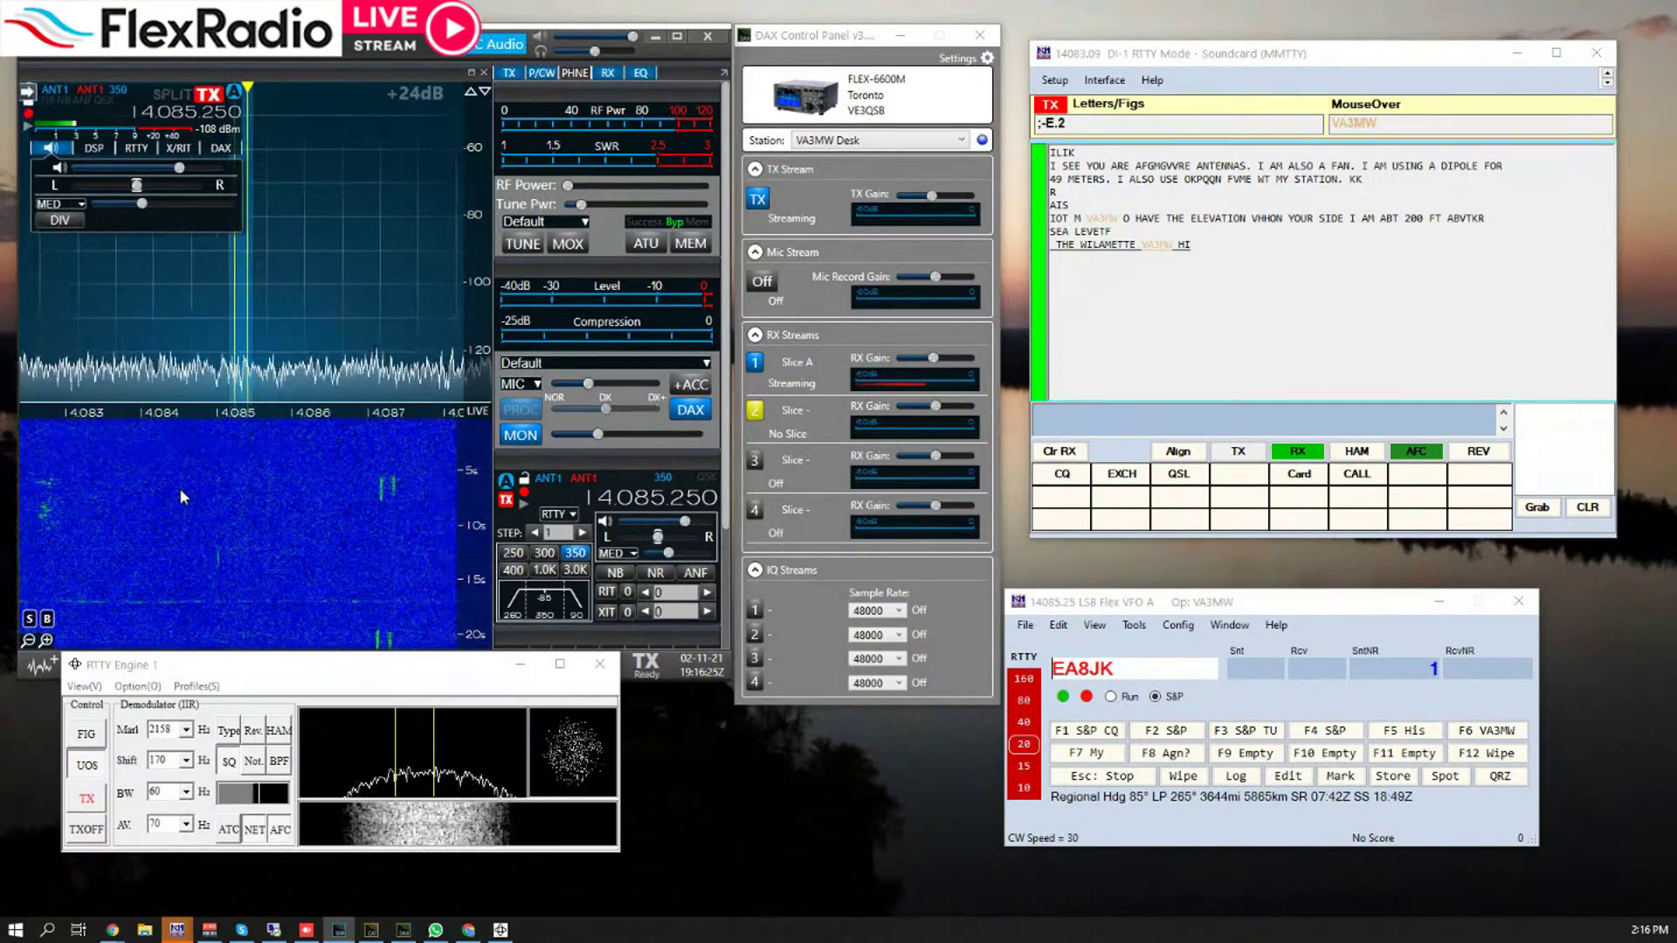
pyautogui.click(382, 503)
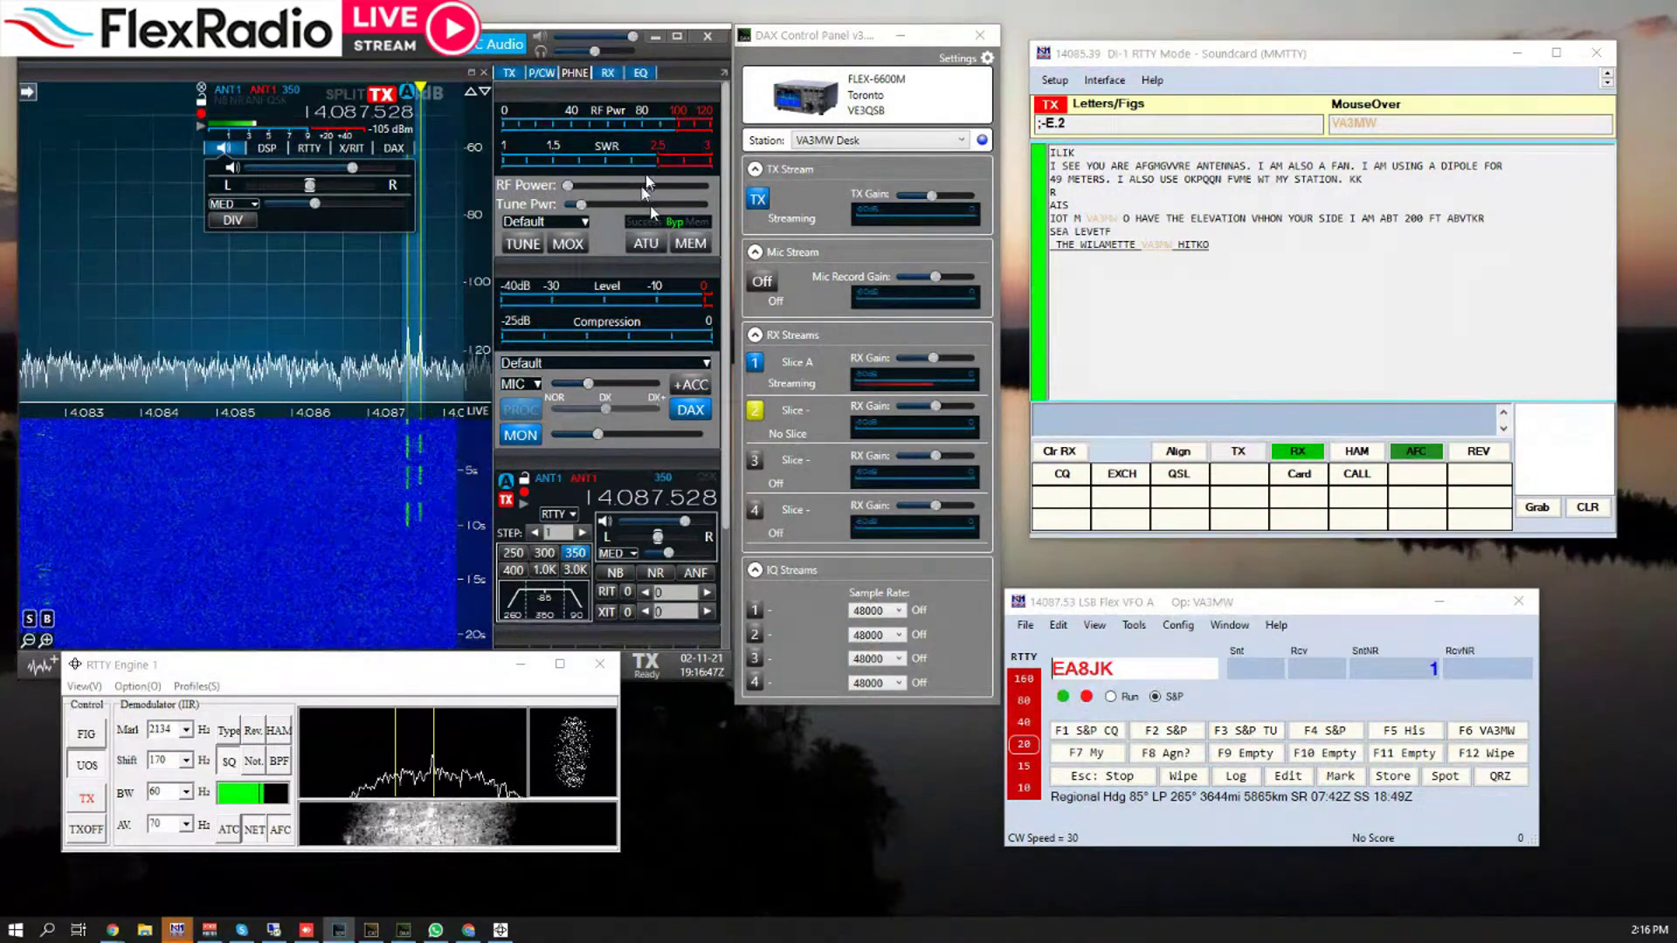
pyautogui.moveTo(632, 36); pyautogui.dragTo(594, 36)
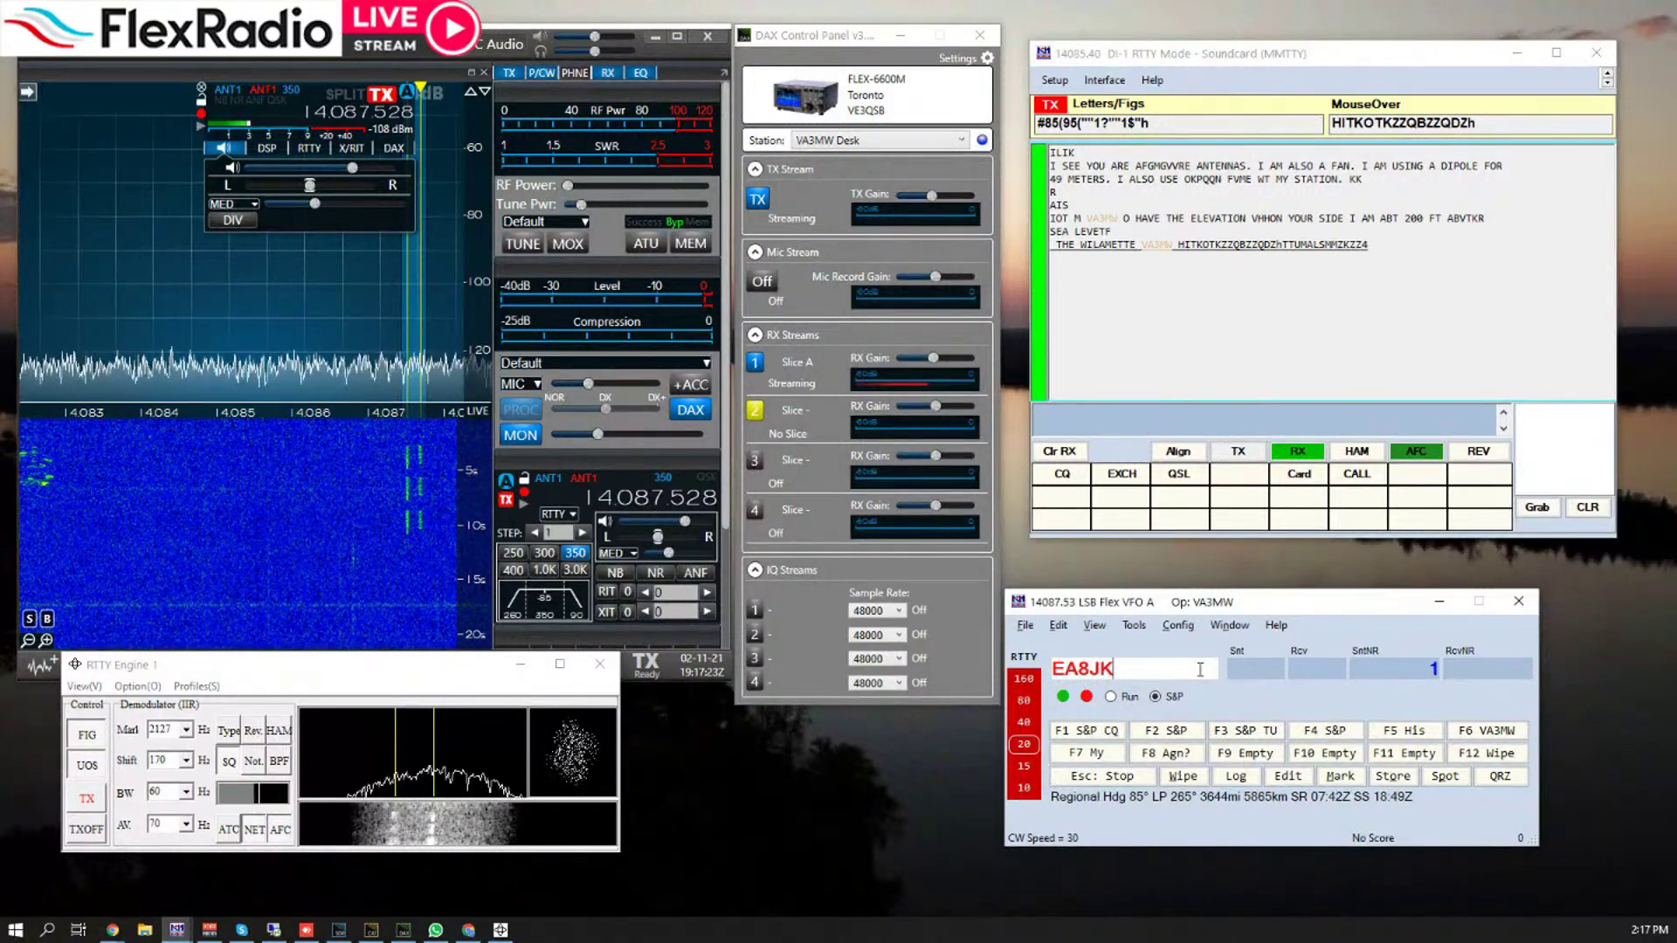
# - Wipe the logger's current call entry and tune slice A to the RTTY signal at 14.084.900
pyautogui.press('F12')
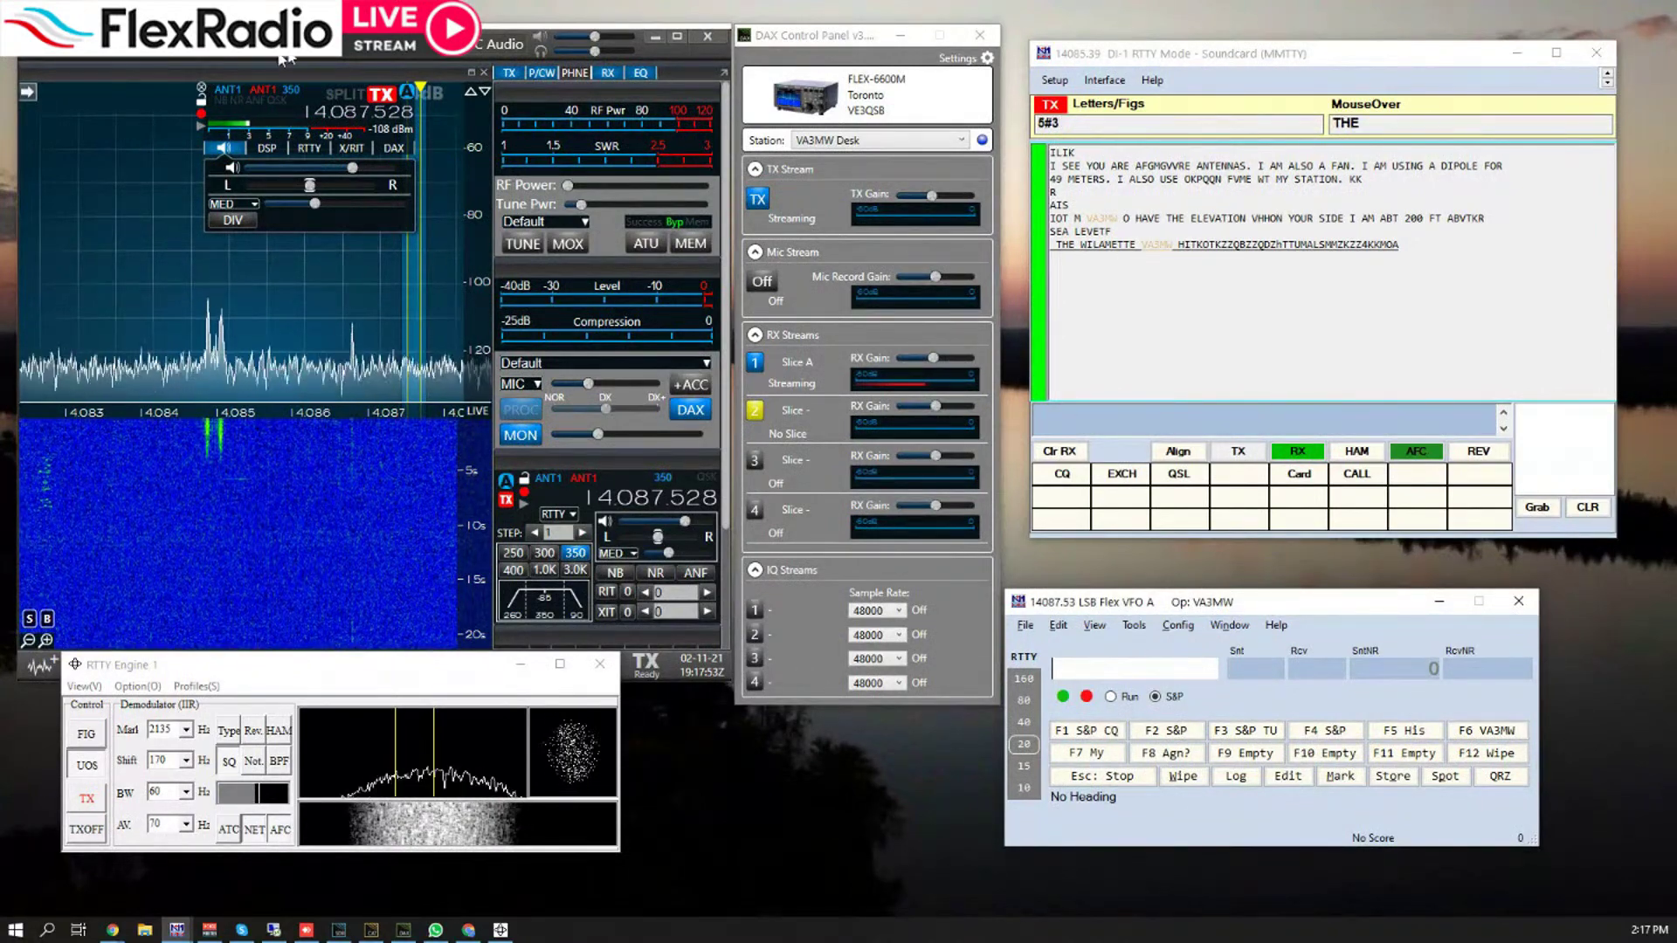
pyautogui.click(215, 392)
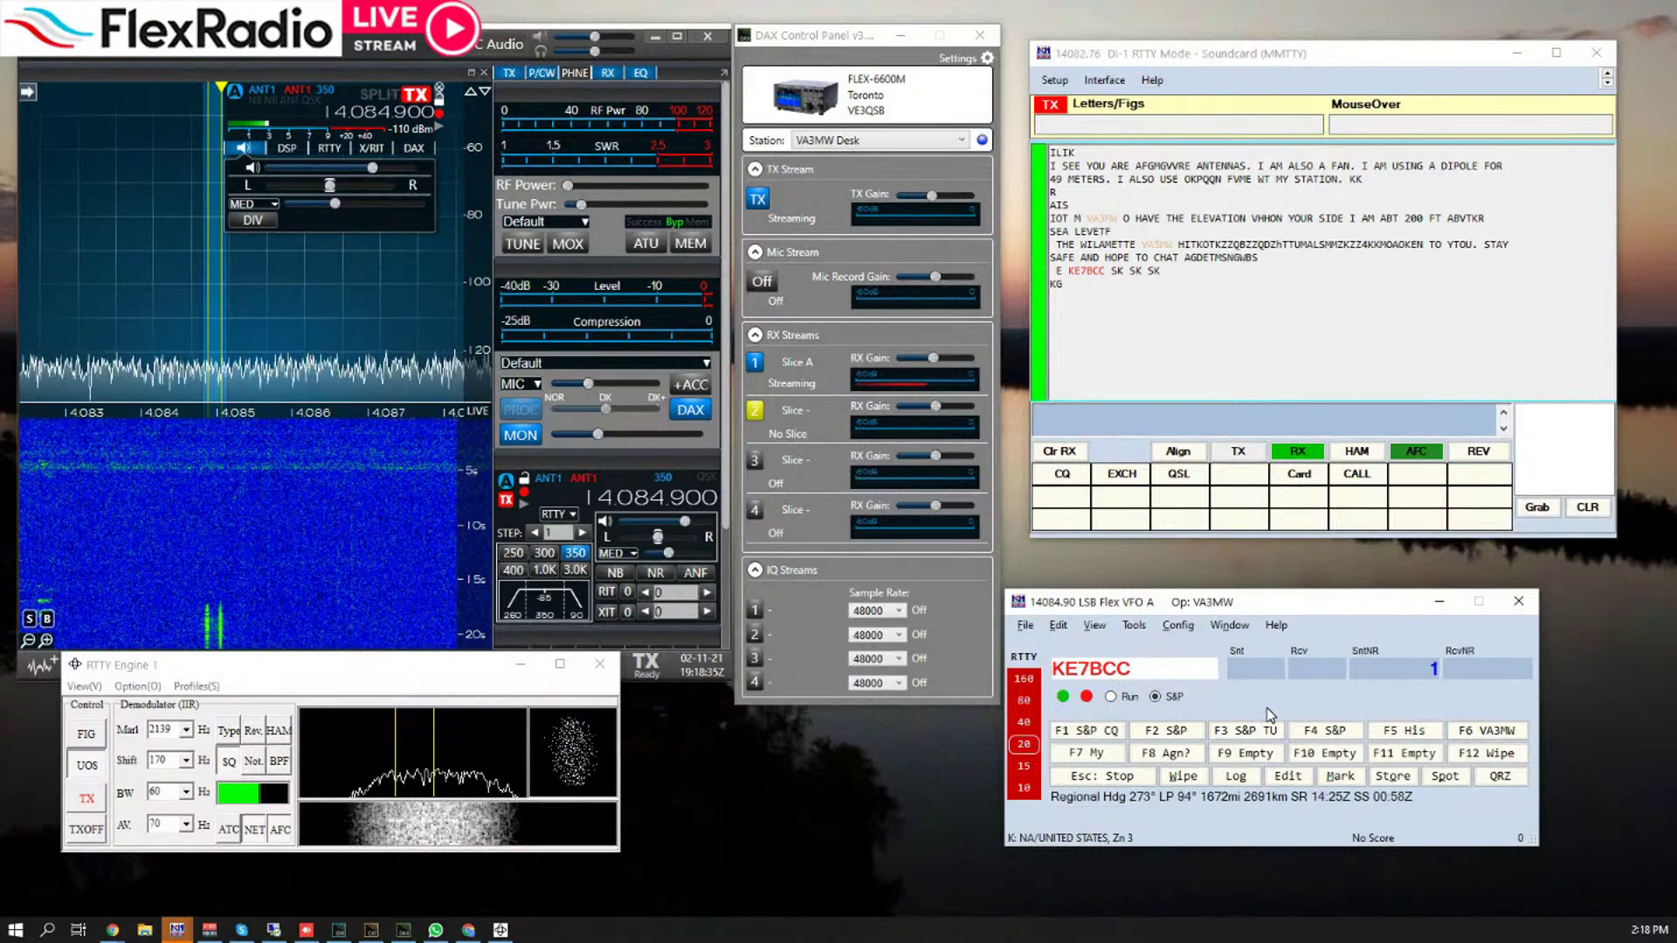
# - Fill in the 599 signal reports for the captured call sign and enter 34 as the received number
pyautogui.press('space')
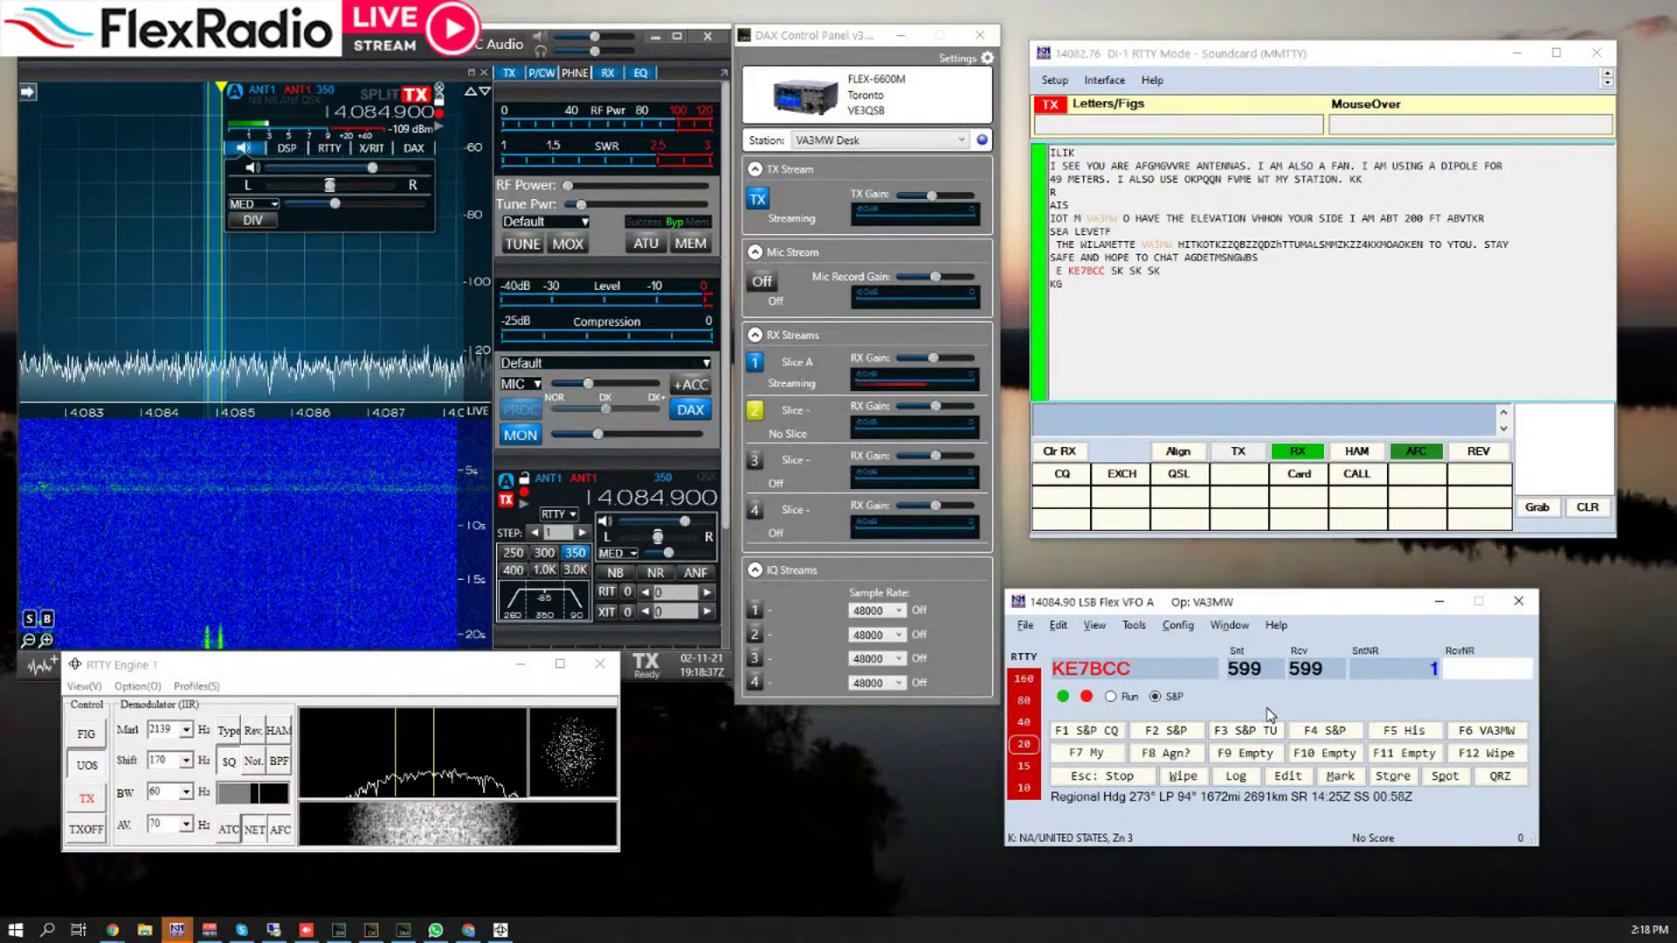
pyautogui.write('34')
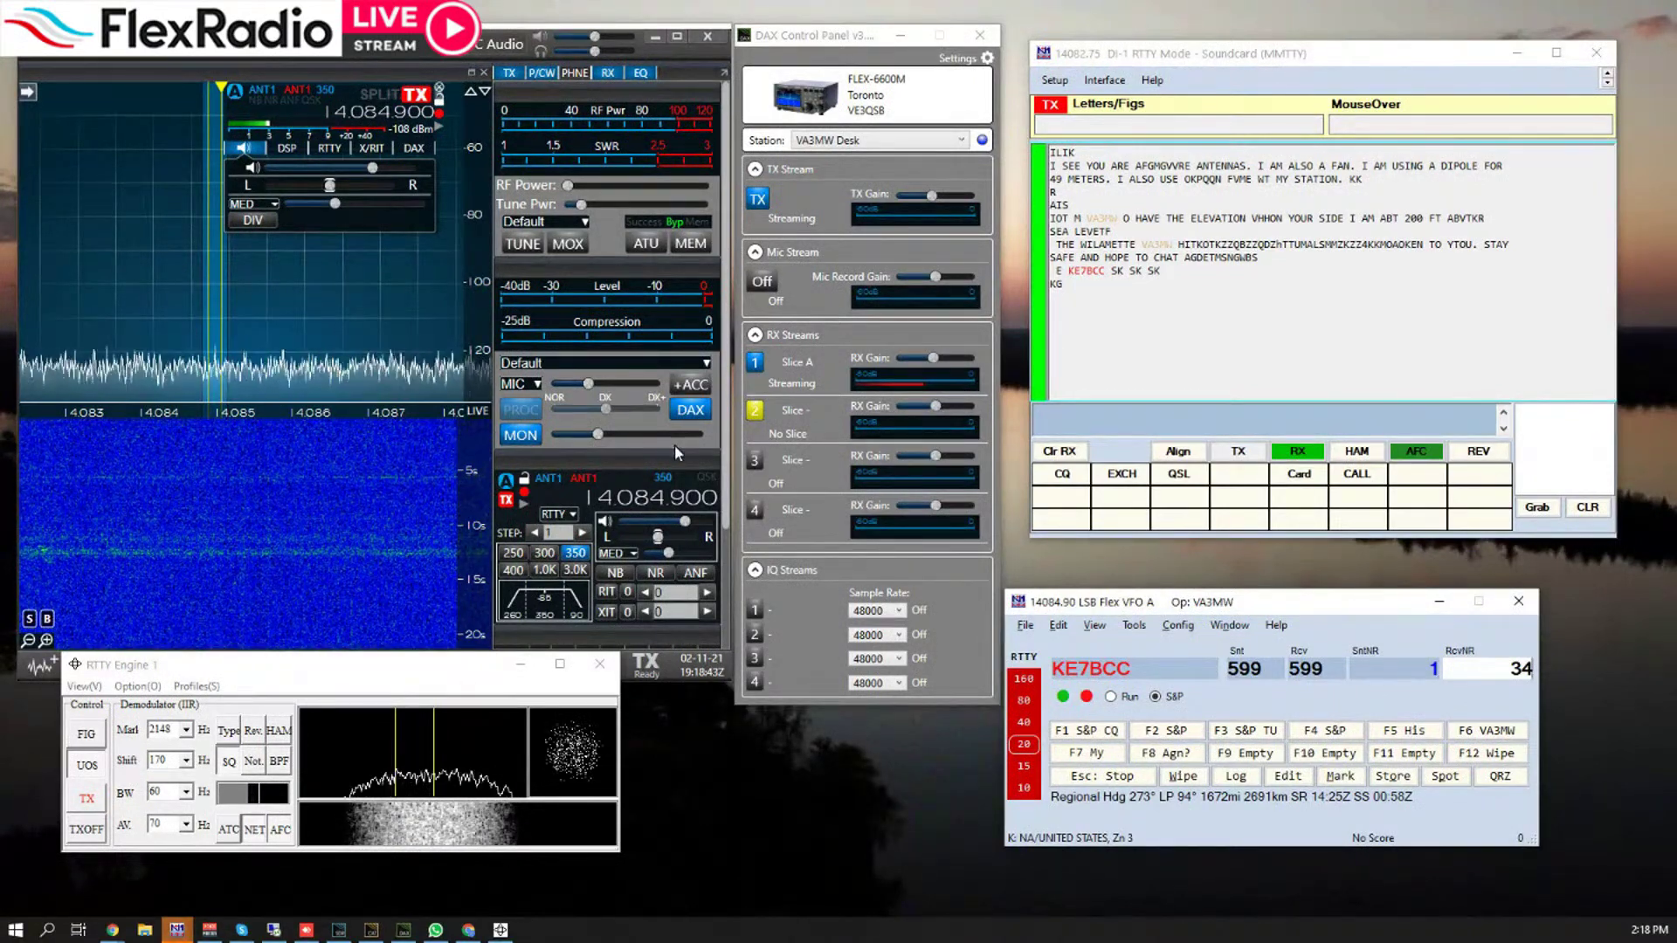
pyautogui.moveTo(677, 450)
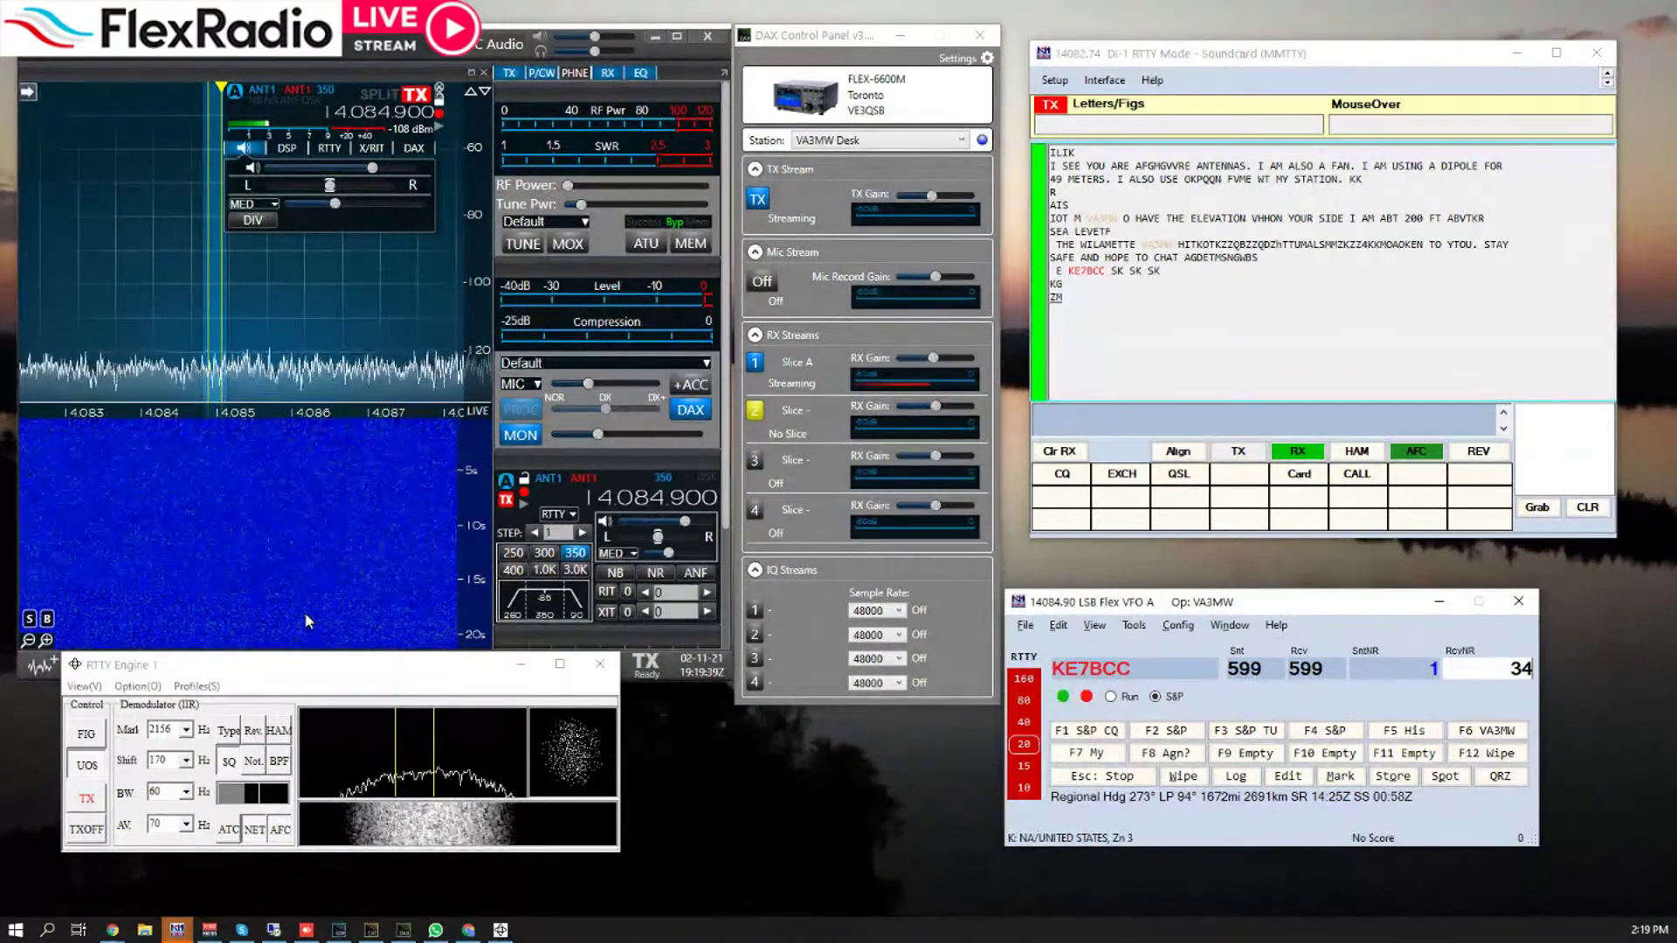
# - Check slice A's DSP settings with the RTTY mark and shift, and set its RTTY filter width to 400 Hz
pyautogui.click(286, 148)
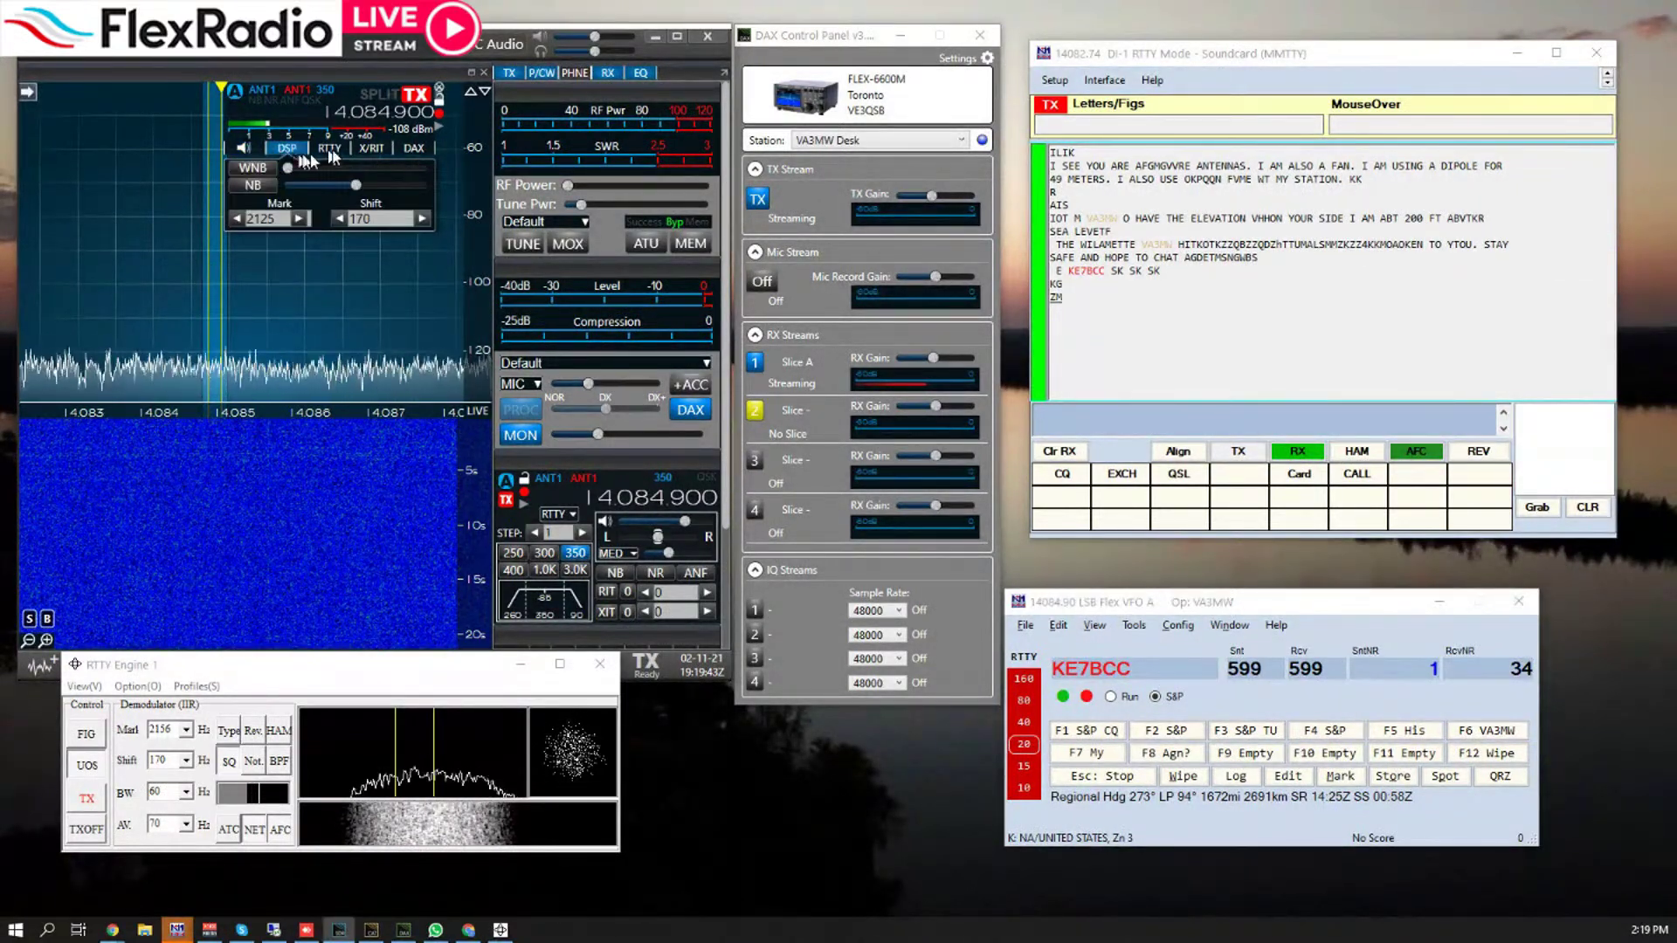
pyautogui.click(347, 149)
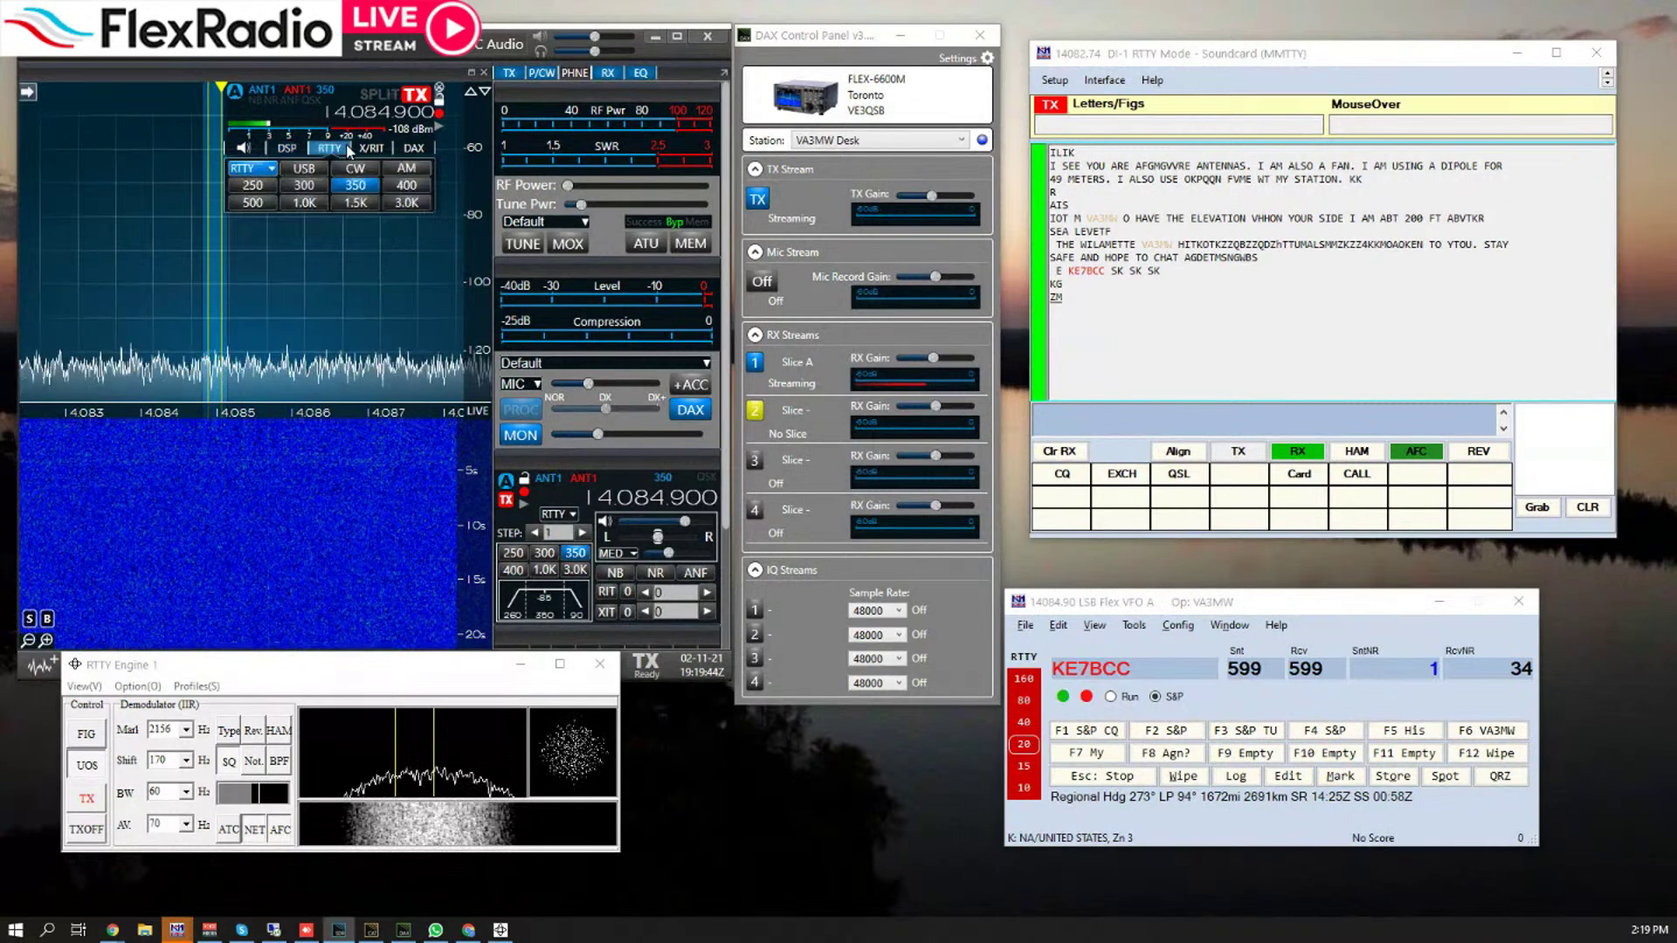
pyautogui.click(404, 185)
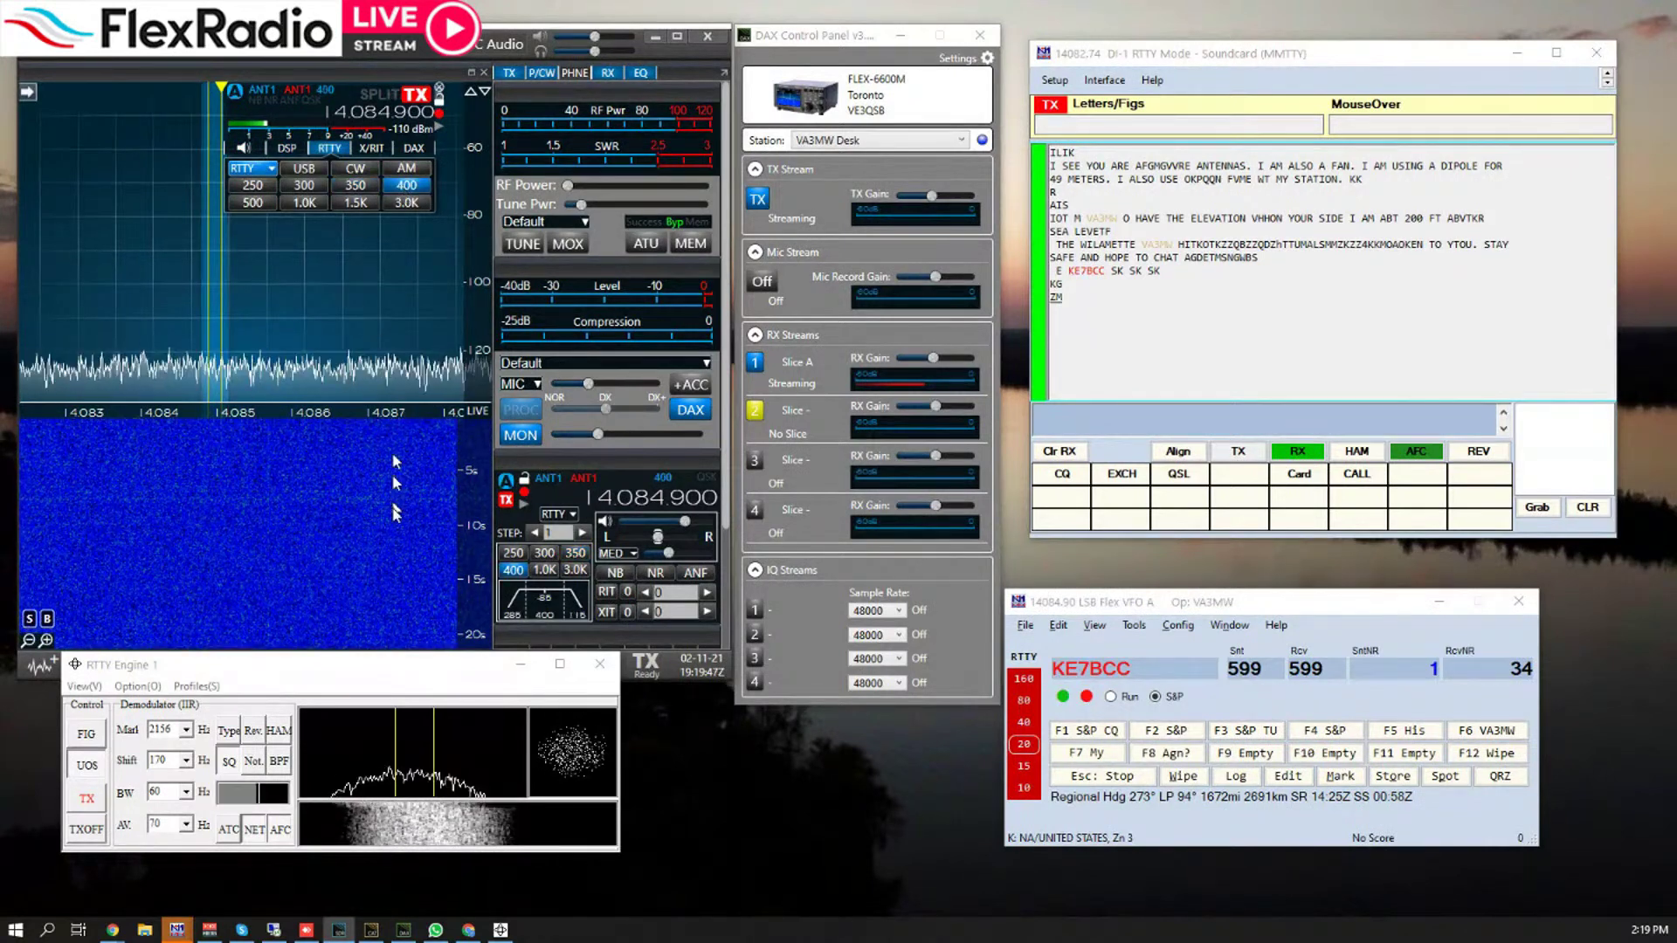